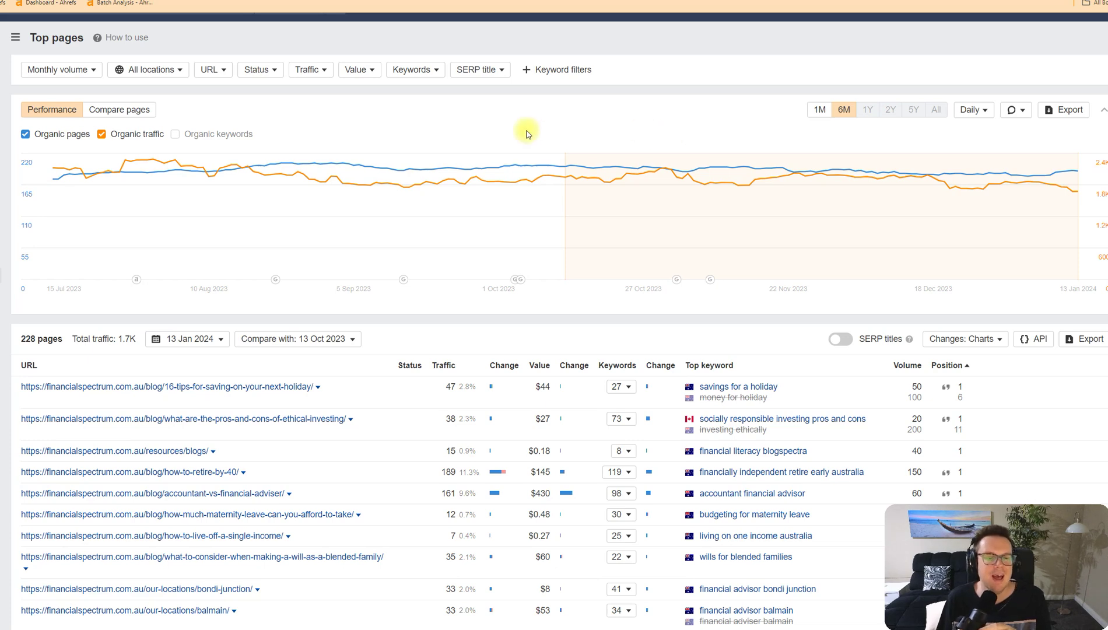
# Step: Scroll the Ahrefs top pages and briefly highlight the how-to-live-off-a-single-income slug
pyautogui.scroll(-2, 527, 134)
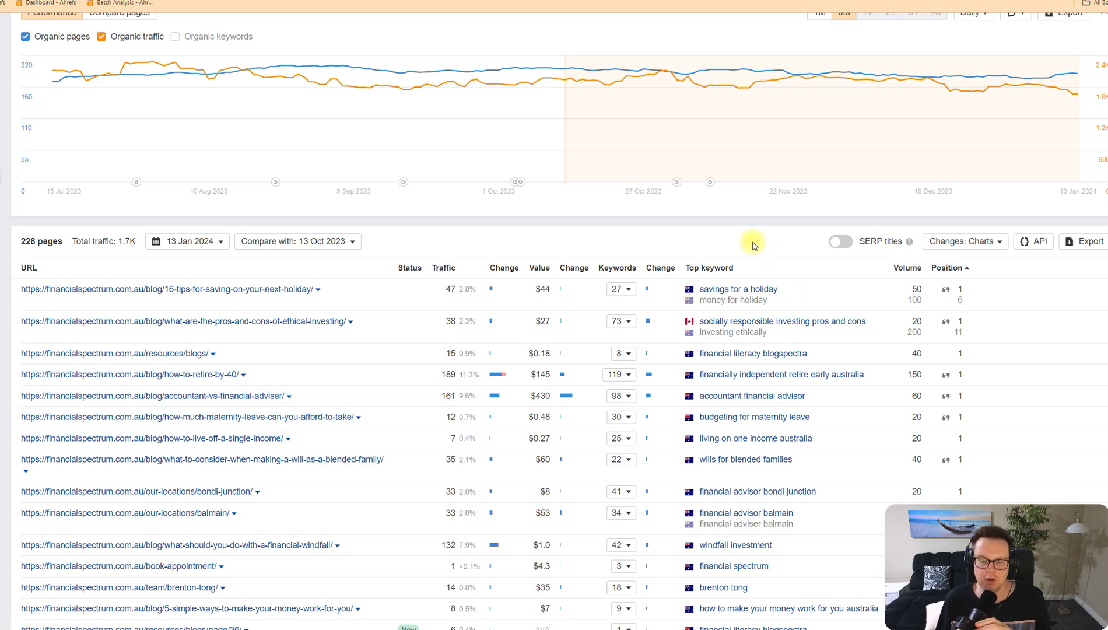
pyautogui.scroll(-4, 766, 255)
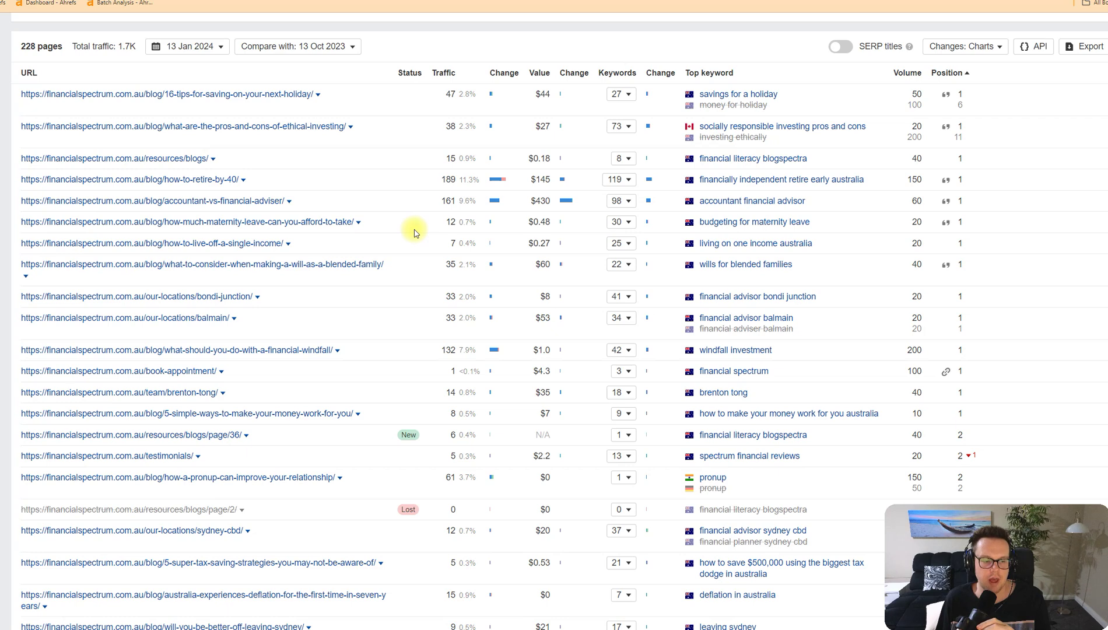
pyautogui.moveTo(304, 244); pyautogui.dragTo(175, 244)
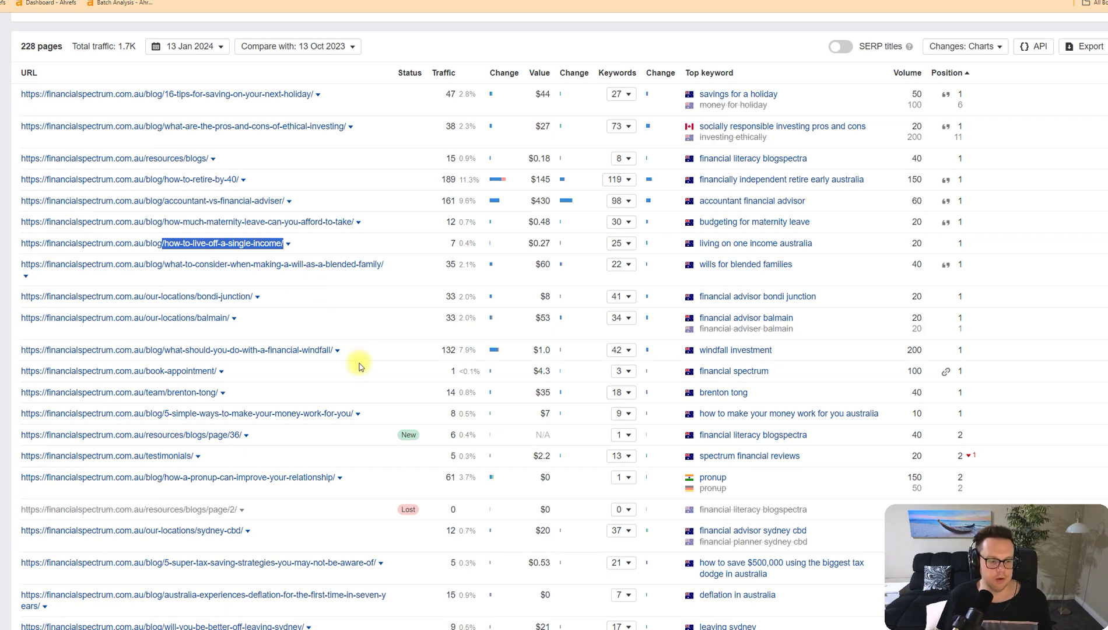
pyautogui.scroll(-1, 357, 366)
pyautogui.click(335, 396)
pyautogui.scroll(2, 338, 395)
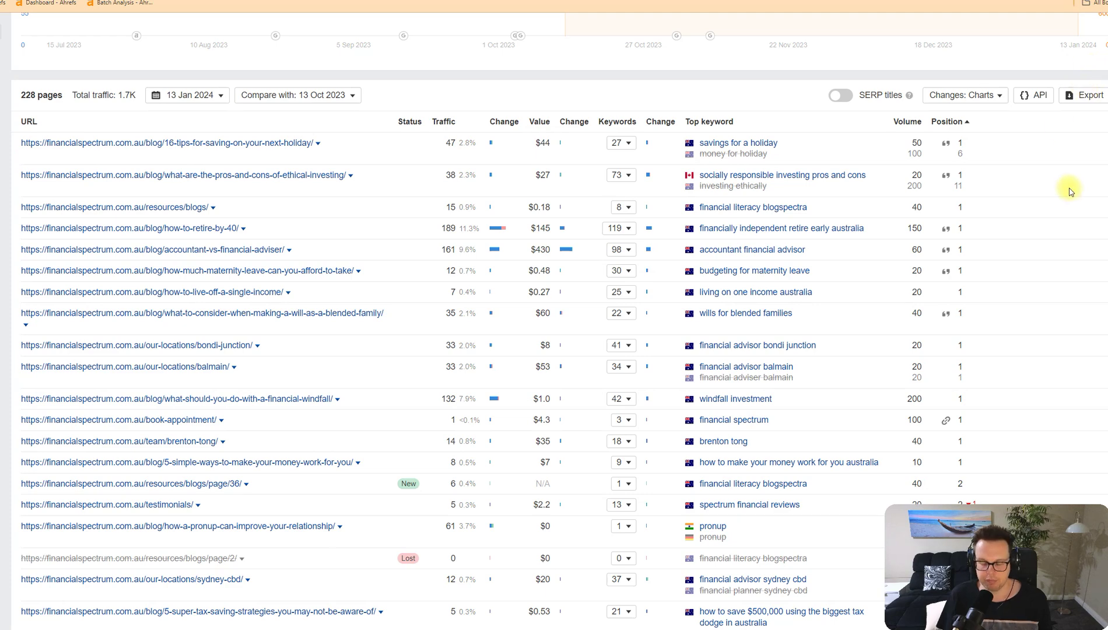
# Step: Copy the first top page URL, the 16-tips holiday post, and load it in a new tab
pyautogui.moveTo(678, 282)
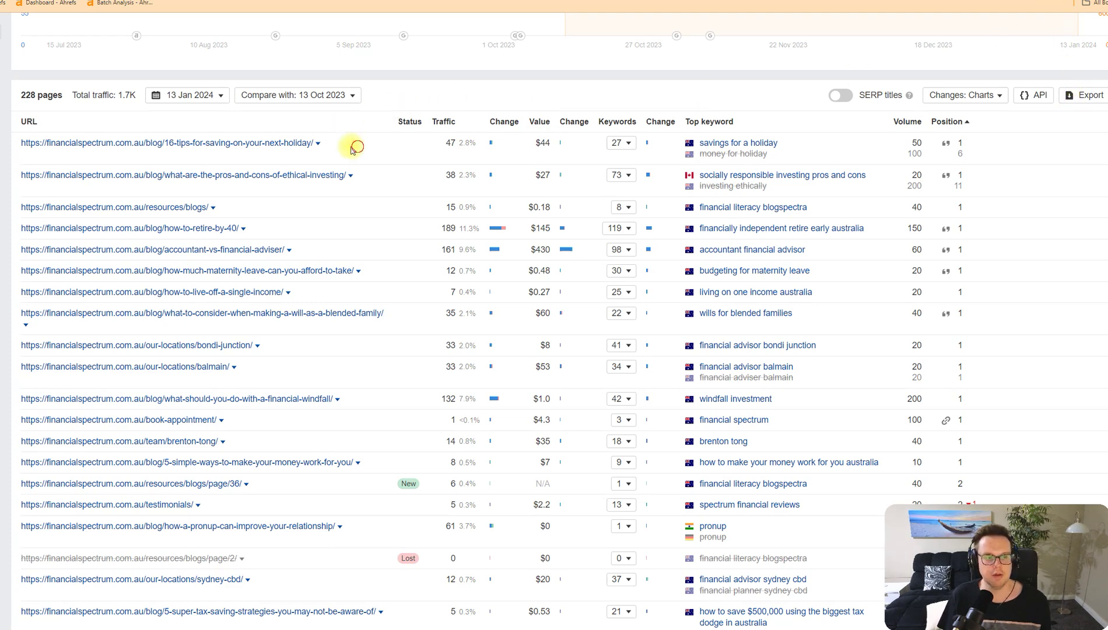
pyautogui.moveTo(329, 144); pyautogui.dragTo(27, 140)
pyautogui.hotkey('ctrl', 'c')
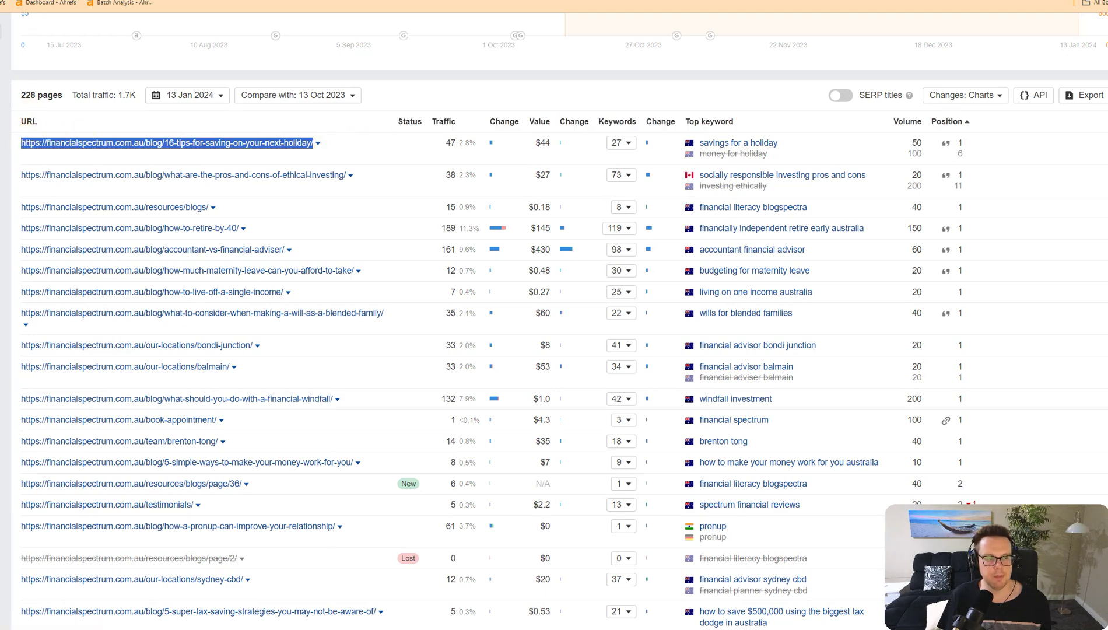
pyautogui.hotkey('ctrl', 't')
pyautogui.hotkey('ctrl', 'v')
pyautogui.press('Return')
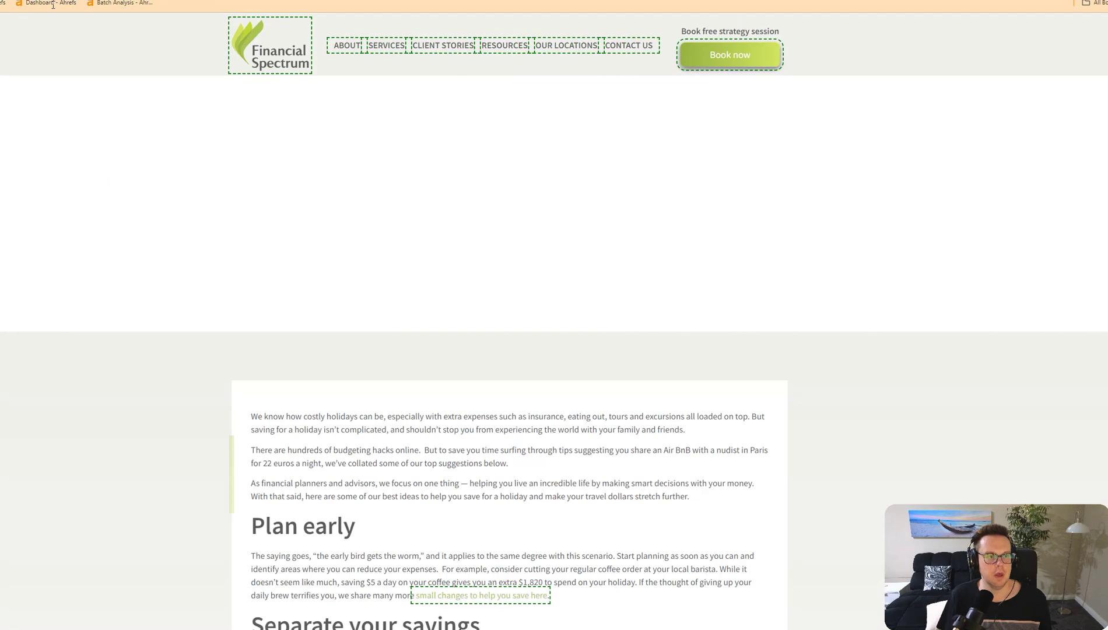
# Step: Load financialspectrum.com.au/robots.txt and select its sitemap_index.xml URL
pyautogui.write('obots.txt')
pyautogui.press('Return')
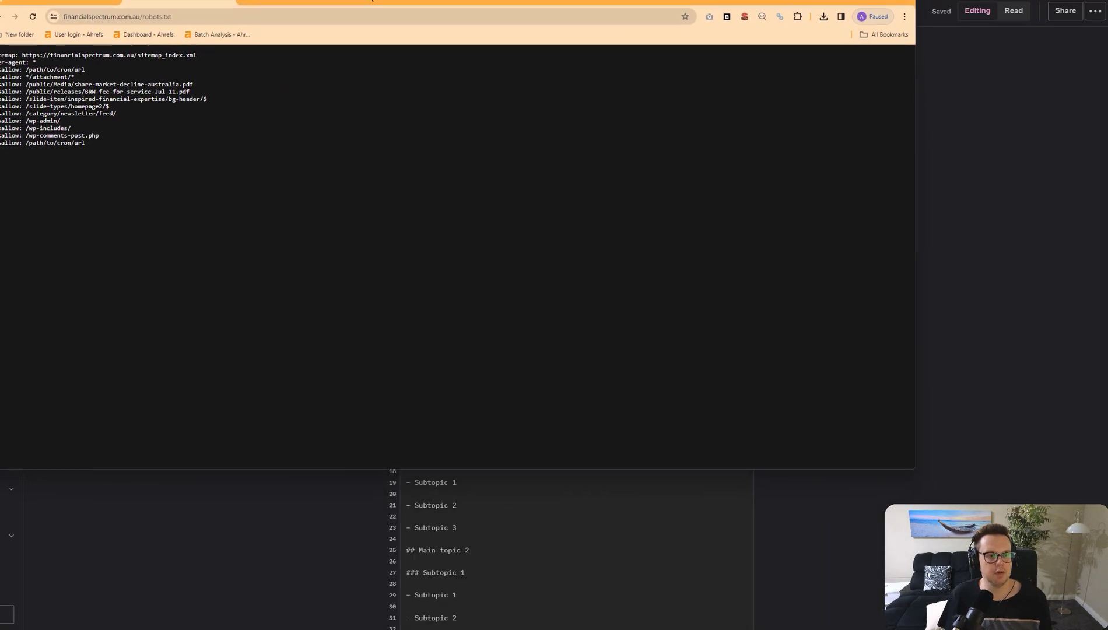
pyautogui.keyDown('ctrl'); pyautogui.scroll(9, 745, 309); pyautogui.keyUp('ctrl')
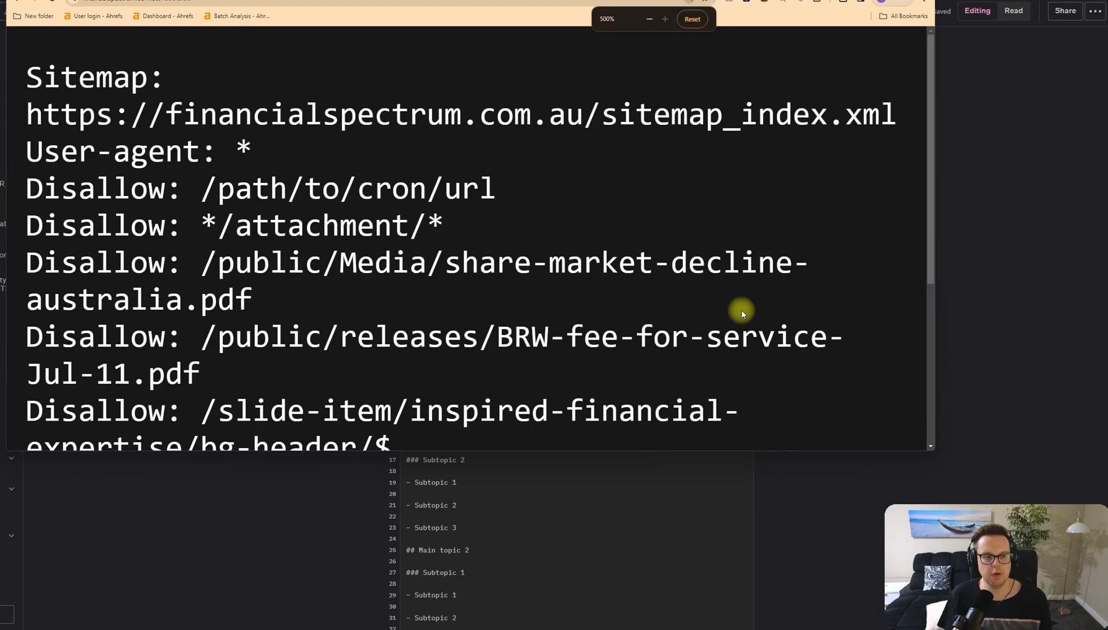
pyautogui.keyDown('ctrl'); pyautogui.scroll(-2, 741, 309); pyautogui.keyUp('ctrl')
pyautogui.moveTo(113, 57); pyautogui.dragTo(642, 58)
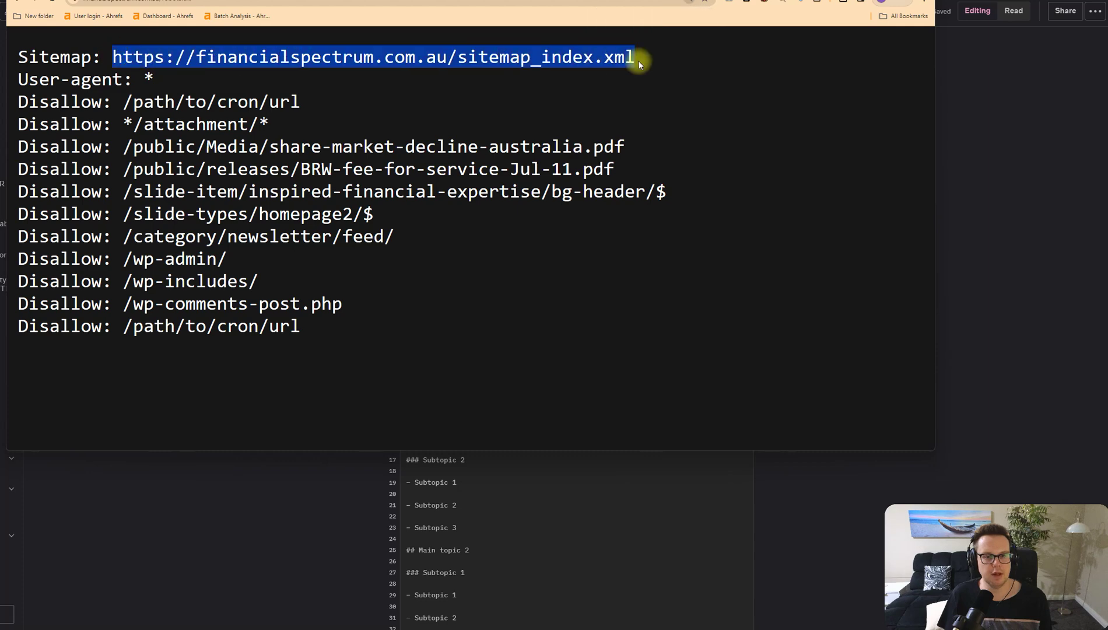
# Step: Open the copied sitemap_index.xml URL in a new tab and browse the sitemap index
pyautogui.hotkey('ctrl', 'c')
pyautogui.hotkey('ctrl', 't')
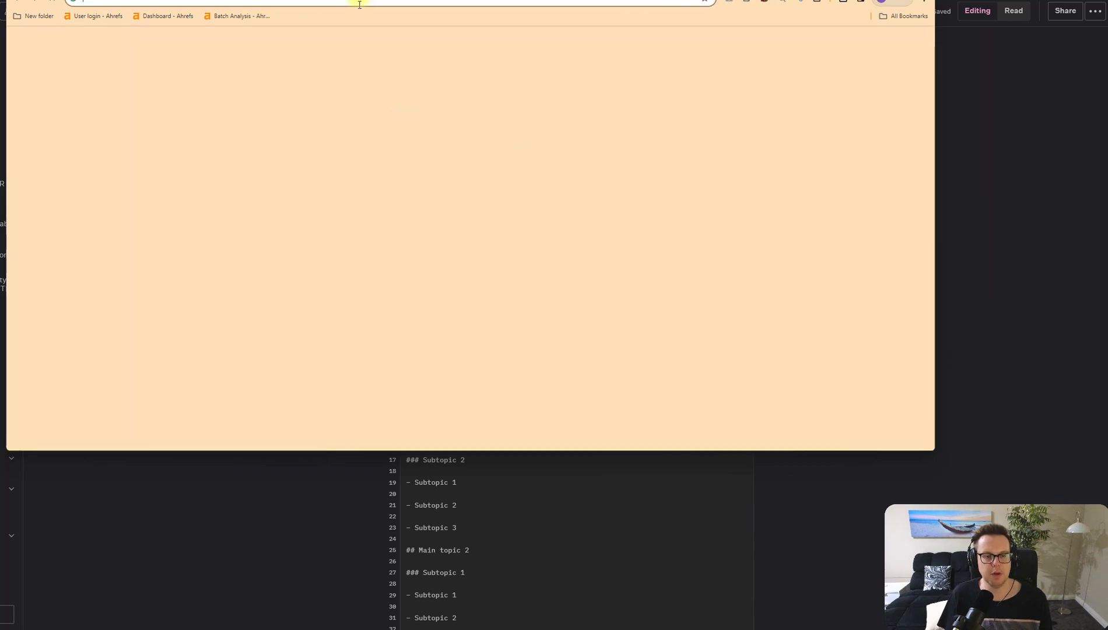
pyautogui.hotkey('ctrl', 'v')
pyautogui.press('Return')
pyautogui.keyDown('ctrl'); pyautogui.scroll(-1, 413, 221); pyautogui.keyUp('ctrl')
pyautogui.scroll(-4, 413, 230)
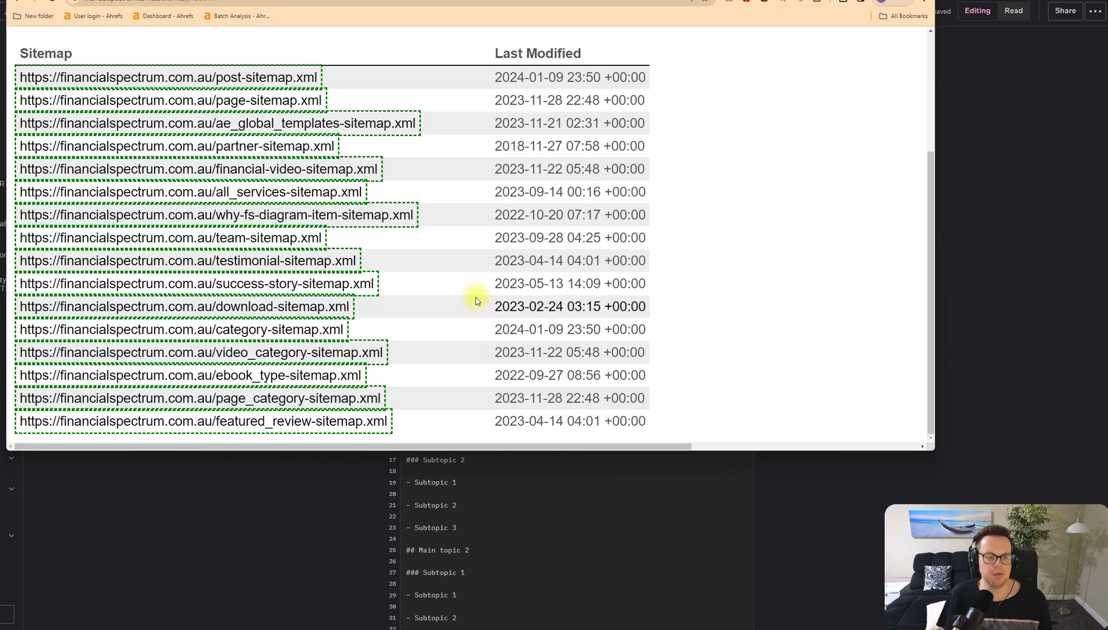
pyautogui.keyDown('ctrl'); pyautogui.scroll(1, 415, 141); pyautogui.keyUp('ctrl')
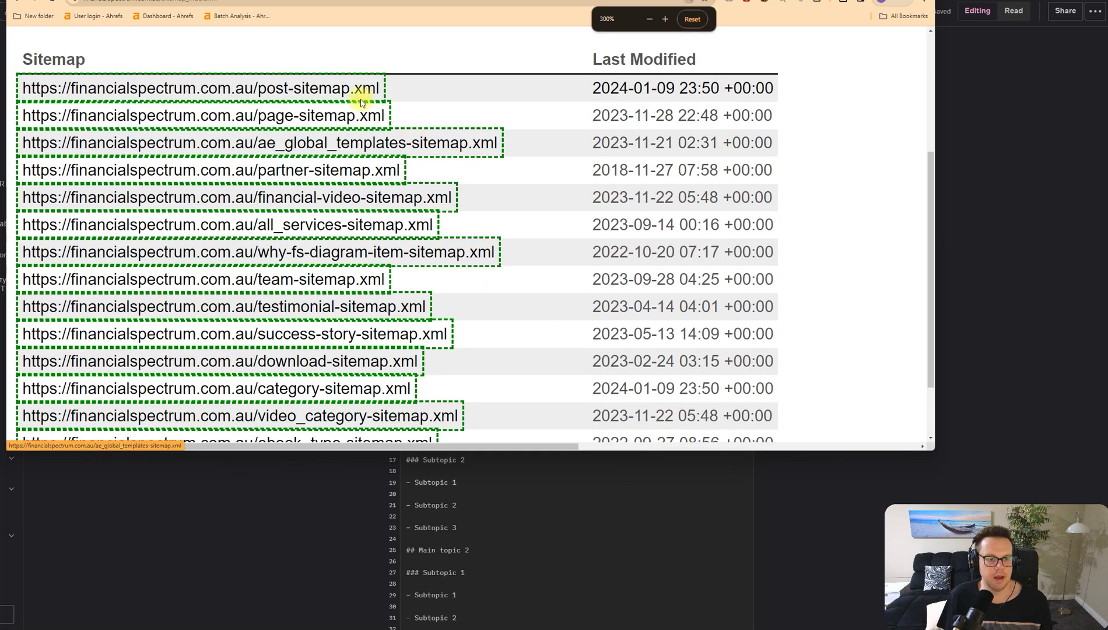
# Step: Open post-sitemap.xml, zoom out, and select its whole table of 295 blog URLs
pyautogui.click(304, 87)
pyautogui.scroll(-1, 361, 168)
pyautogui.keyDown('ctrl'); pyautogui.scroll(-2, 422, 171); pyautogui.keyUp('ctrl')
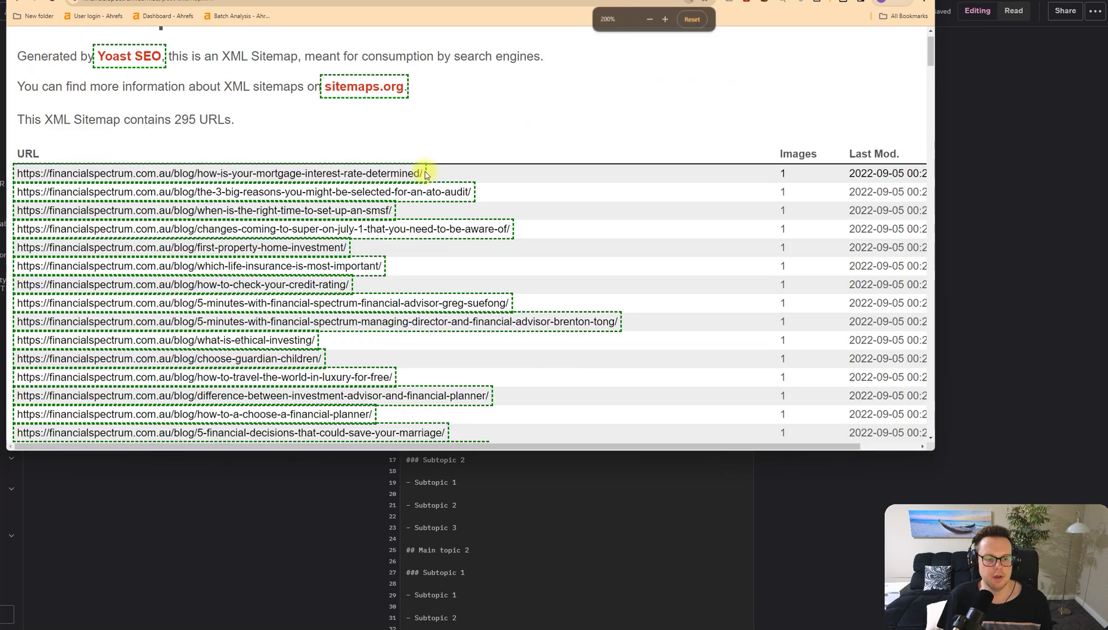
pyautogui.scroll(-15, 425, 174)
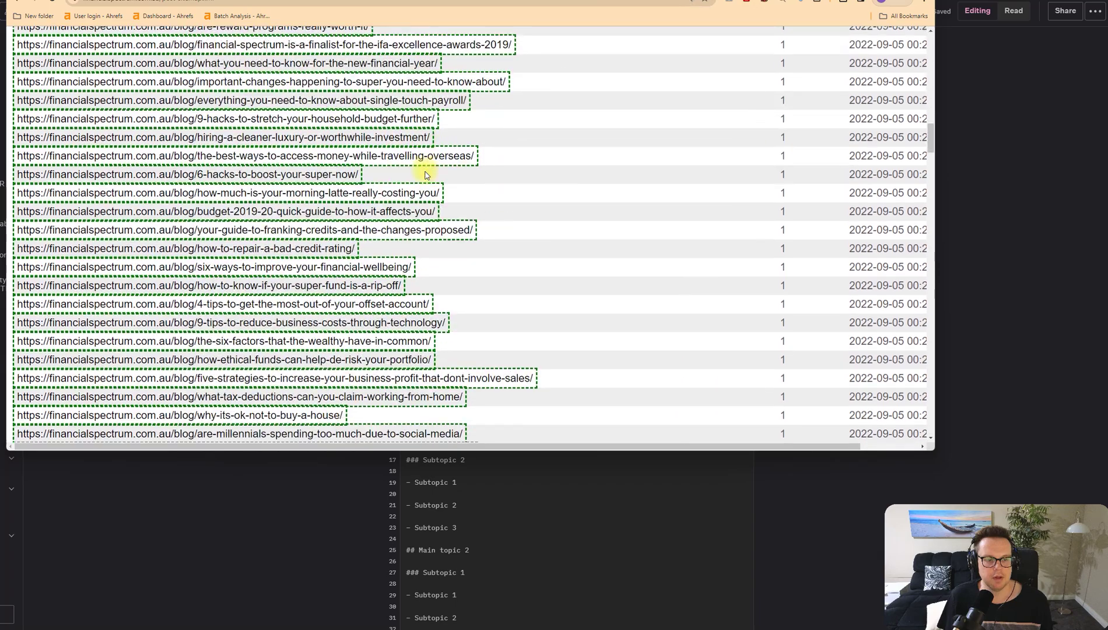
pyautogui.scroll(-10, 425, 174)
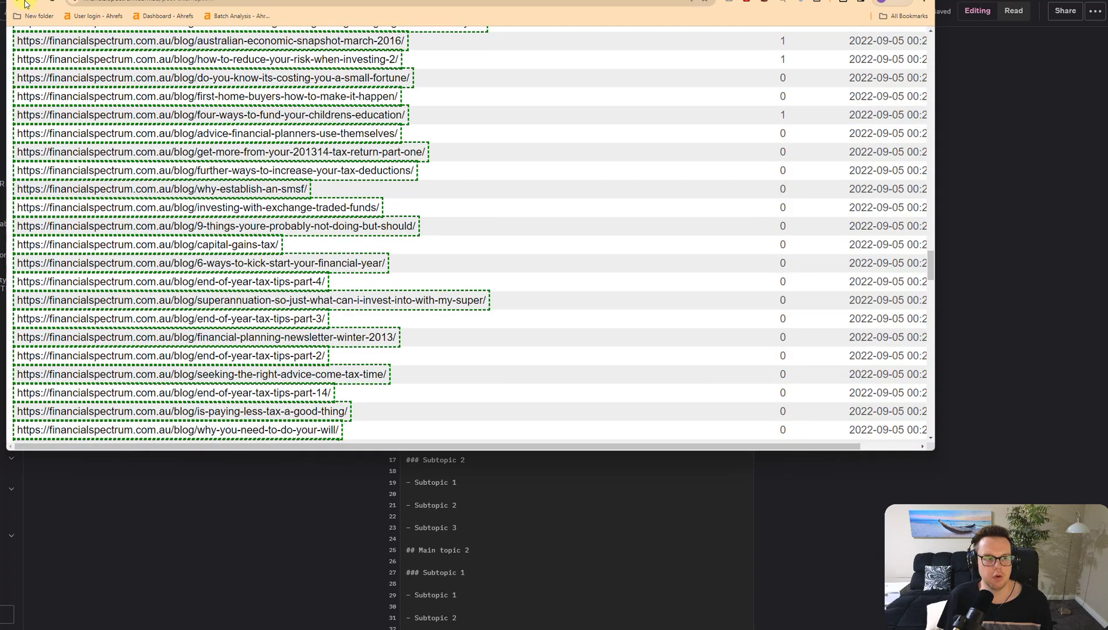
pyautogui.scroll(-15, 636, 257)
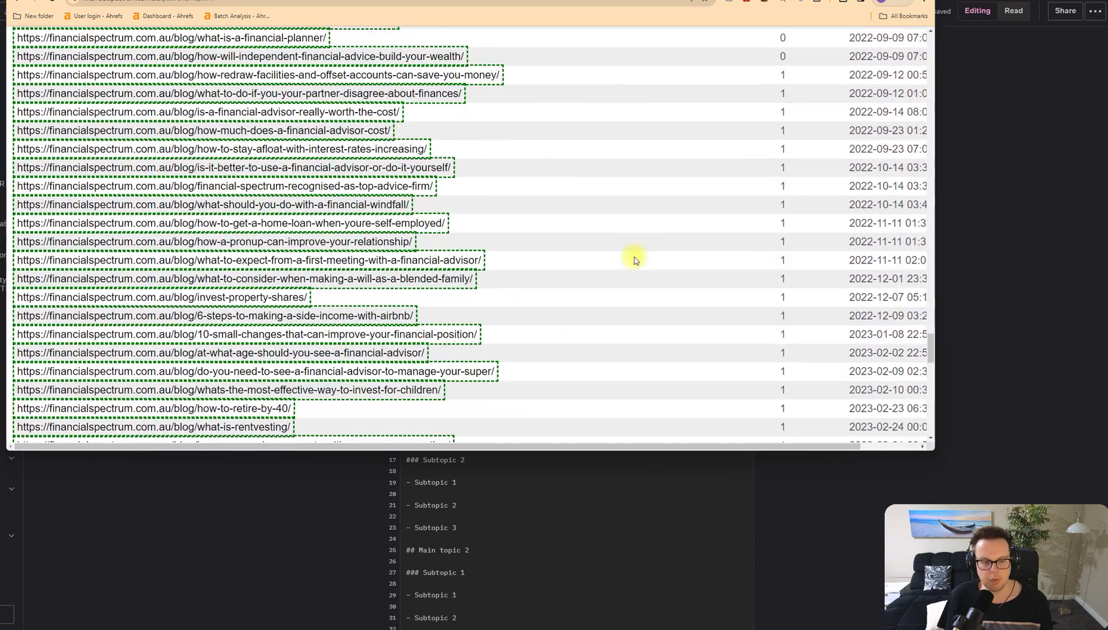
pyautogui.scroll(-2, 635, 259)
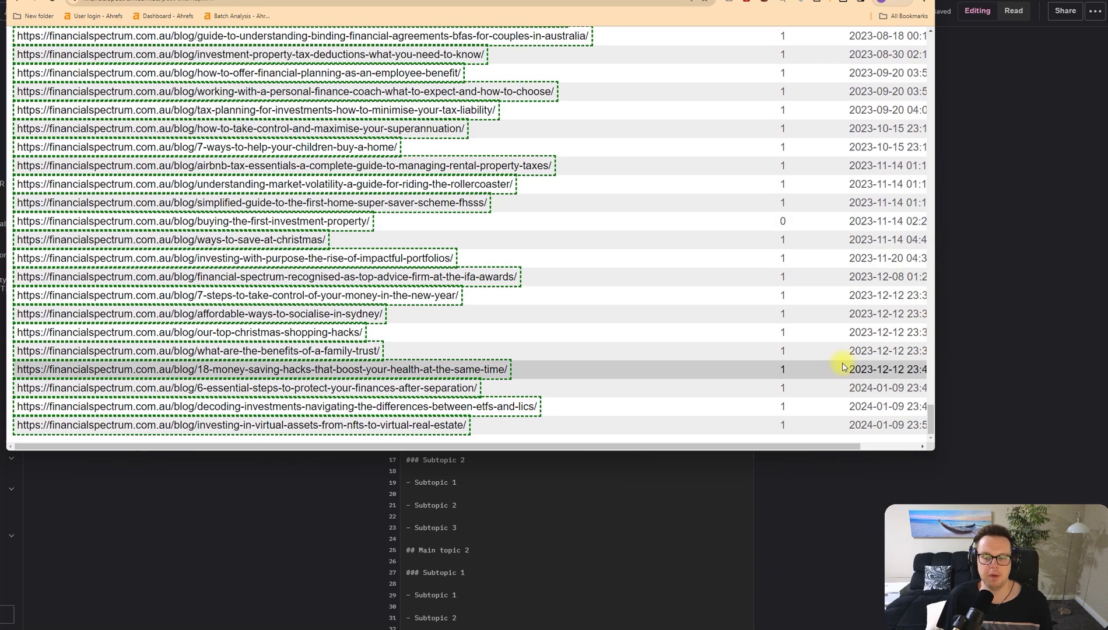
pyautogui.hotkey('ctrl', '-')
pyautogui.scroll(20, 736, 265)
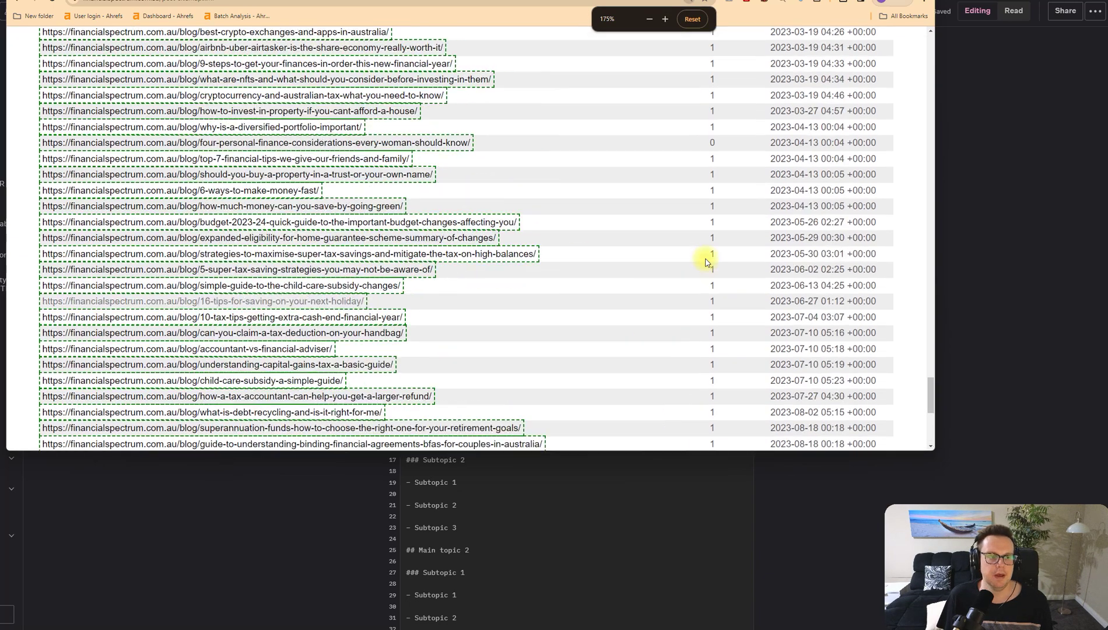
pyautogui.scroll(20, 705, 262)
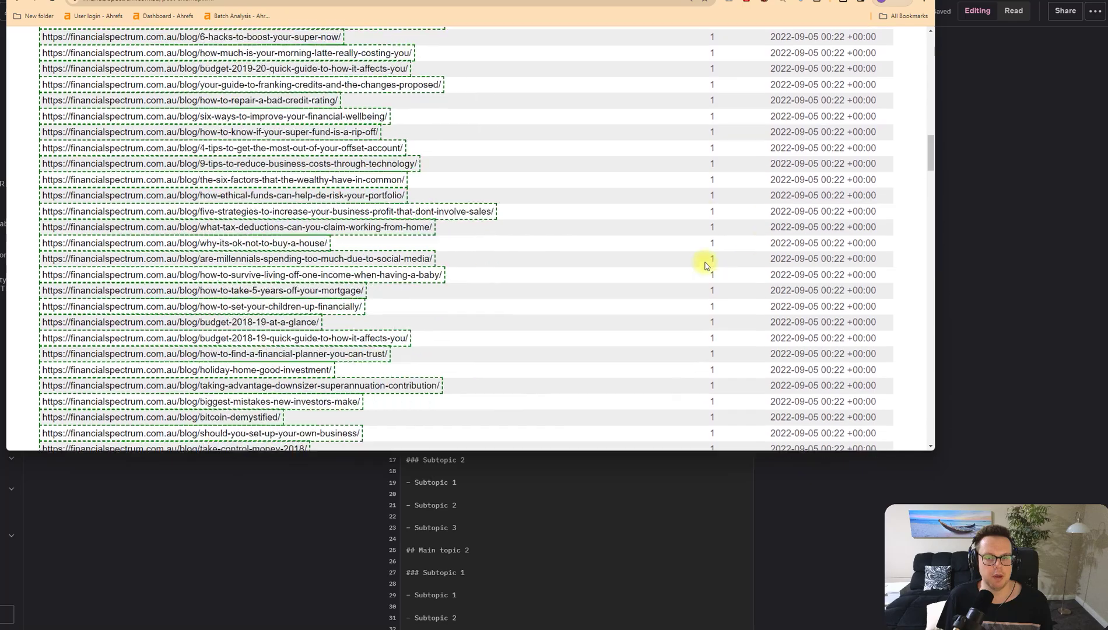
pyautogui.scroll(1, 681, 257)
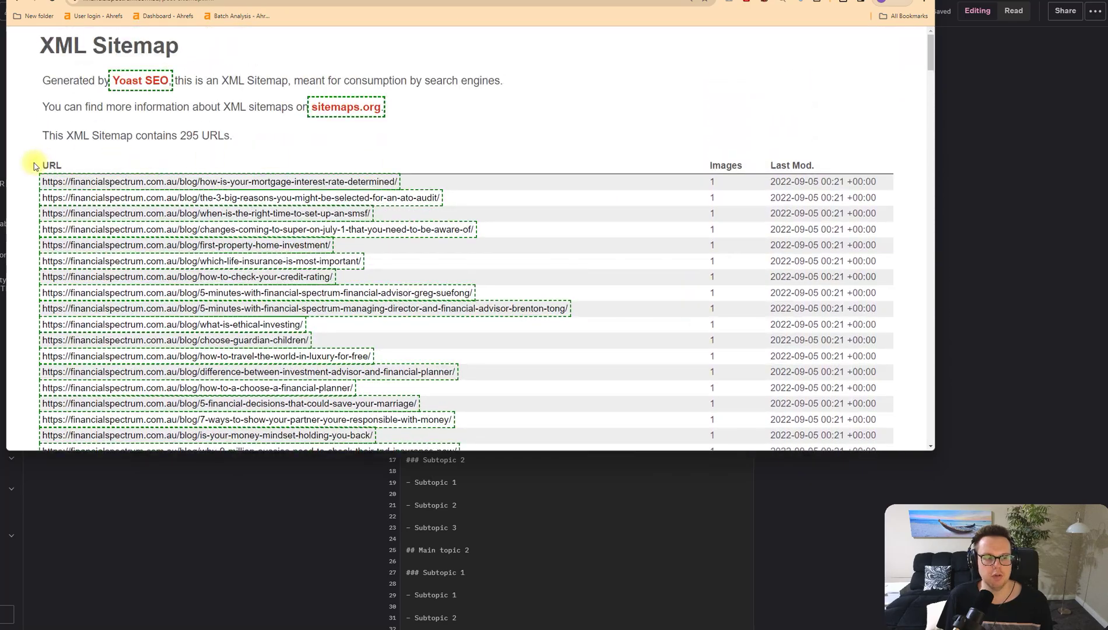
pyautogui.moveTo(35, 163); pyautogui.dragTo(869, 292)
pyautogui.scroll(-8, 673, 307)
pyautogui.scroll(-15, 722, 344)
pyautogui.scroll(-5, 758, 373)
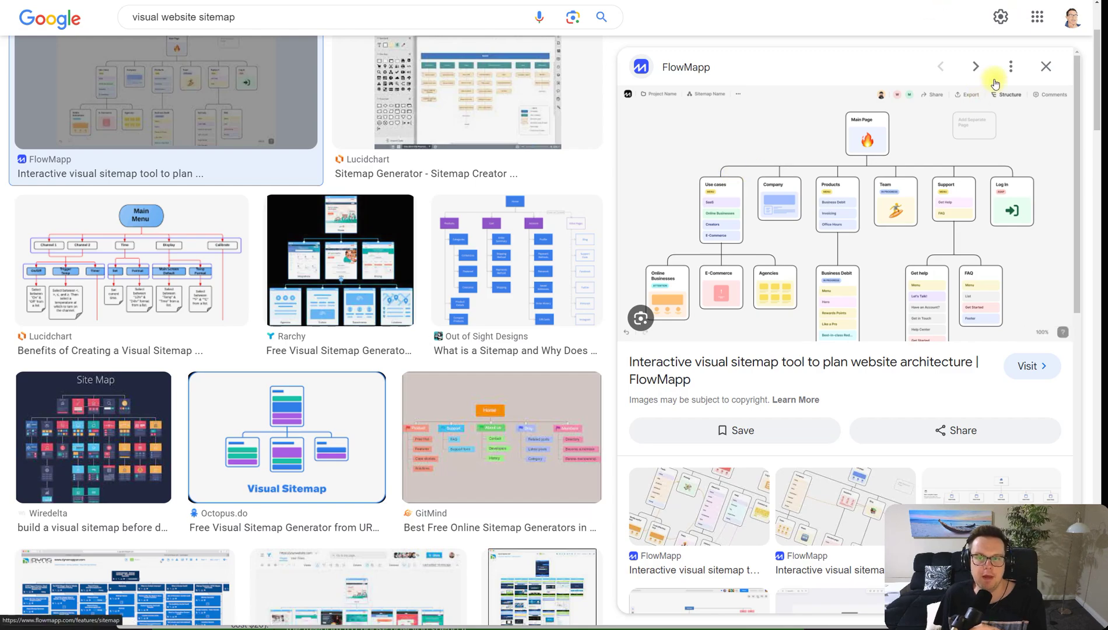
# Step: Switch to the Sitemap Google Sheet listing the blog post URLs
pyautogui.hotkey('ctrl', 'Tab')
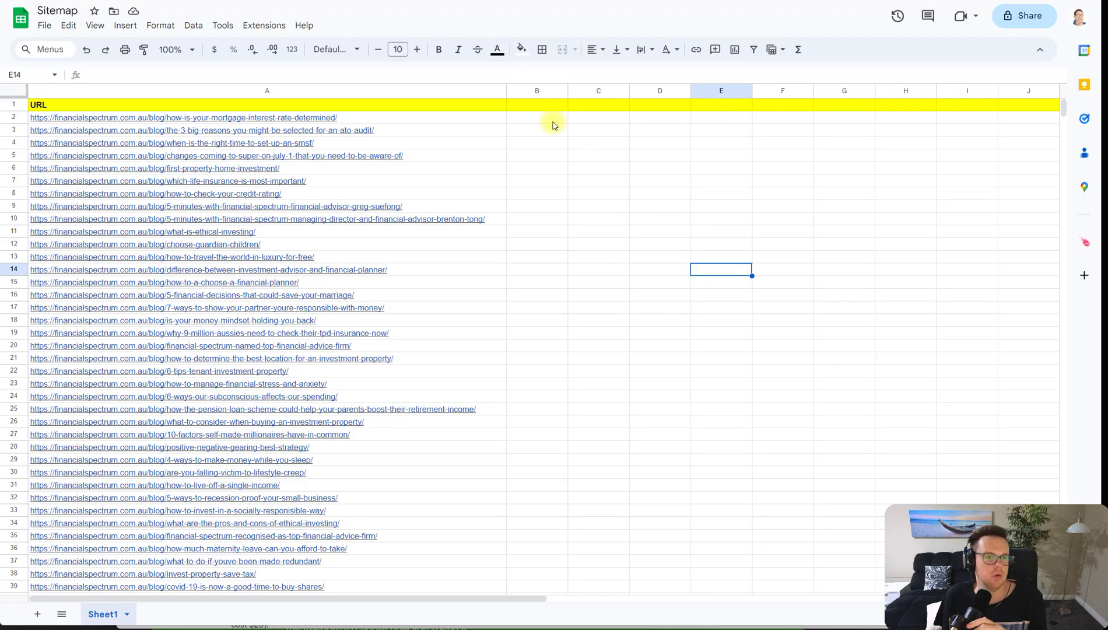
pyautogui.click(536, 134)
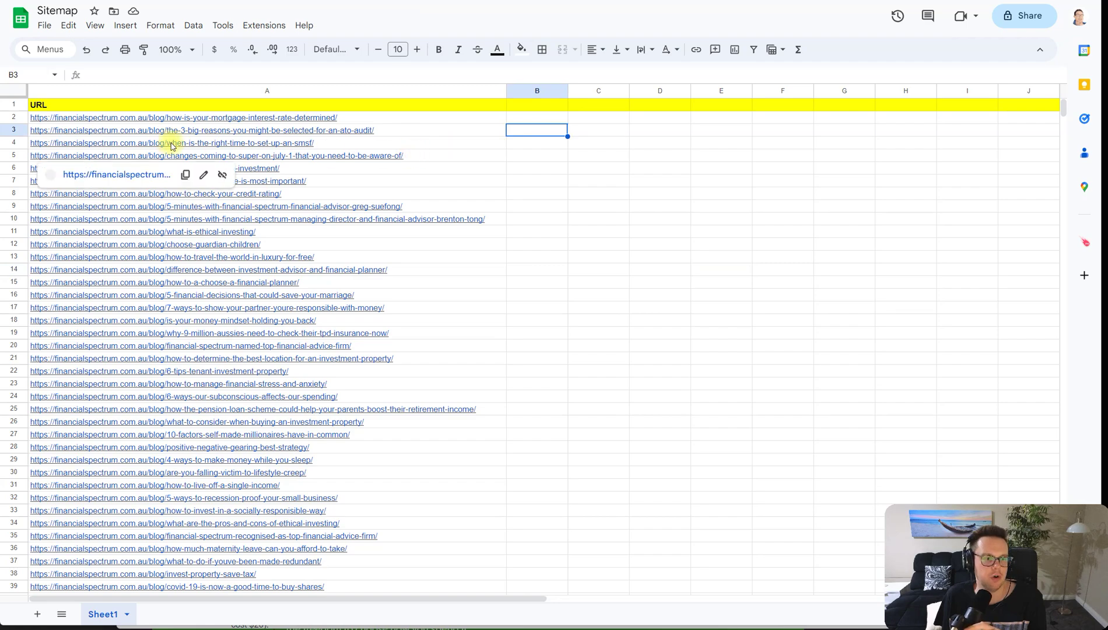
pyautogui.click(150, 123)
pyautogui.hotkey('ctrl', 'shift', 'Down')
pyautogui.scroll(-1, 529, 400)
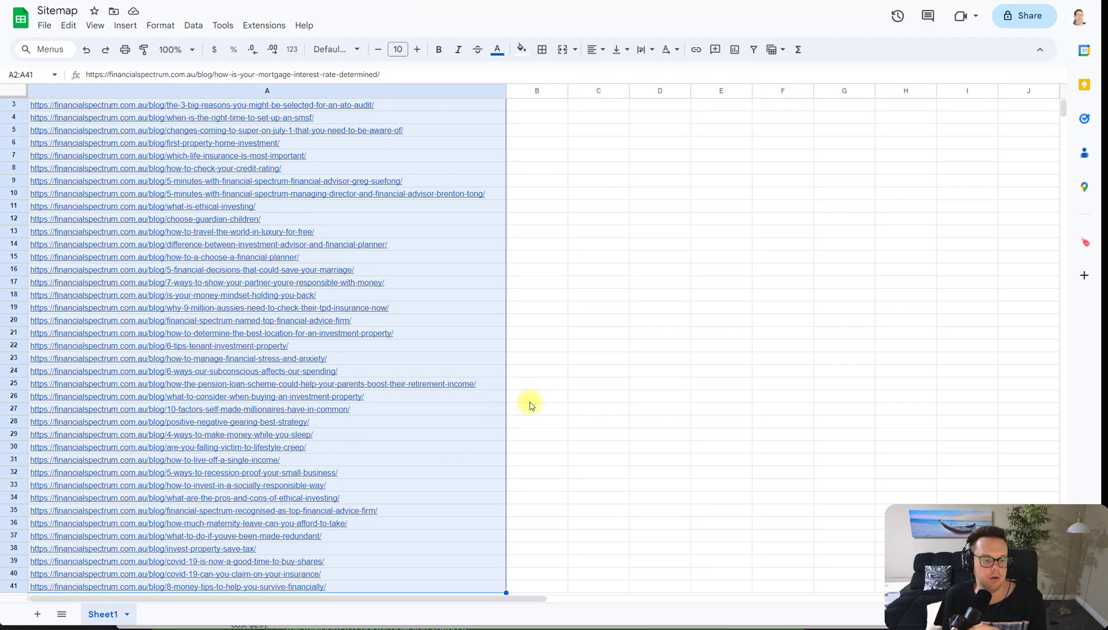
pyautogui.click(529, 401)
pyautogui.scroll(-8, 532, 405)
pyautogui.scroll(-6, 532, 405)
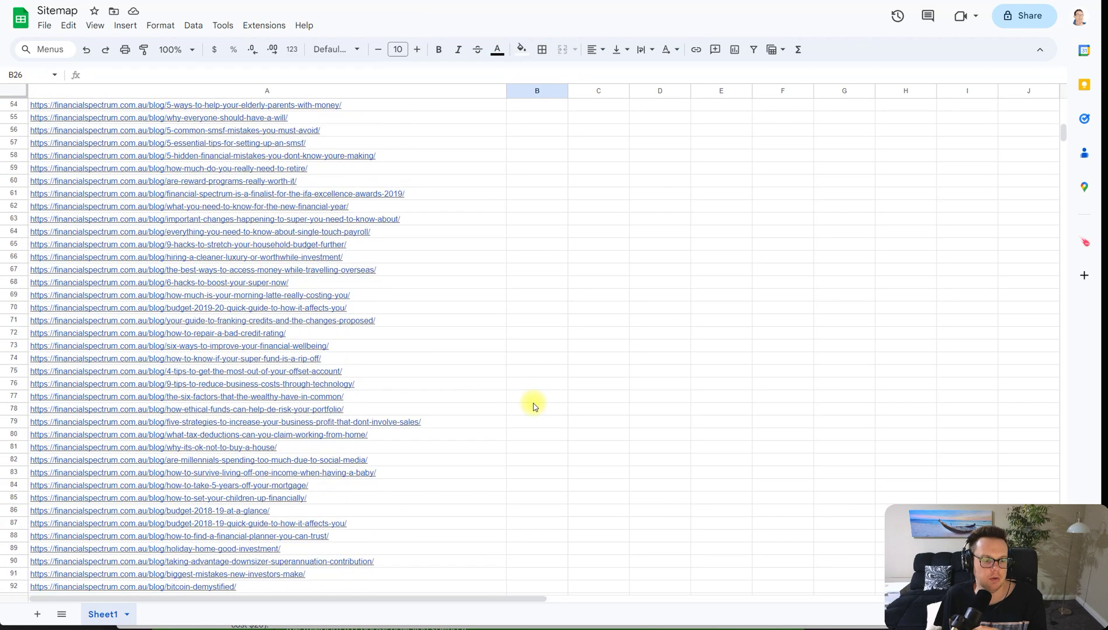
pyautogui.scroll(10, 533, 407)
pyautogui.scroll(5, 533, 406)
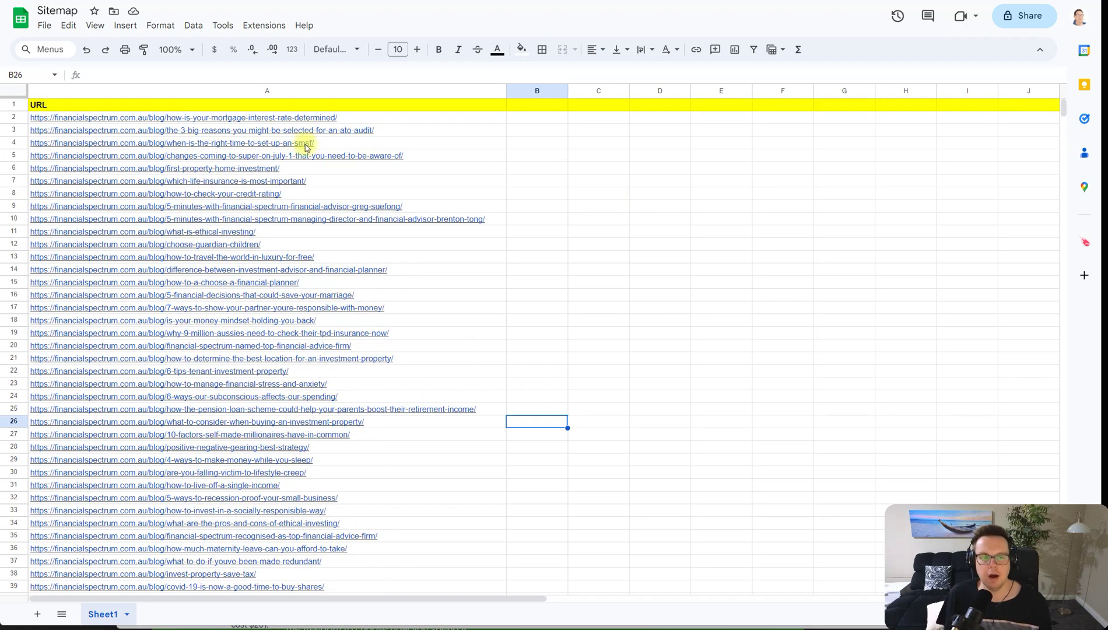
pyautogui.click(117, 117)
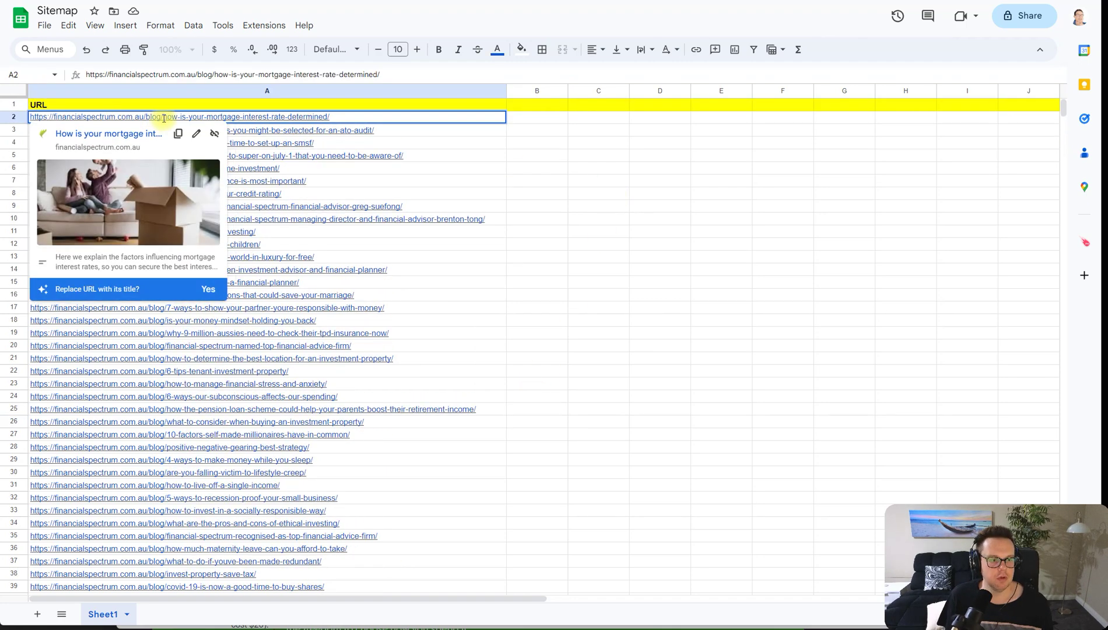
pyautogui.moveTo(29, 116); pyautogui.dragTo(163, 118)
pyautogui.hotkey('ctrl', 'c')
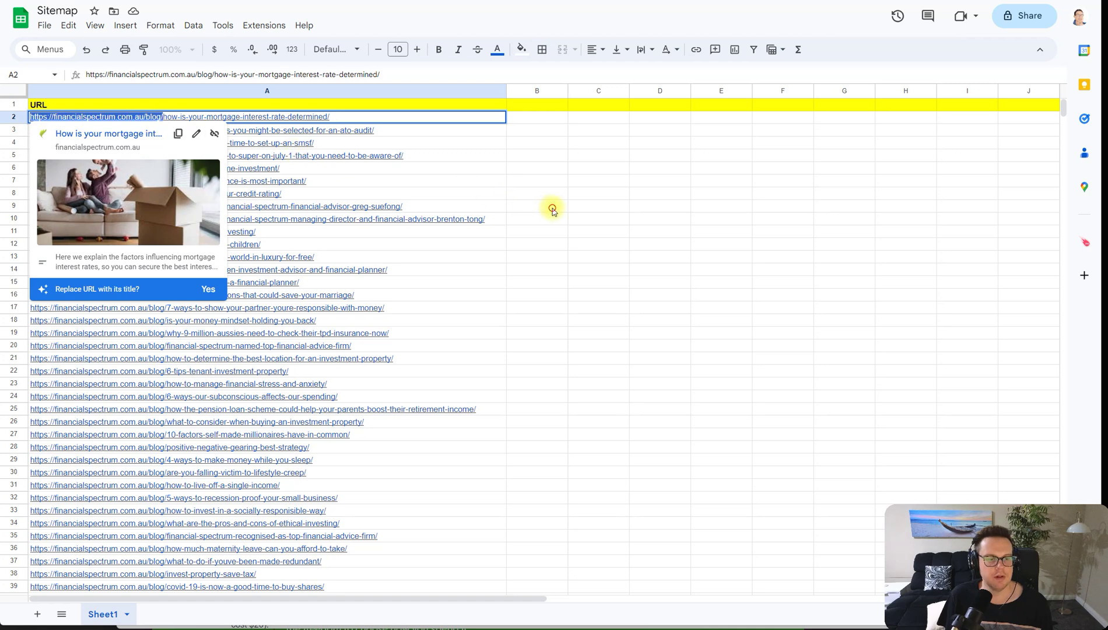
pyautogui.click(552, 208)
# Step: Find and replace the blog prefix with nothing across column A, leaving only slugs
pyautogui.click(271, 91)
pyautogui.hotkey('ctrl', 'f')
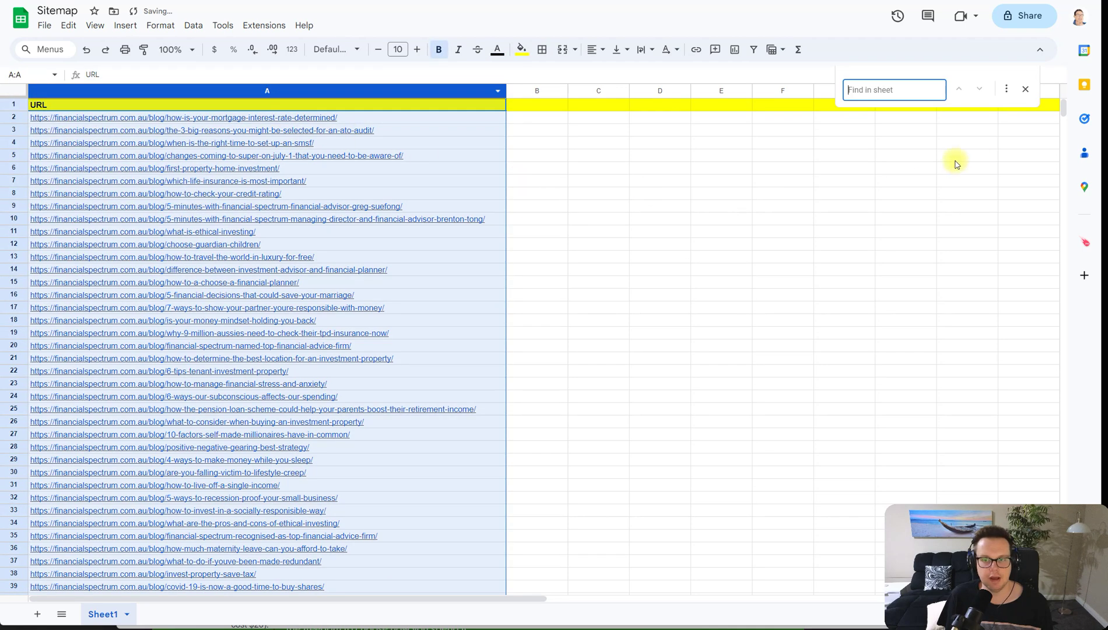
pyautogui.click(1006, 88)
pyautogui.hotkey('ctrl', 'v')
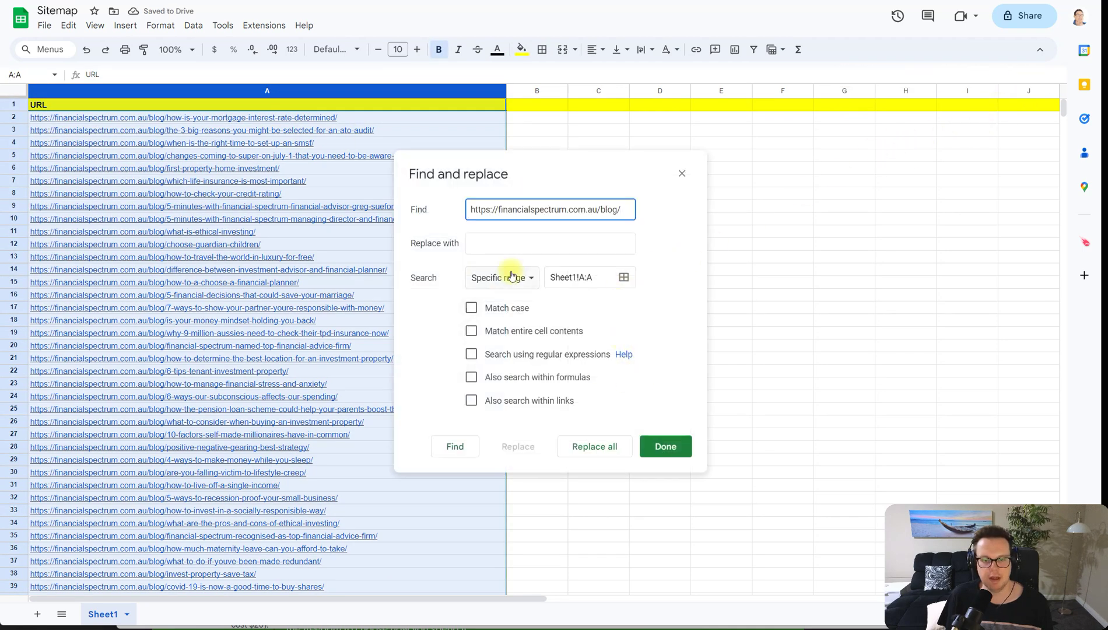
pyautogui.tripleClick(625, 209)
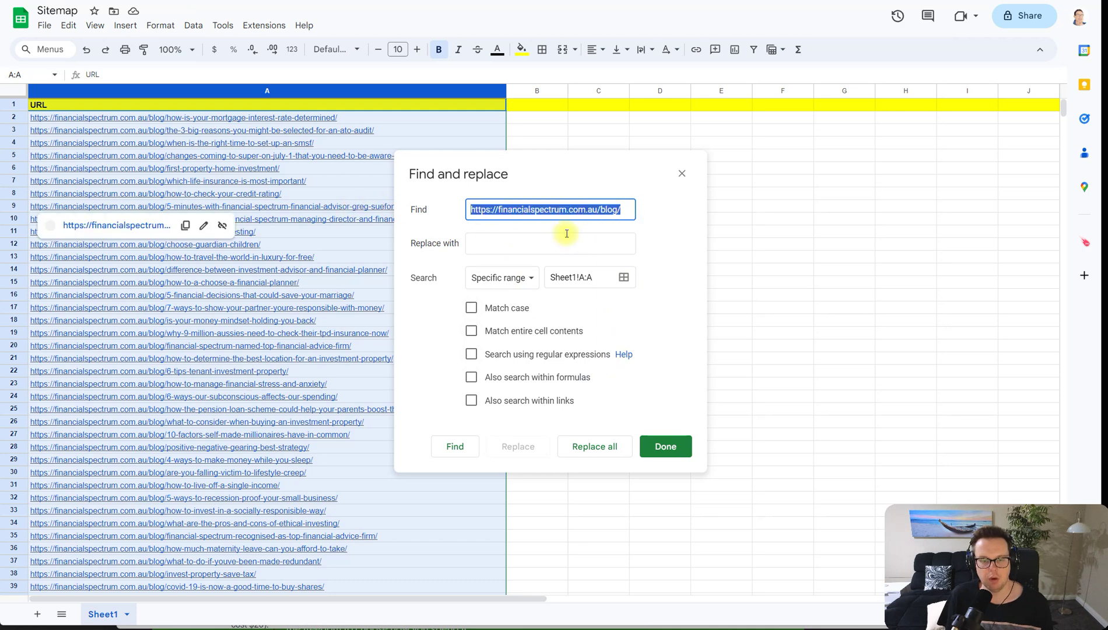
pyautogui.click(566, 233)
pyautogui.click(590, 209)
pyautogui.tripleClick(625, 209)
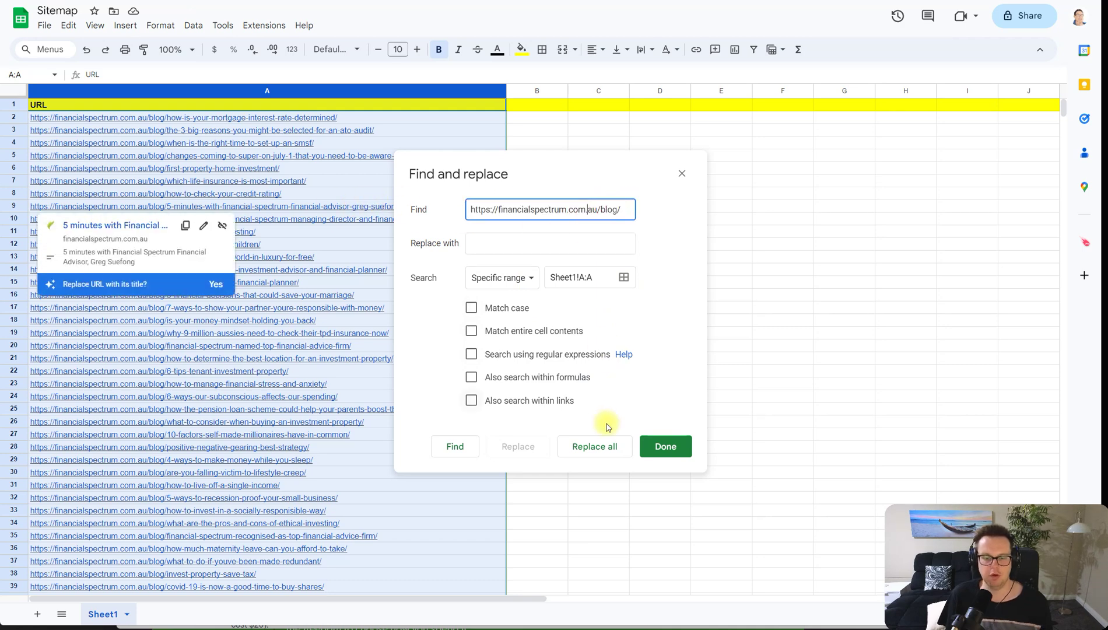
pyautogui.click(600, 447)
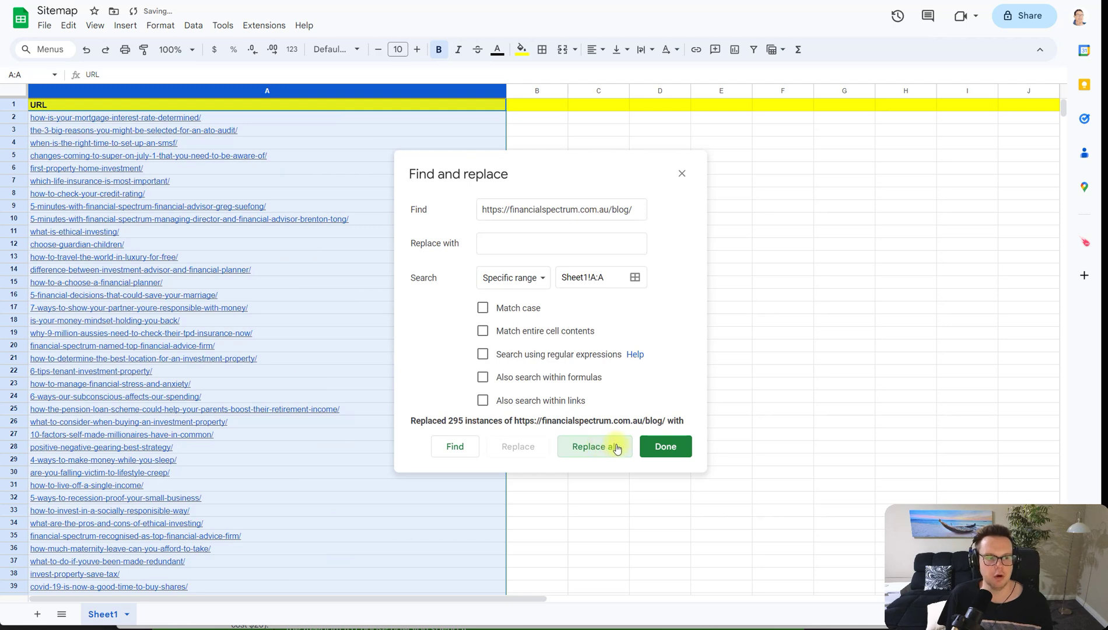
pyautogui.click(654, 447)
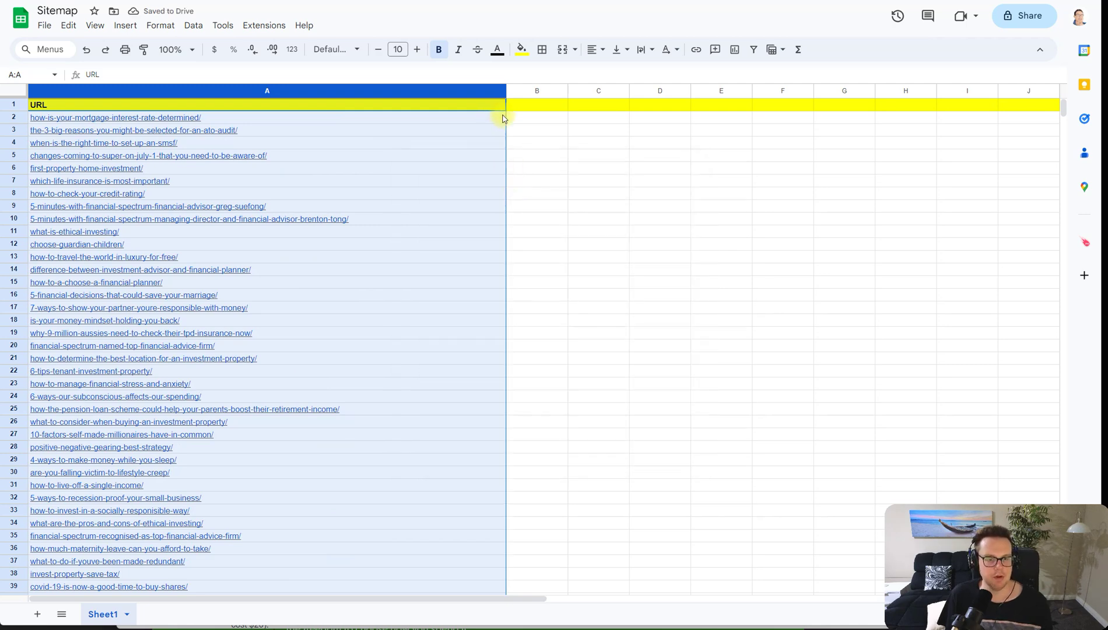
# Step: Add a filter to the URL column and sort the slugs A to Z
pyautogui.click(187, 27)
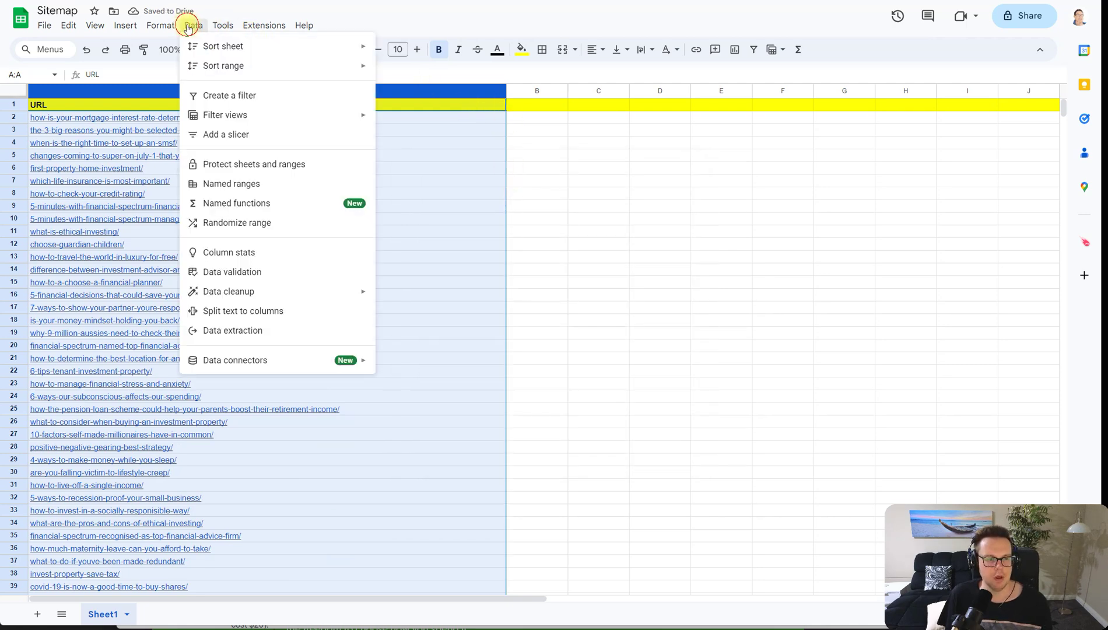
pyautogui.click(219, 94)
pyautogui.click(499, 105)
pyautogui.click(466, 124)
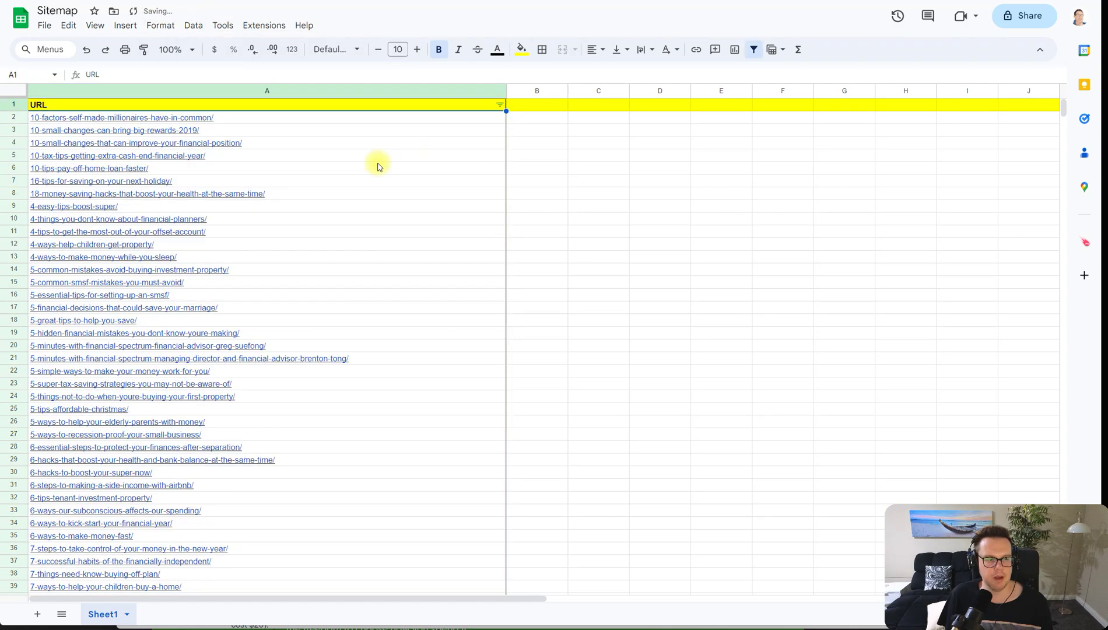
pyautogui.click(534, 195)
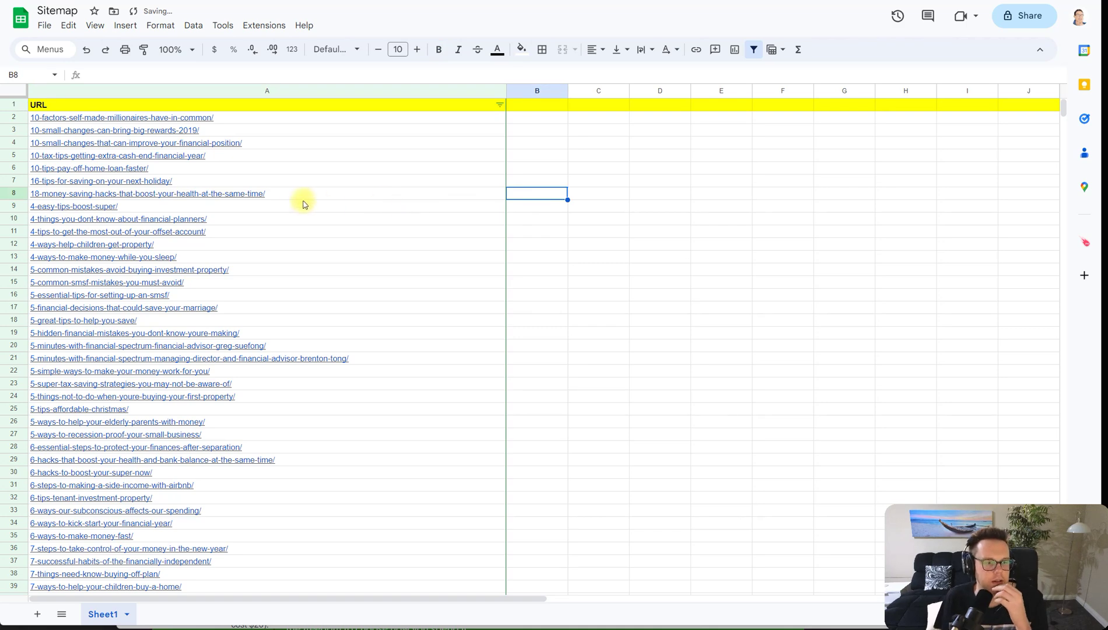
# Step: Select rows 58–73 holding the australian-economic-snapshot slugs
pyautogui.scroll(-3, 295, 222)
pyautogui.scroll(-8, 295, 236)
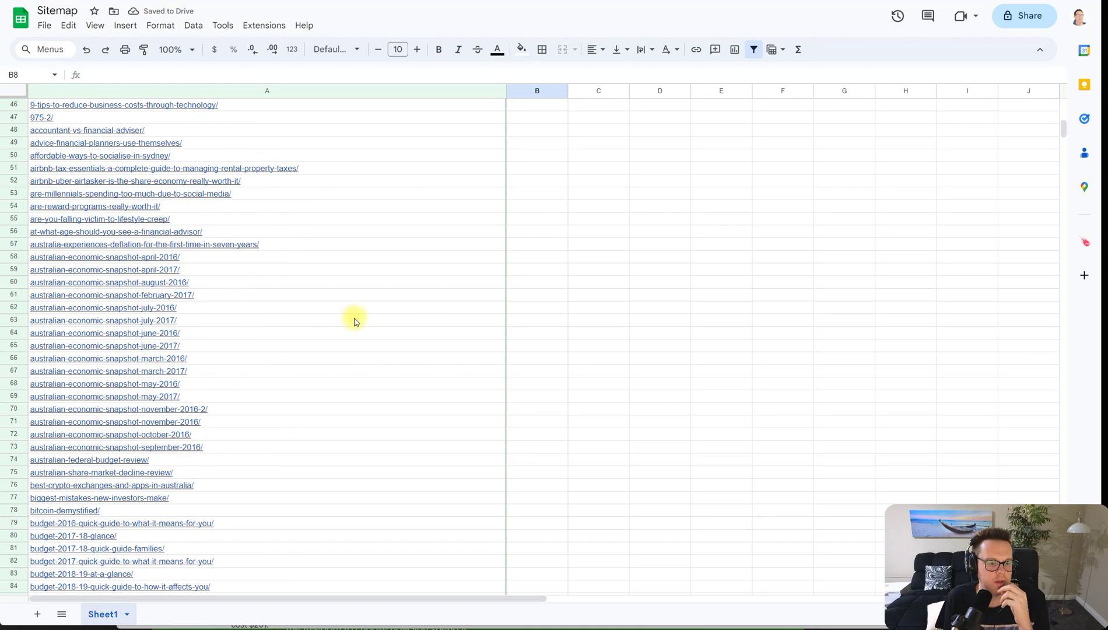
pyautogui.moveTo(217, 257); pyautogui.dragTo(243, 455)
pyautogui.click(608, 395)
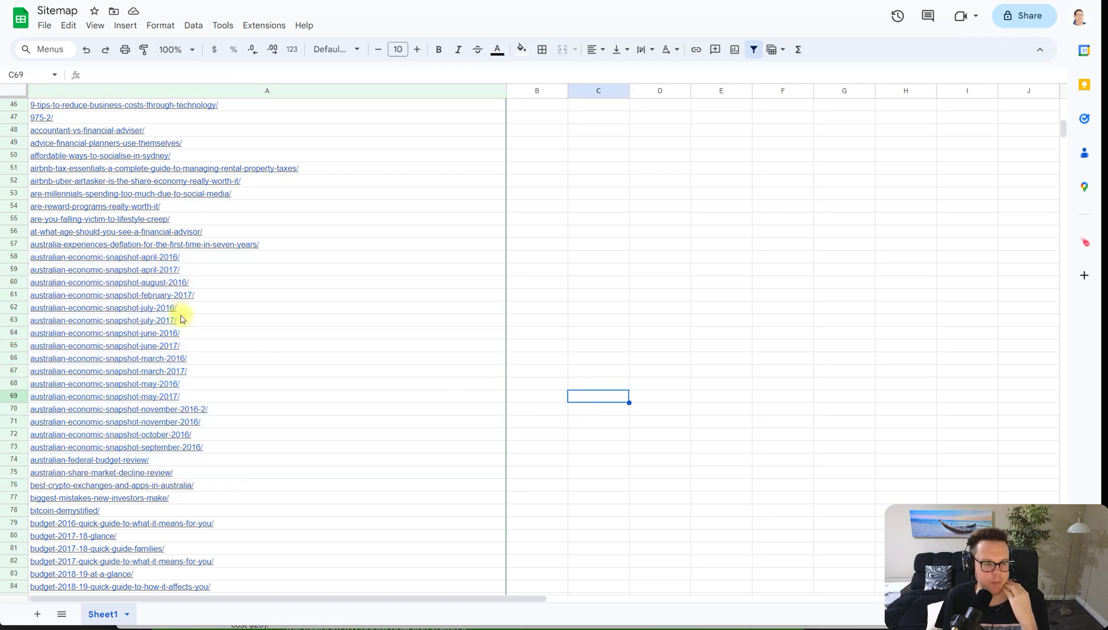
pyautogui.click(13, 257)
pyautogui.moveTo(12, 257); pyautogui.dragTo(14, 446)
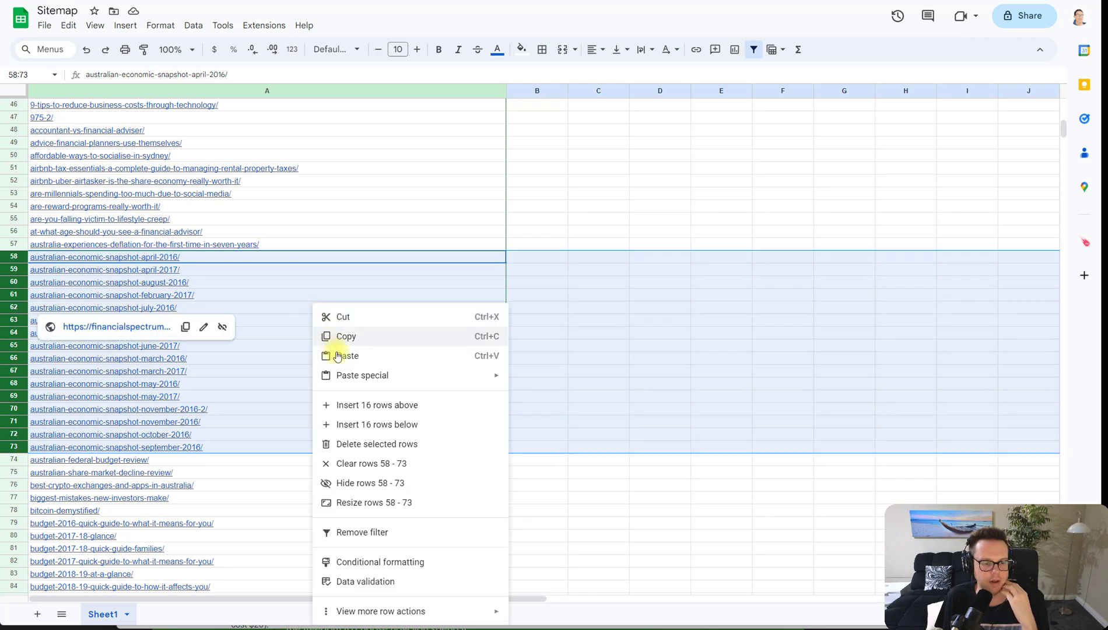
# Step: Delete the sixteen australian-economic-snapshot rows 58–73
pyautogui.click(379, 444)
pyautogui.click(591, 319)
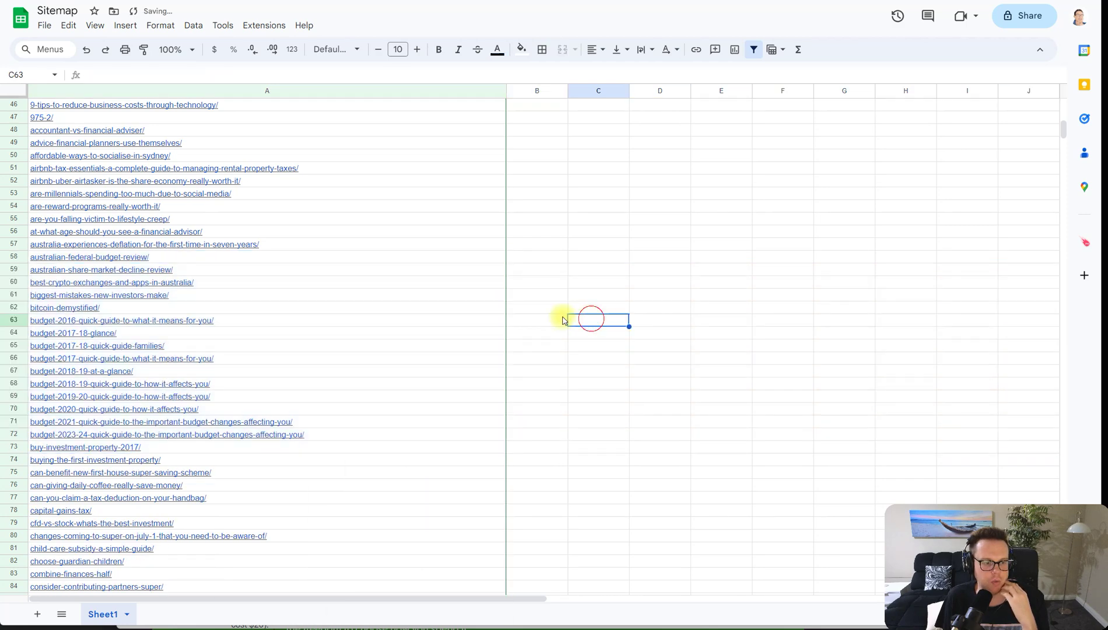
pyautogui.scroll(-3, 409, 298)
pyautogui.click(524, 295)
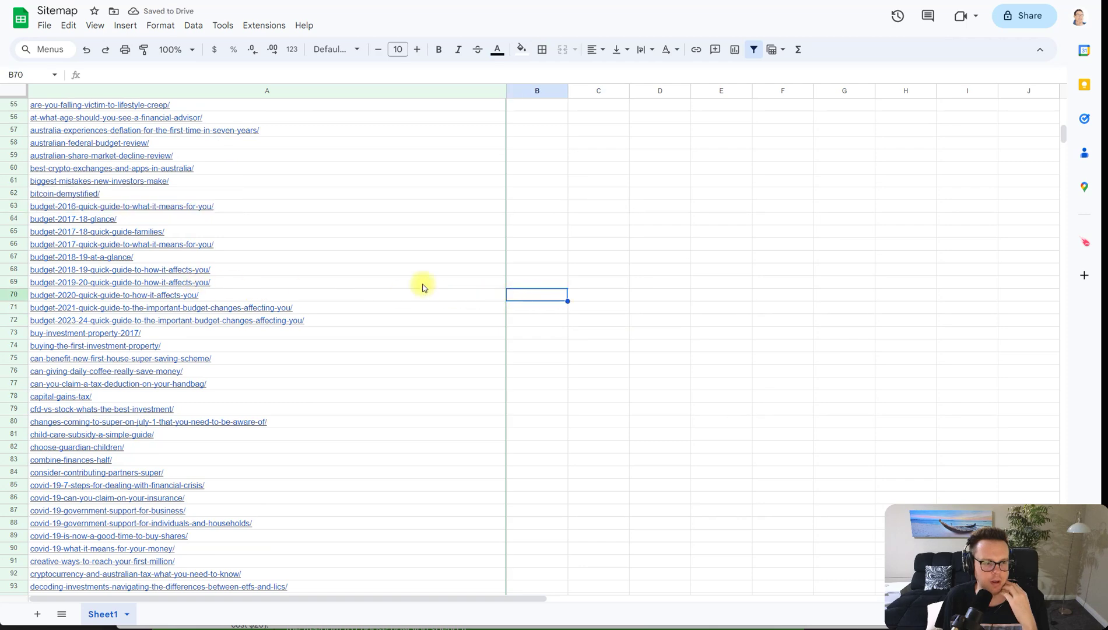
# Step: Delete the seven 2016 to 2019-20 budget guide rows 63–69
pyautogui.moveTo(18, 210); pyautogui.dragTo(33, 286)
pyautogui.rightClick(154, 228)
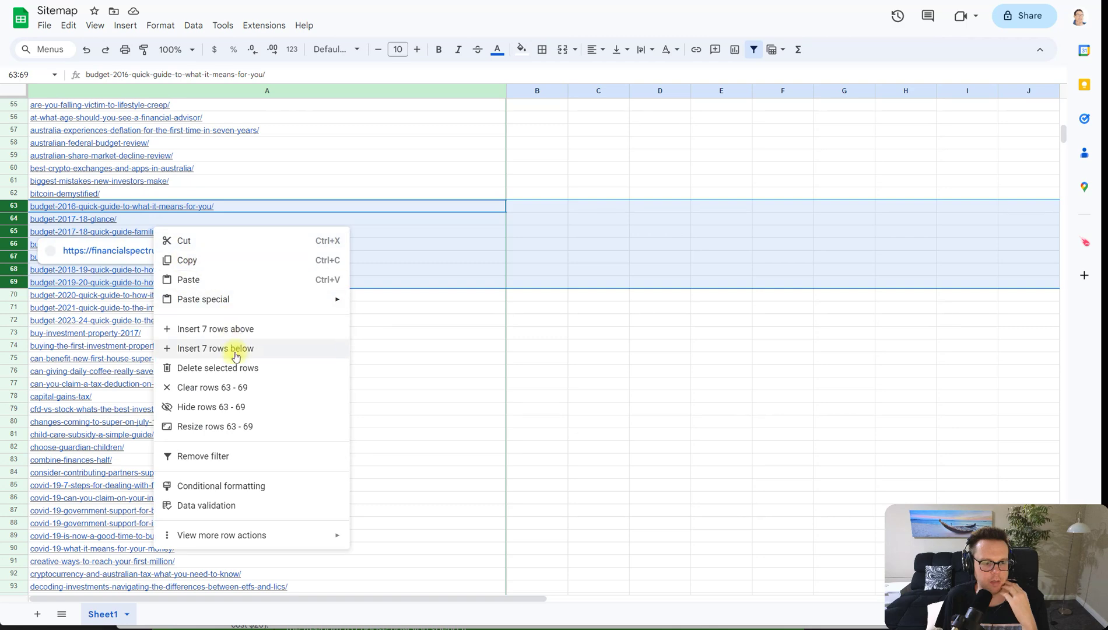
pyautogui.click(309, 366)
pyautogui.scroll(-6, 375, 307)
pyautogui.scroll(-4, 376, 308)
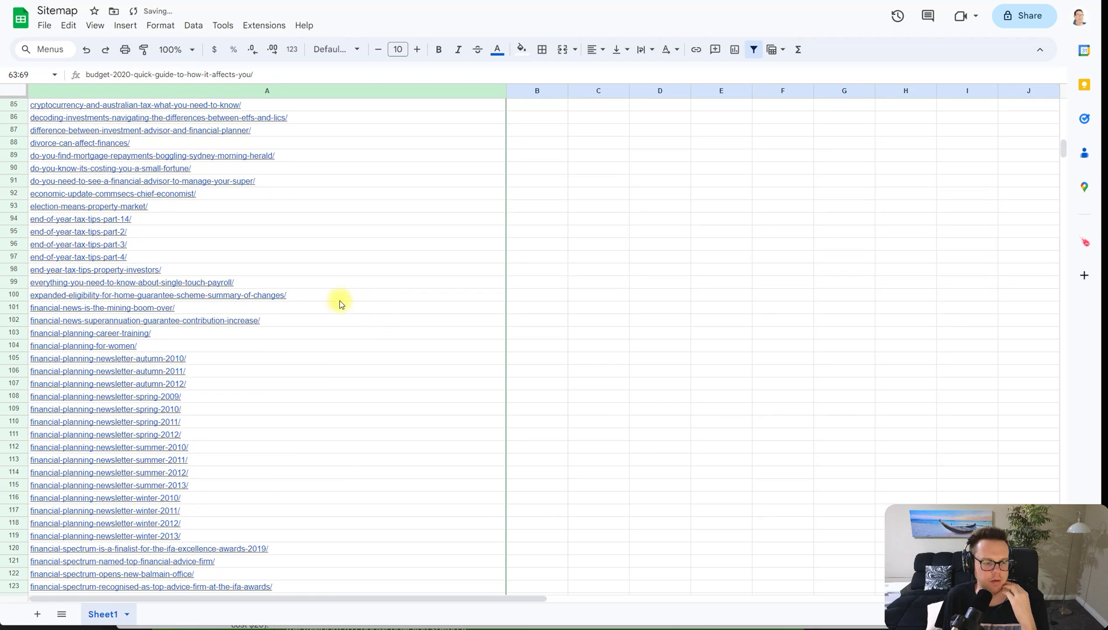
pyautogui.scroll(-2, 350, 297)
pyautogui.click(537, 294)
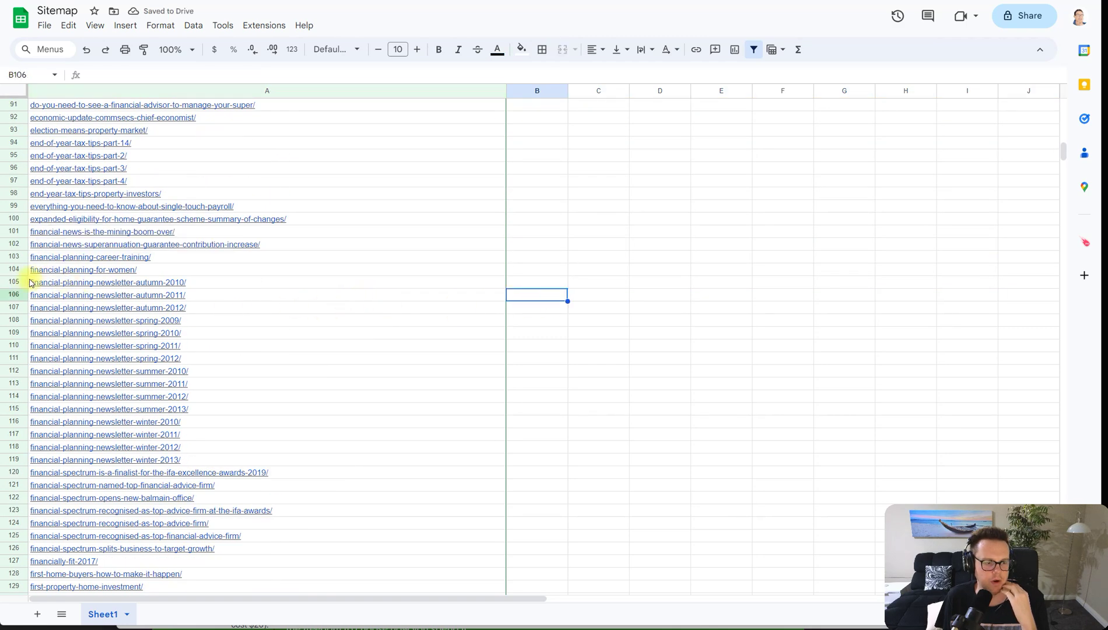
# Step: Start a new ChatGPT chat and paste the prompt asking to group the slugs into topic folders
pyautogui.moveTo(30, 283); pyautogui.dragTo(38, 421)
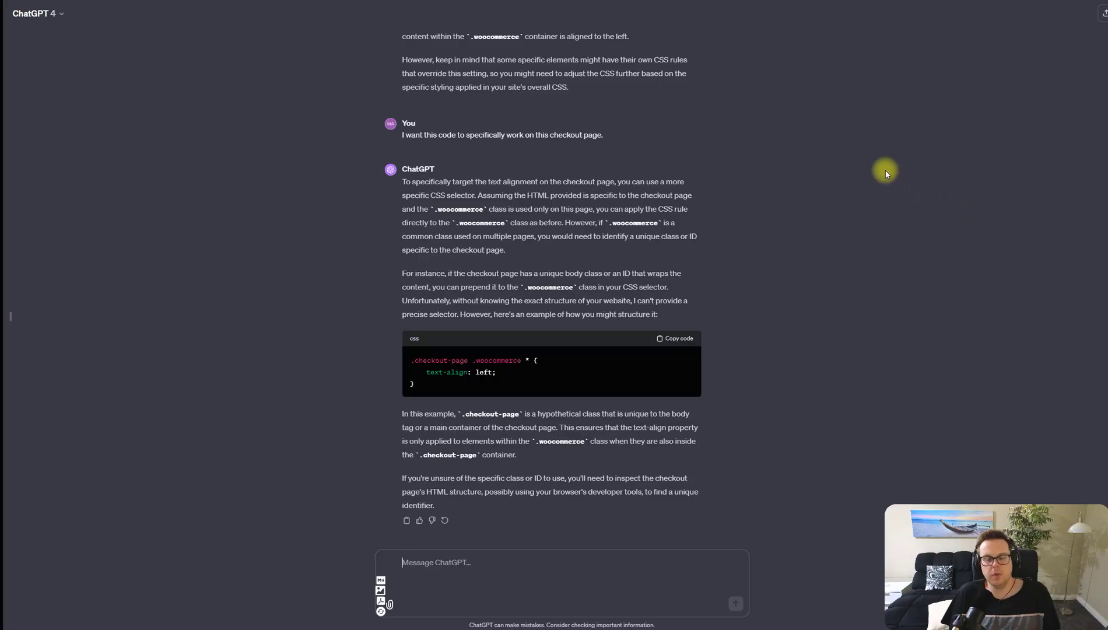
pyautogui.hotkey('ctrl', 'shift', 'o')
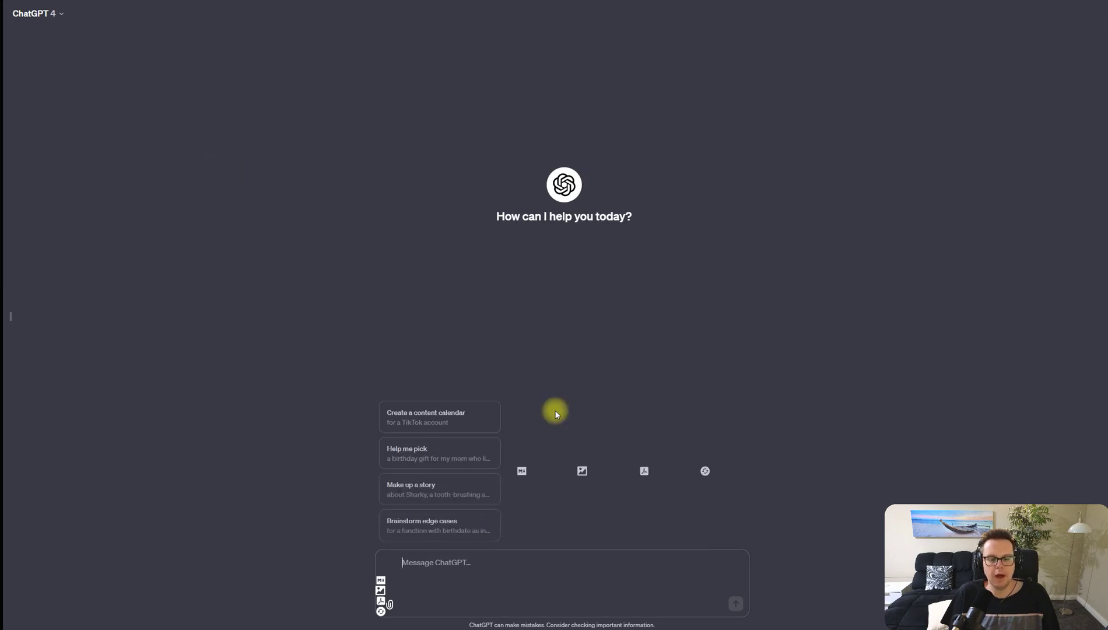
pyautogui.click(473, 574)
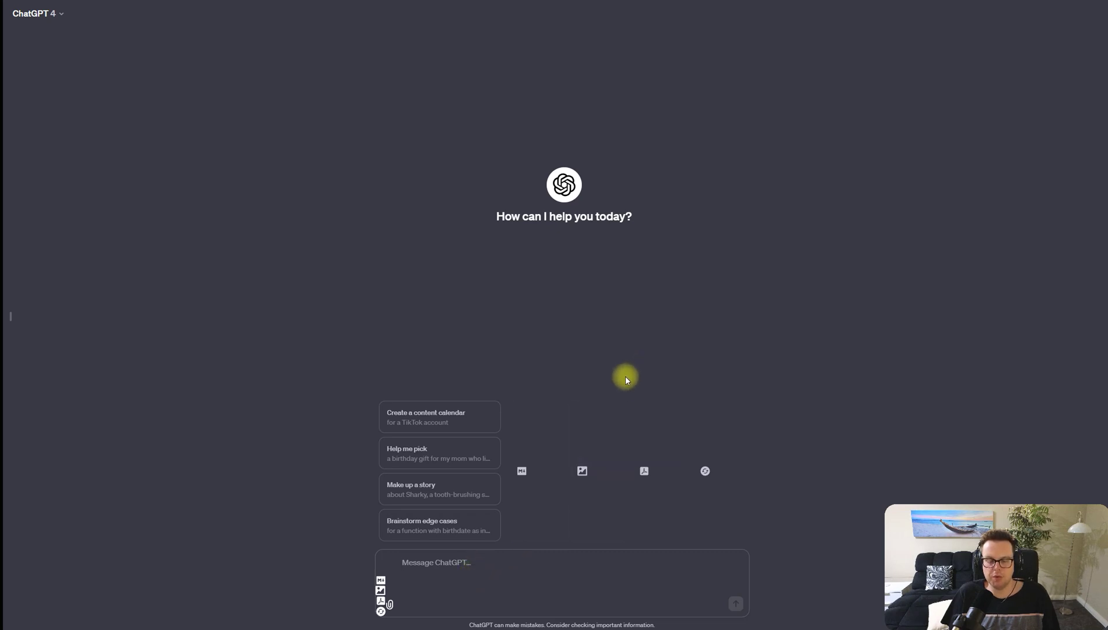
pyautogui.hotkey('ctrl', 'v')
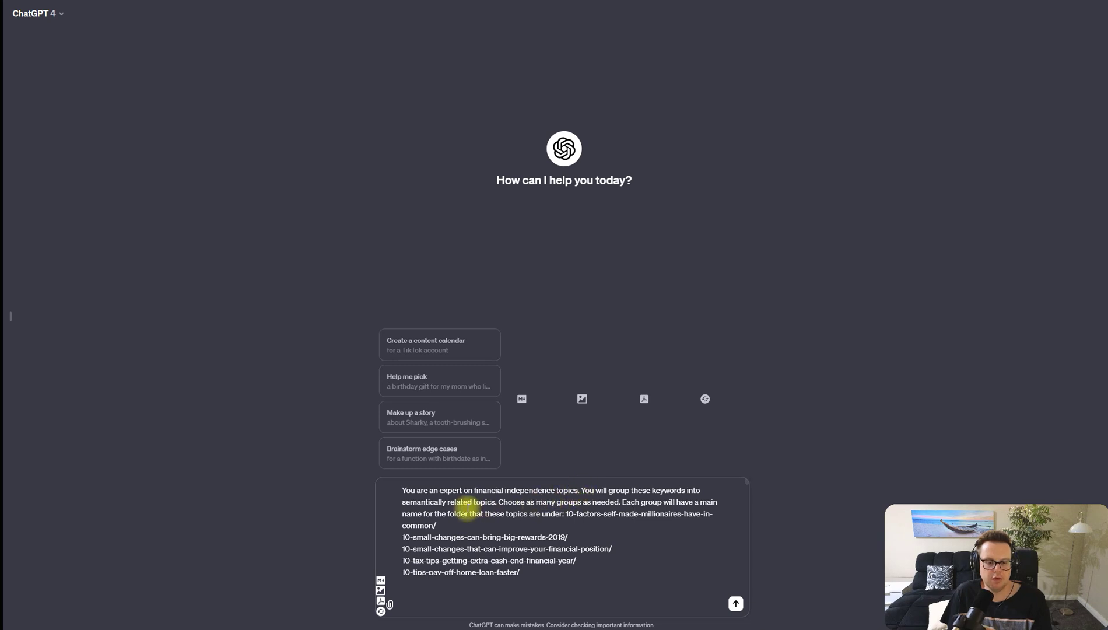
pyautogui.moveTo(497, 502); pyautogui.dragTo(565, 514)
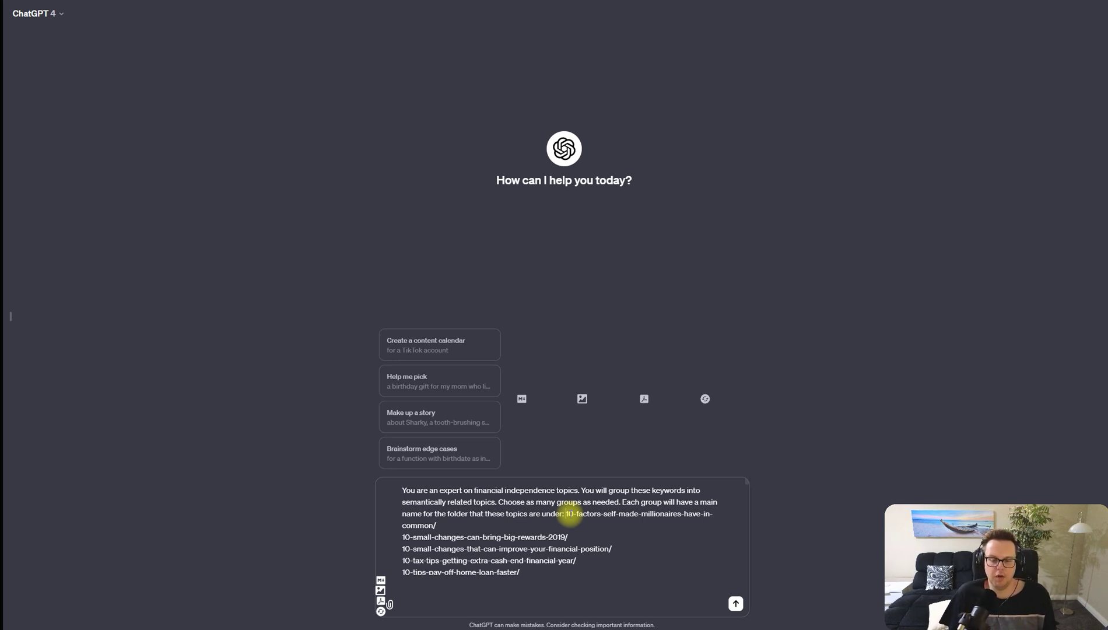
# Step: Send the grouping prompt and scroll through ChatGPT's reply of named topic folders
pyautogui.press('Return')
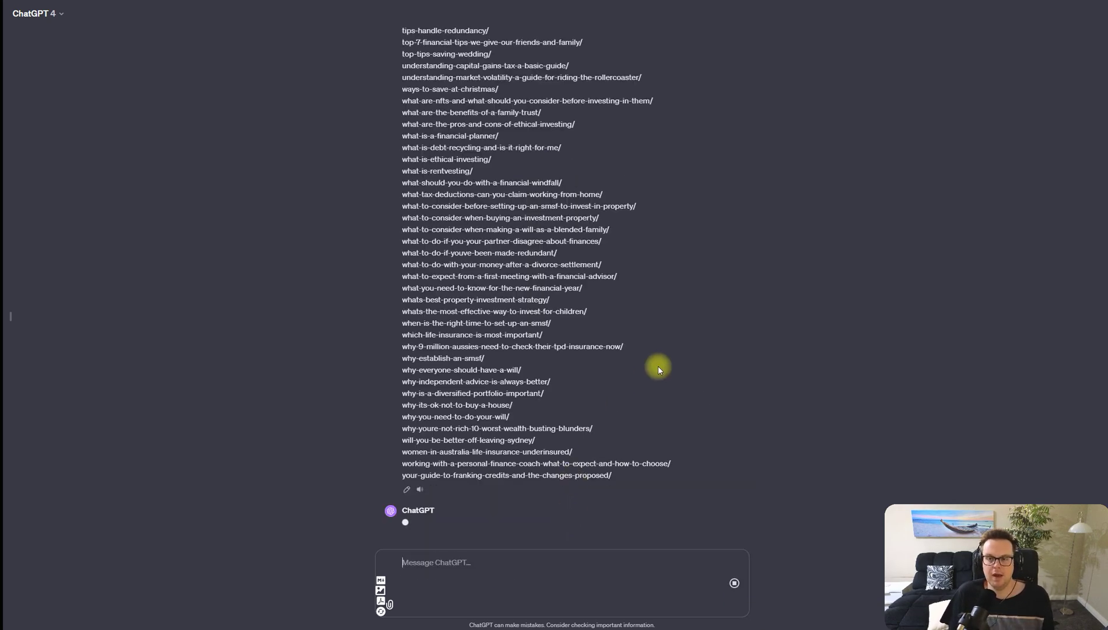
pyautogui.scroll(15, 716, 350)
pyautogui.scroll(-15, 714, 350)
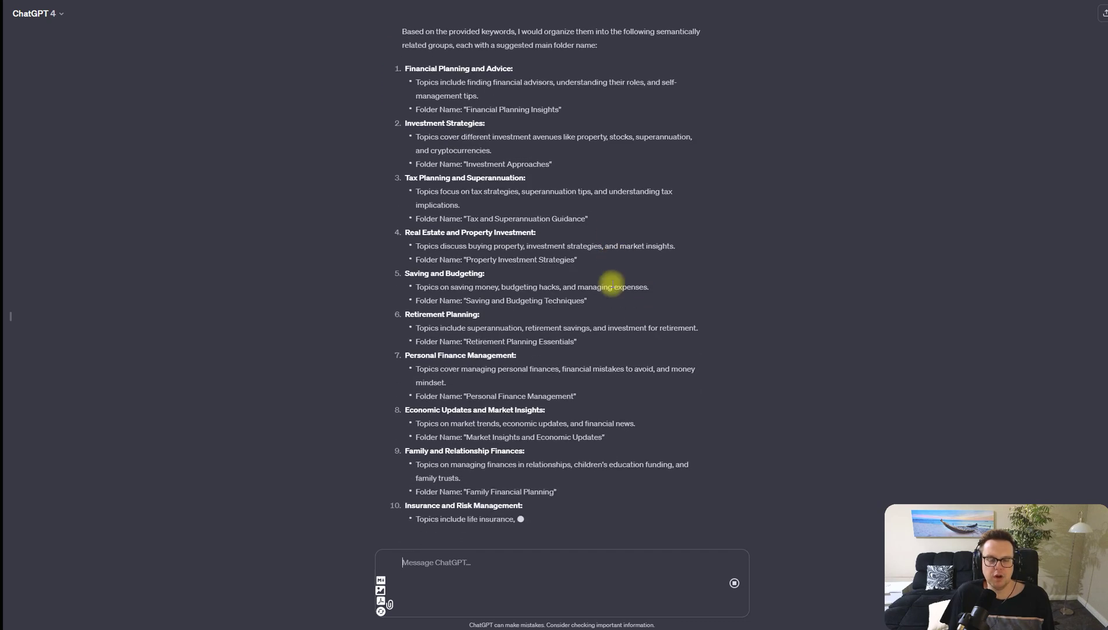
pyautogui.scroll(3, 612, 284)
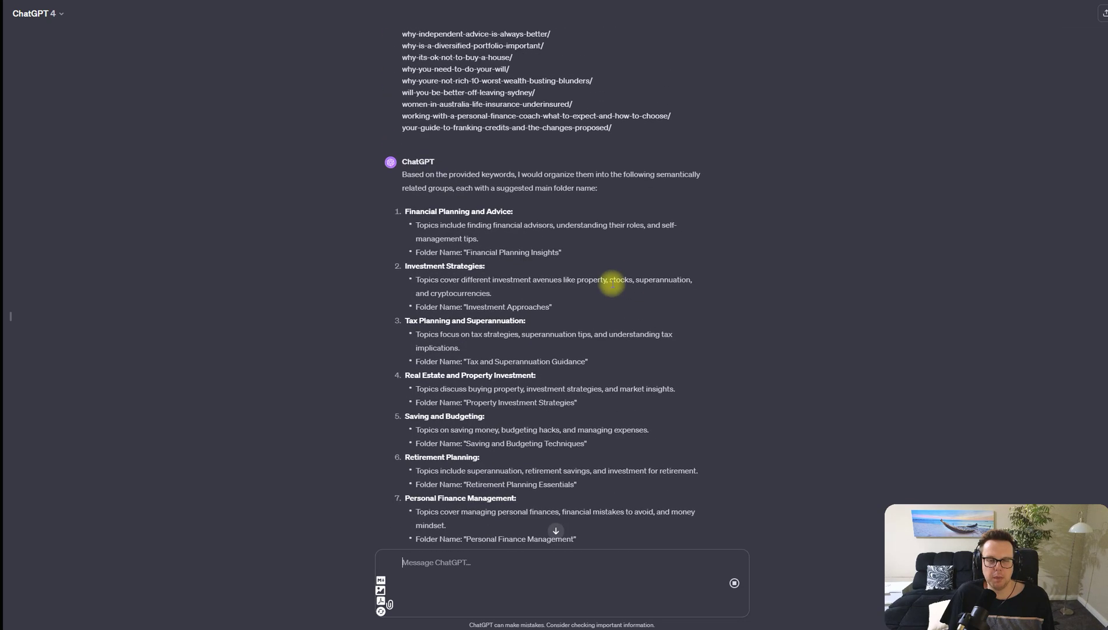
pyautogui.scroll(-5, 611, 284)
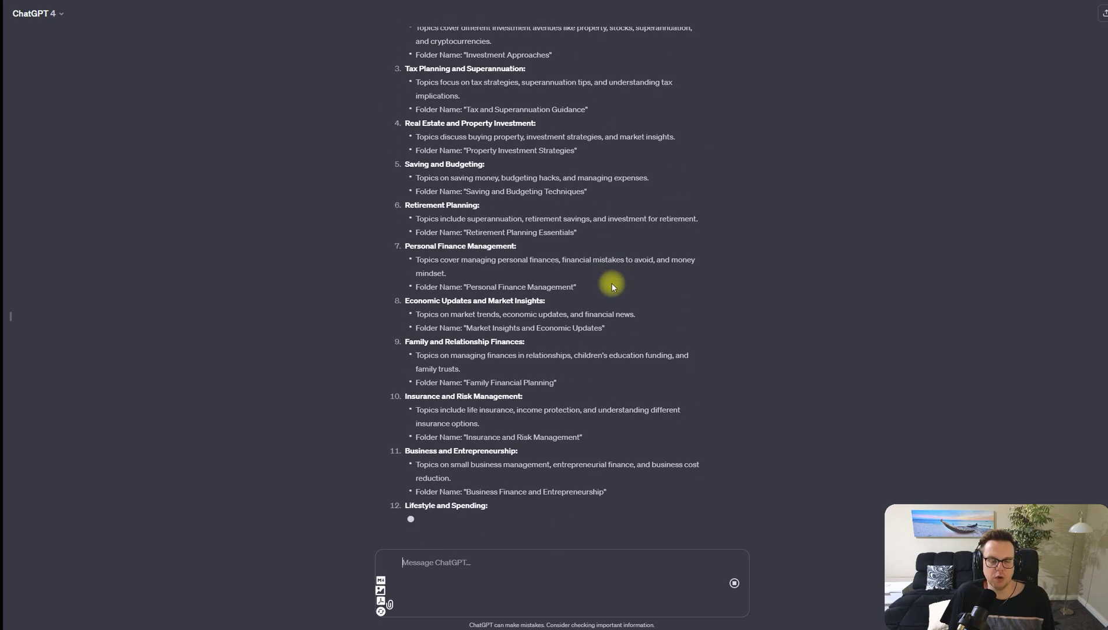
pyautogui.scroll(4, 610, 314)
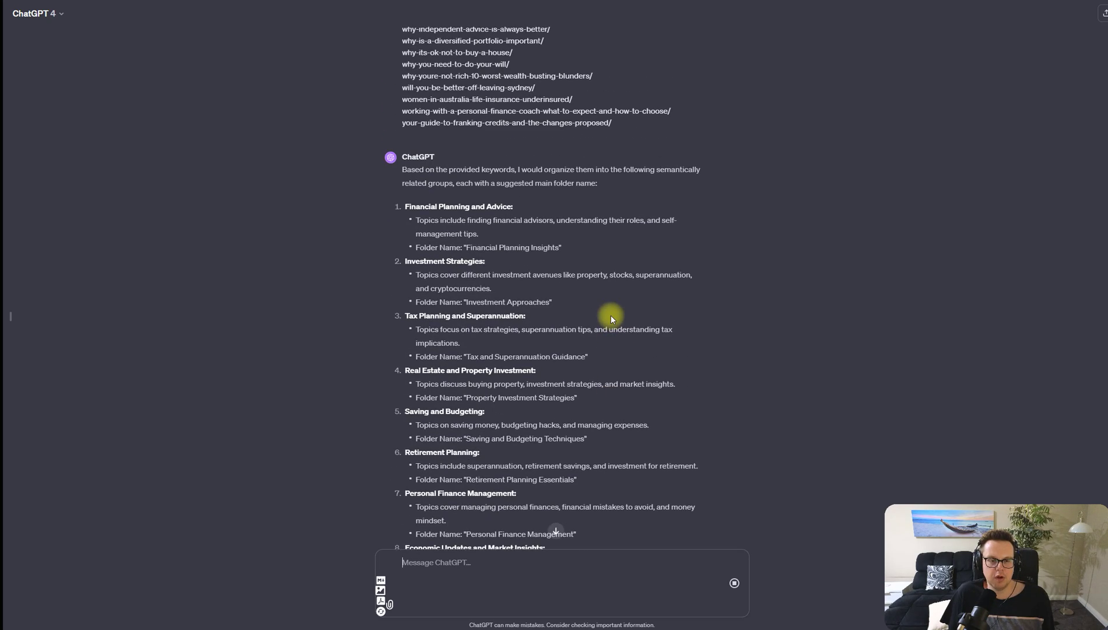
pyautogui.scroll(-4, 583, 316)
pyautogui.scroll(4, 606, 257)
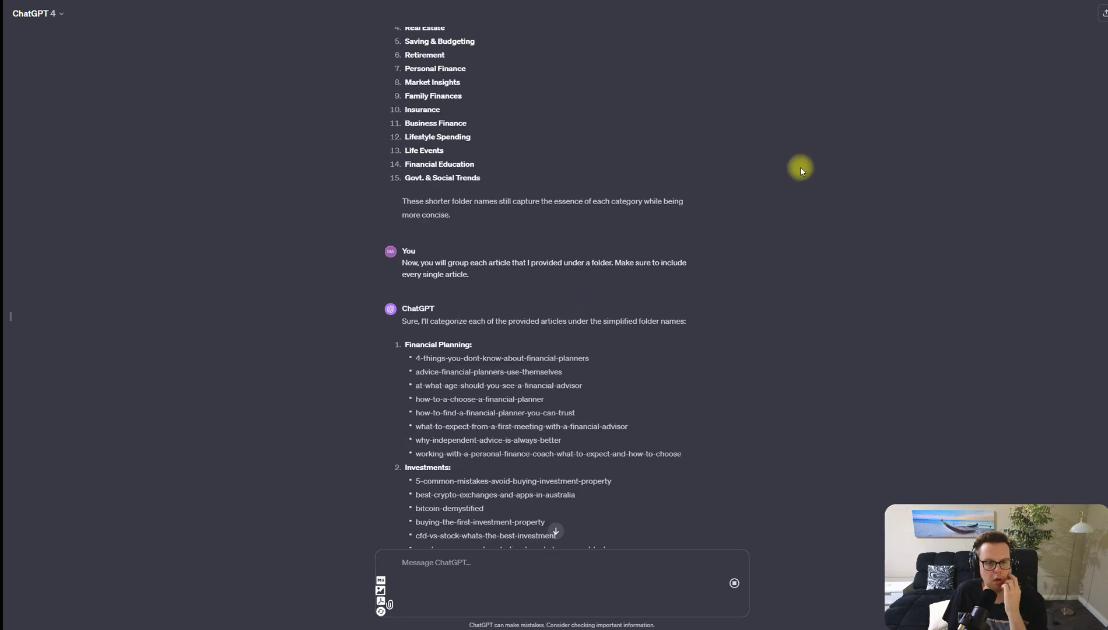
# Step: Scroll back to the folder suggestions reply and the request to shorten folder names
pyautogui.scroll(15, 623, 280)
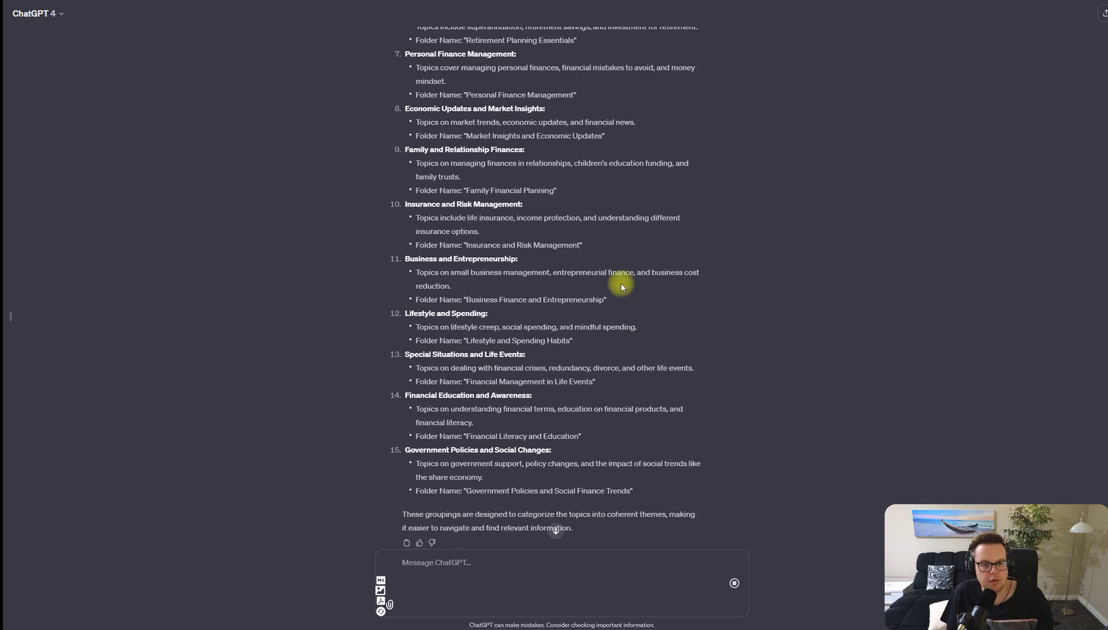
pyautogui.scroll(5, 620, 285)
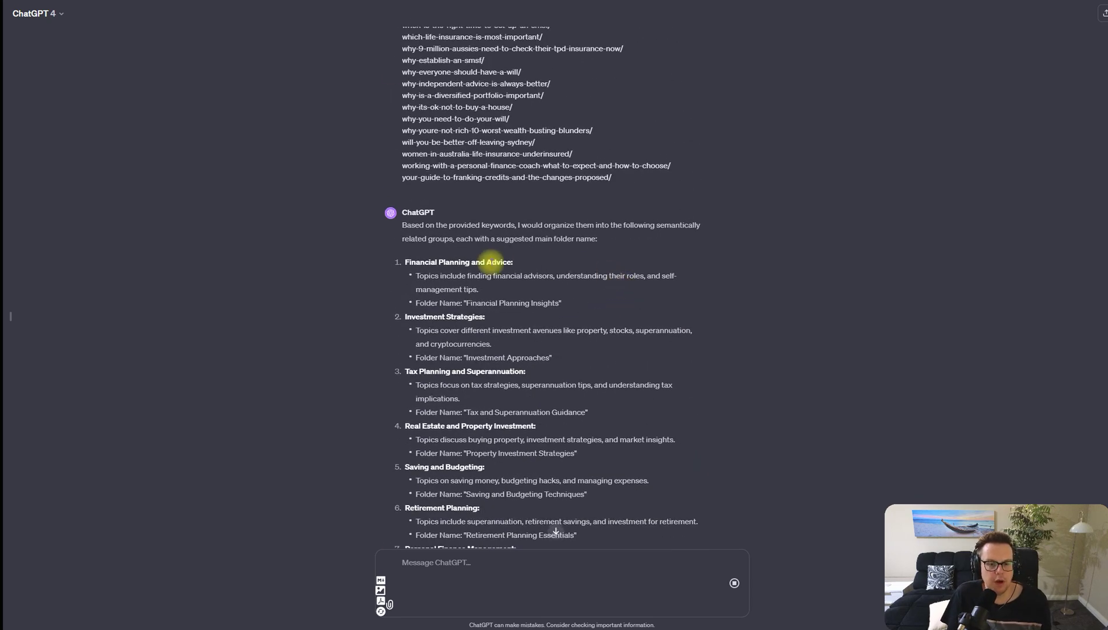
pyautogui.moveTo(402, 224); pyautogui.dragTo(570, 302)
pyautogui.click(569, 302)
pyautogui.scroll(-4, 568, 302)
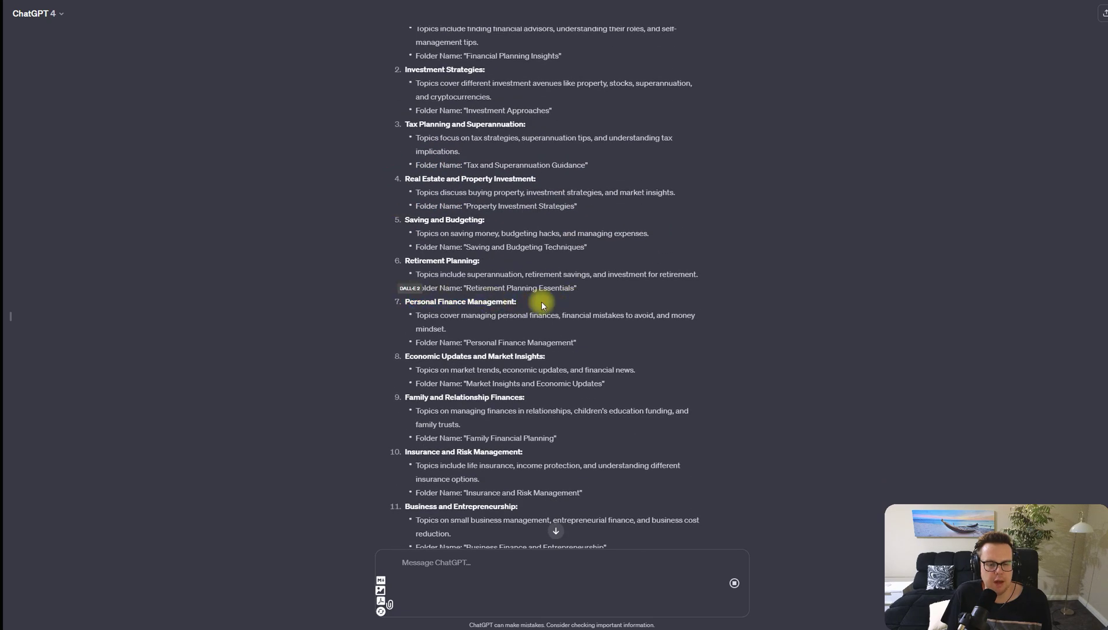
pyautogui.scroll(-4, 473, 332)
pyautogui.scroll(-8, 472, 337)
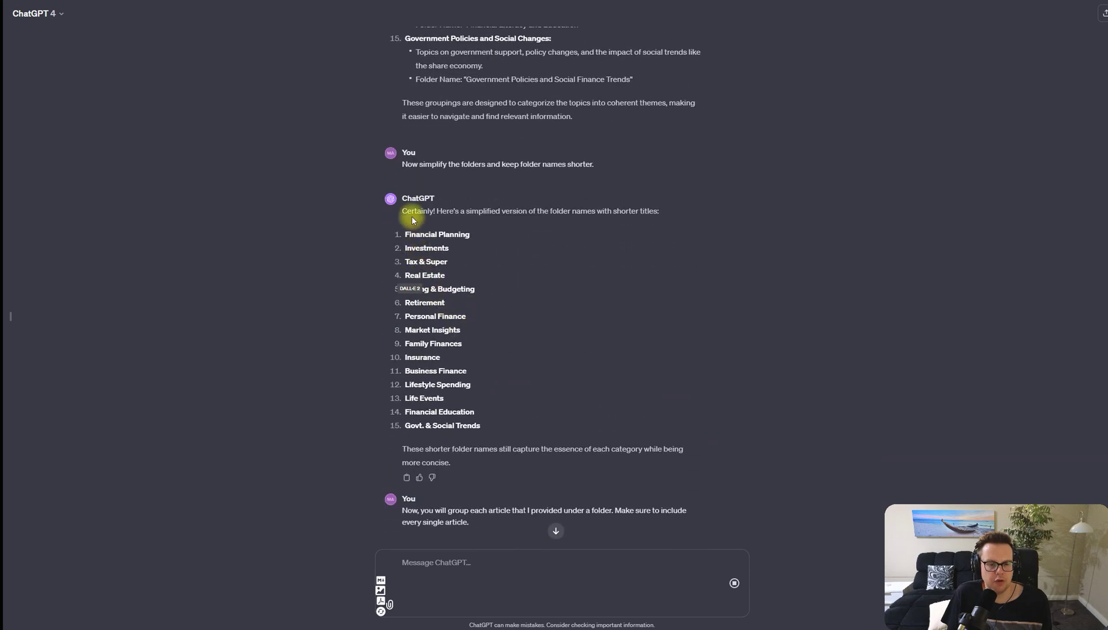
pyautogui.moveTo(402, 165); pyautogui.dragTo(576, 163)
pyautogui.click(588, 164)
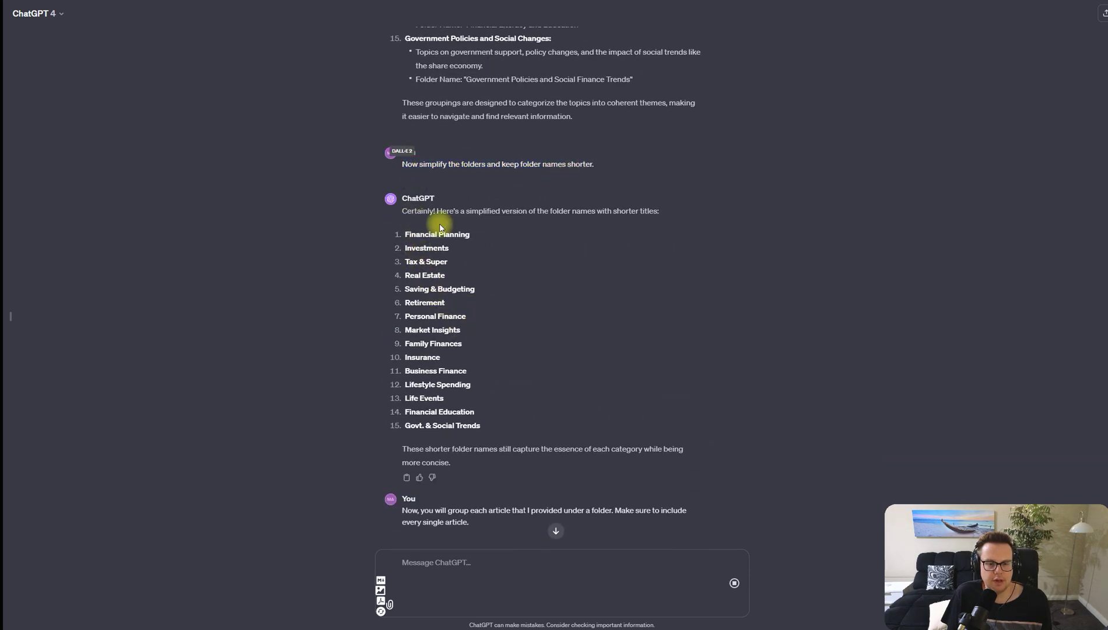
# Step: Review the shortened folder names and the request to group every article under them
pyautogui.moveTo(416, 230); pyautogui.dragTo(507, 362)
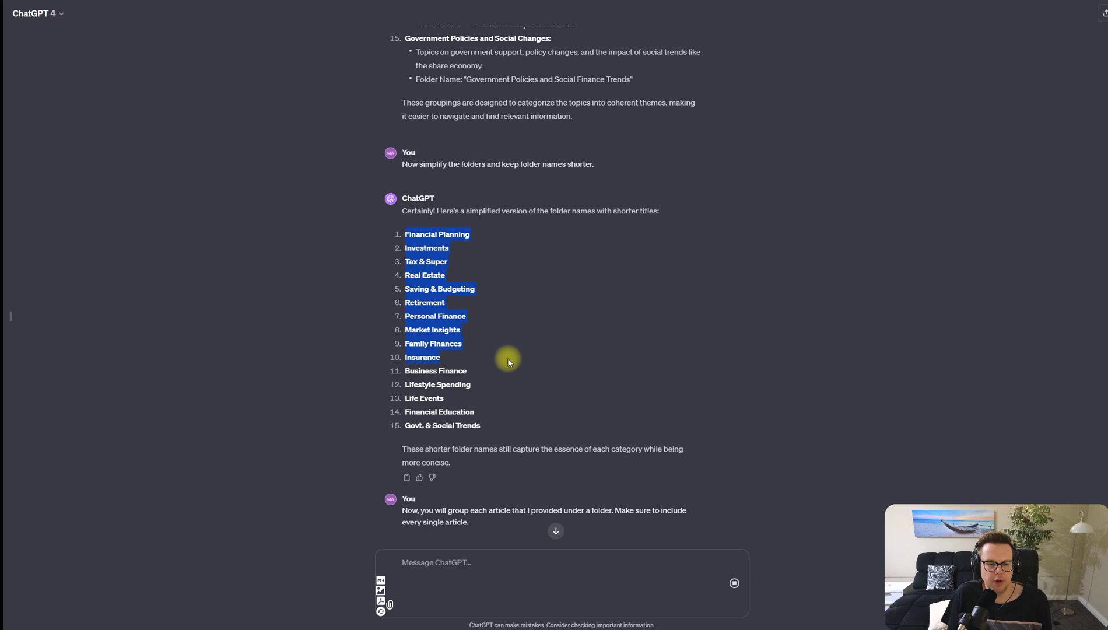
pyautogui.moveTo(452, 261); pyautogui.dragTo(406, 233)
pyautogui.click(474, 272)
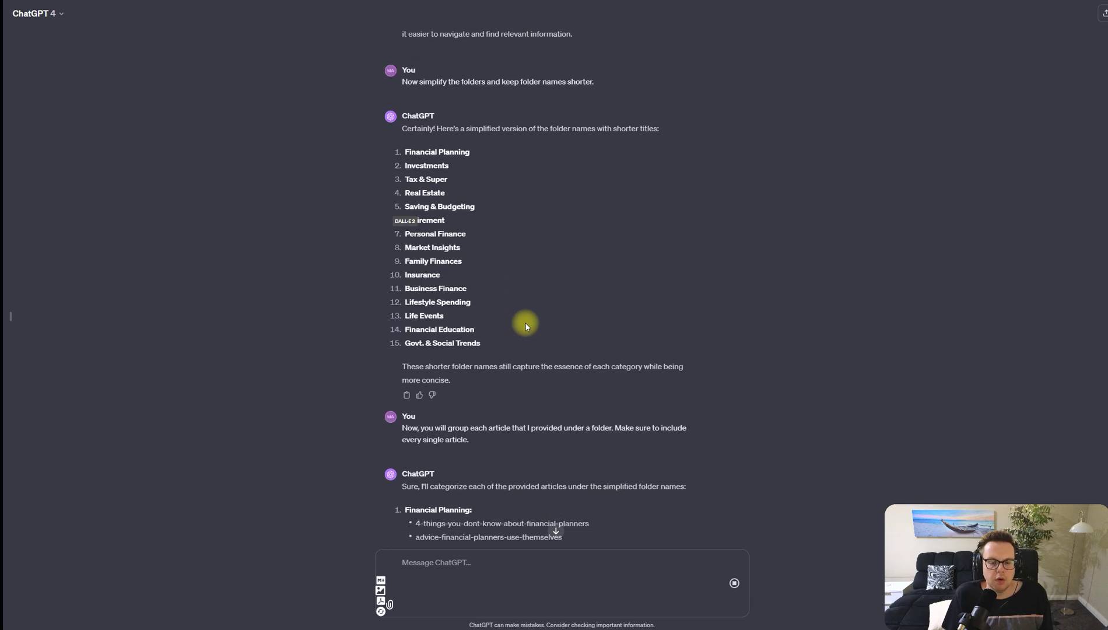
pyautogui.moveTo(512, 341); pyautogui.dragTo(387, 139)
pyautogui.click(540, 219)
pyautogui.scroll(-3, 540, 225)
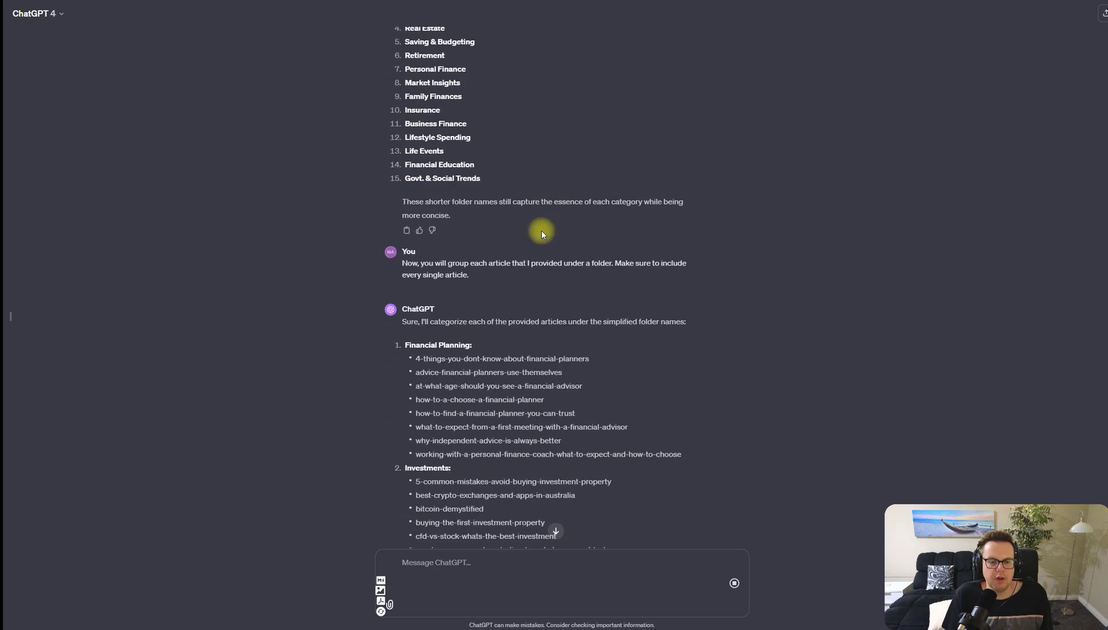
pyautogui.tripleClick(563, 278)
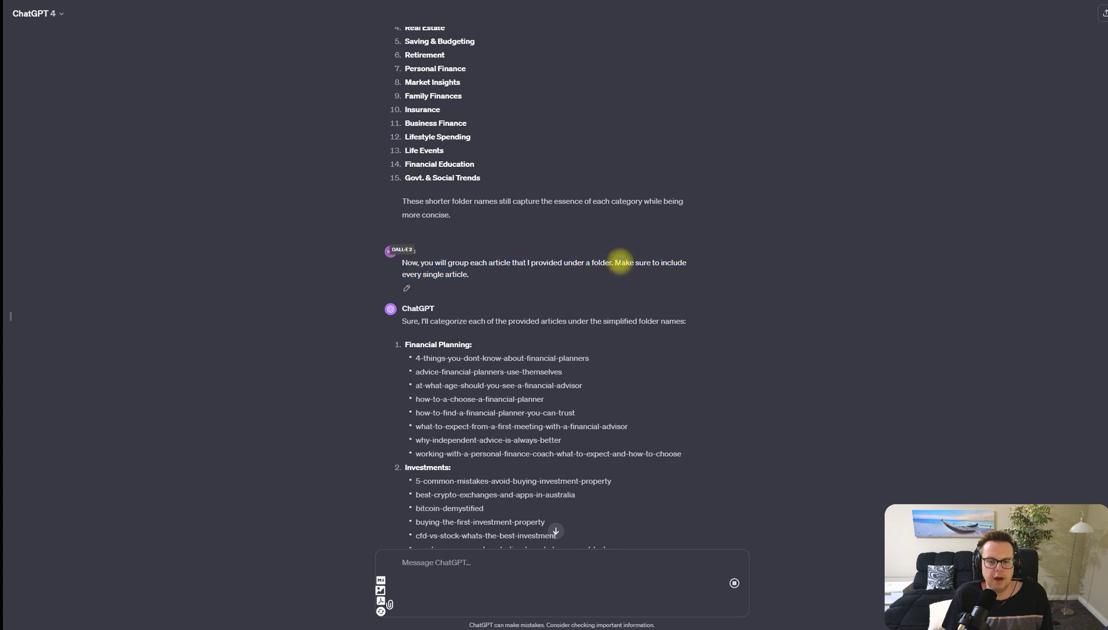
pyautogui.moveTo(614, 262); pyautogui.dragTo(635, 281)
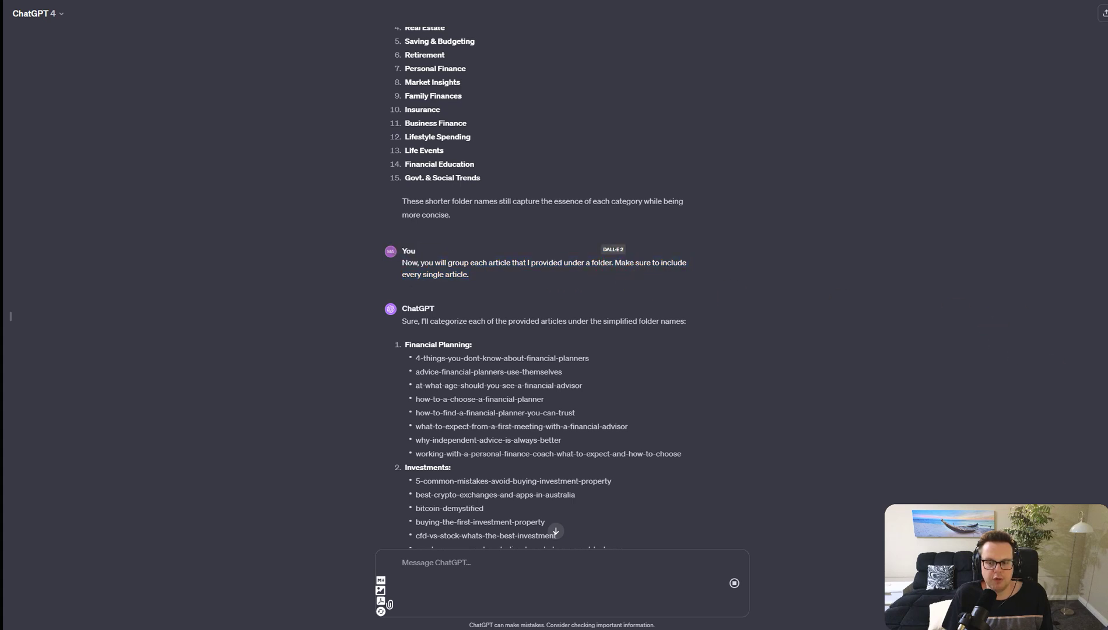
pyautogui.moveTo(1096, 280); pyautogui.dragTo(1083, 447)
pyautogui.scroll(2, 717, 279)
# Step: Highlight the eight Financial Planning slugs in ChatGPT's grouping reply to check them
pyautogui.scroll(-2, 445, 148)
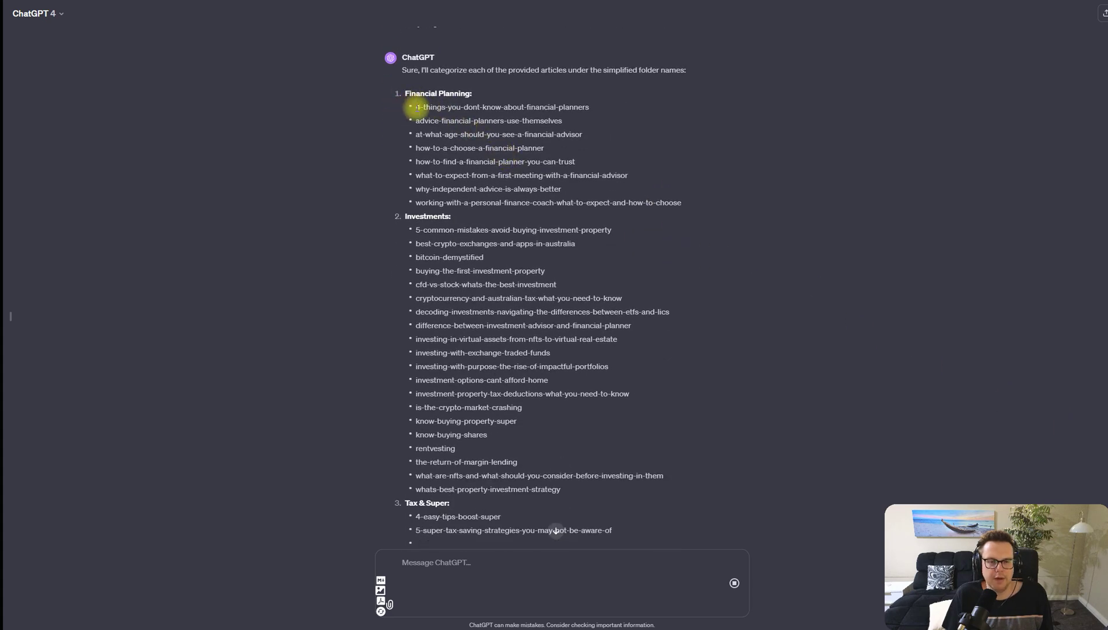
pyautogui.moveTo(416, 109); pyautogui.dragTo(690, 208)
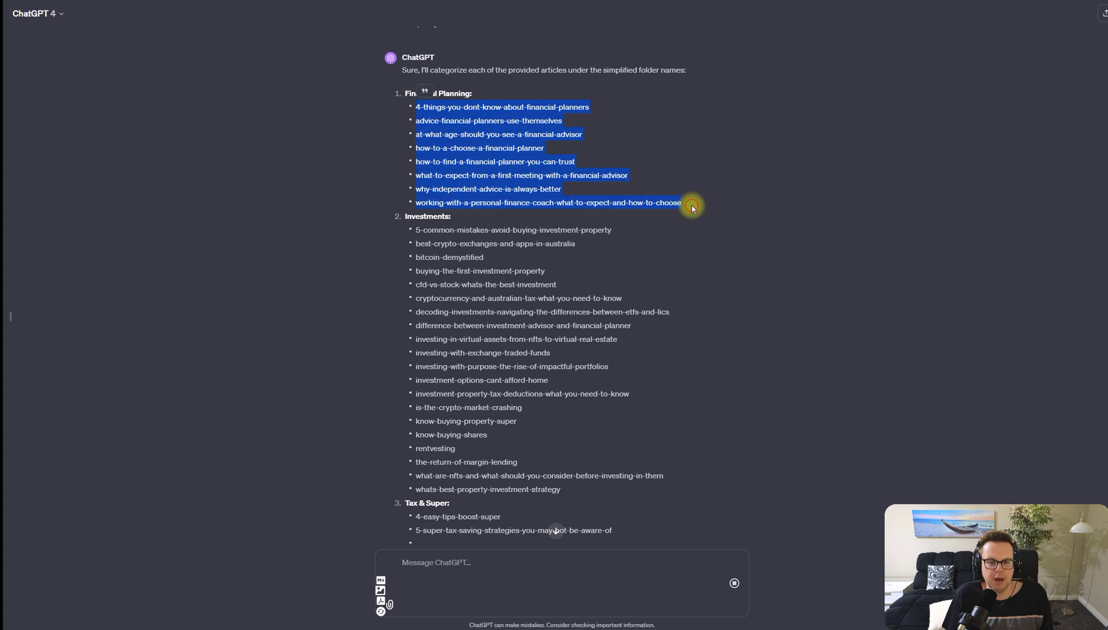
pyautogui.click(692, 208)
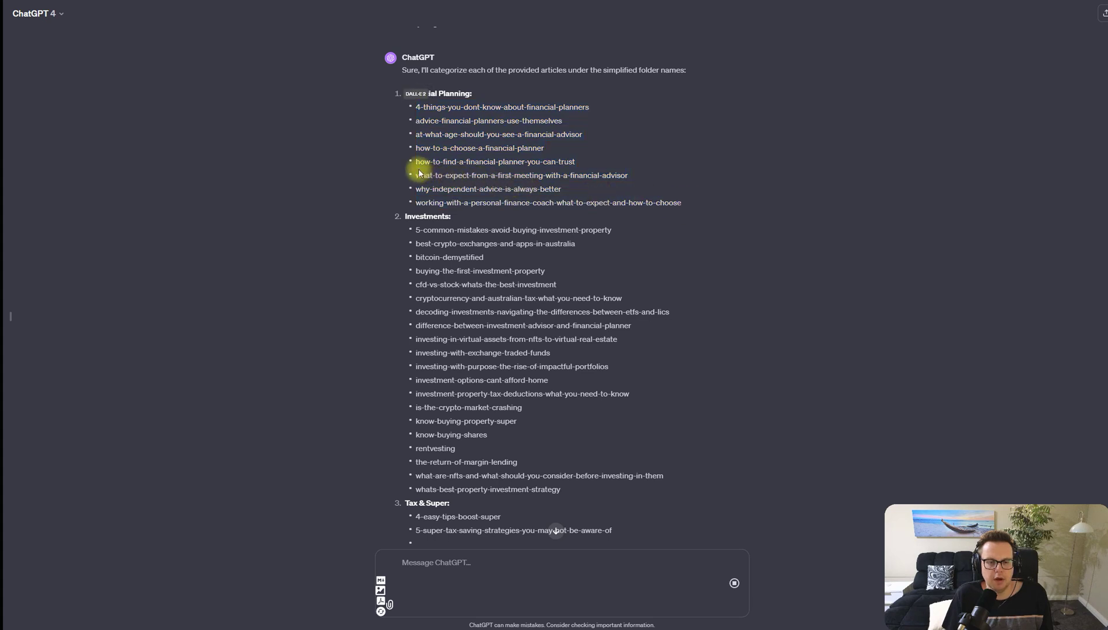
pyautogui.moveTo(419, 167); pyautogui.dragTo(618, 169)
pyautogui.click(618, 169)
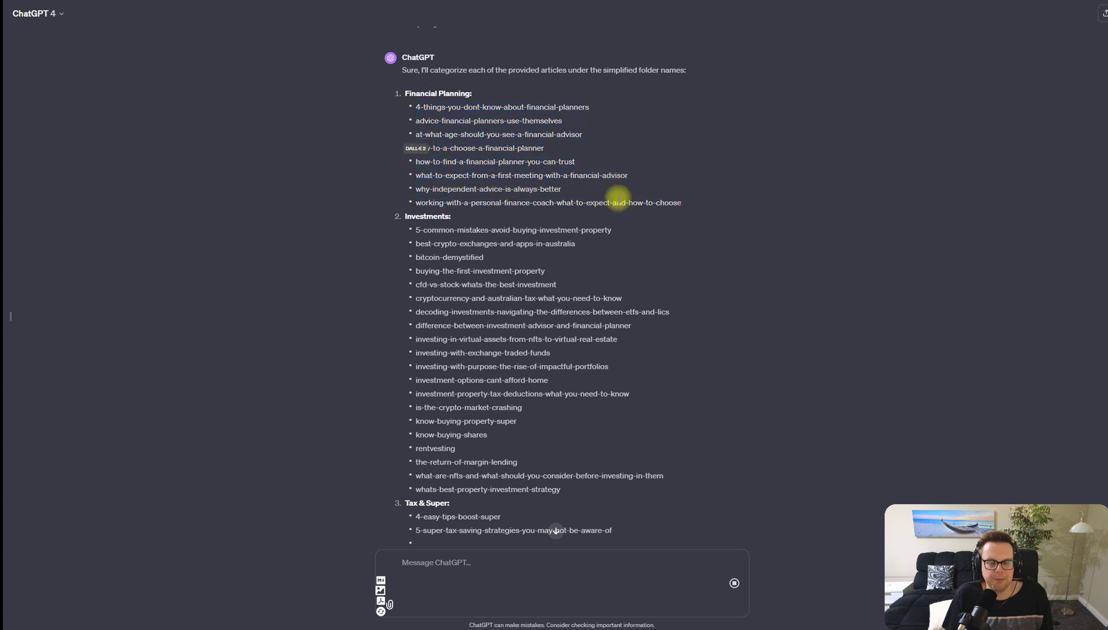
# Step: Highlight the Investments slugs, then the financial-planner how-to and find-a-planner slugs
pyautogui.scroll(-1, 490, 230)
pyautogui.moveTo(413, 148); pyautogui.dragTo(537, 351)
pyautogui.scroll(5, 543, 336)
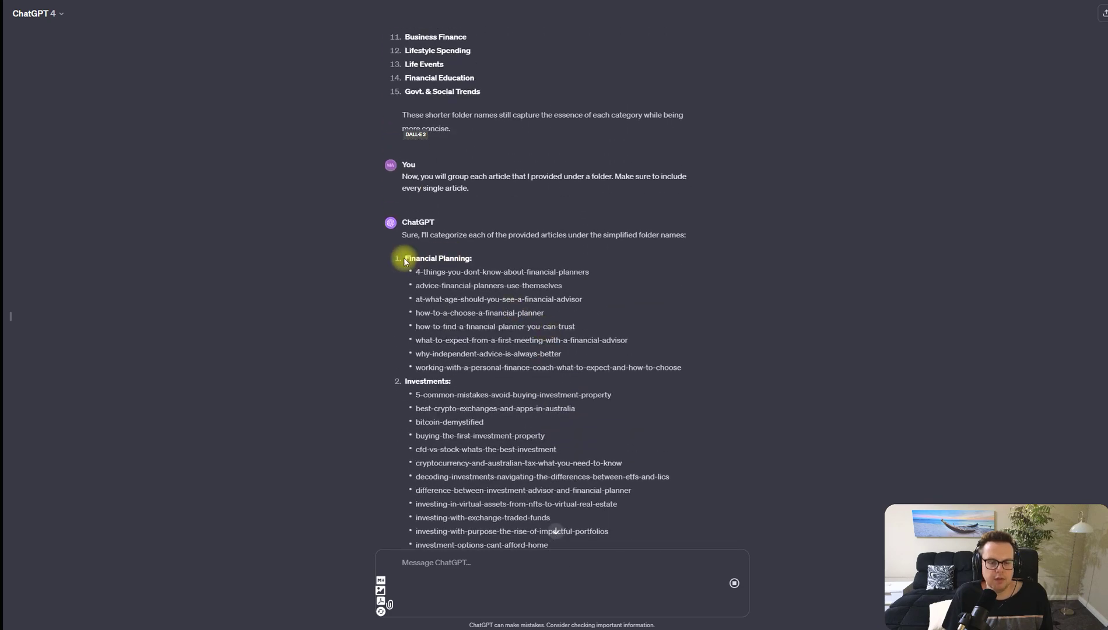
pyautogui.moveTo(416, 313); pyautogui.dragTo(558, 315)
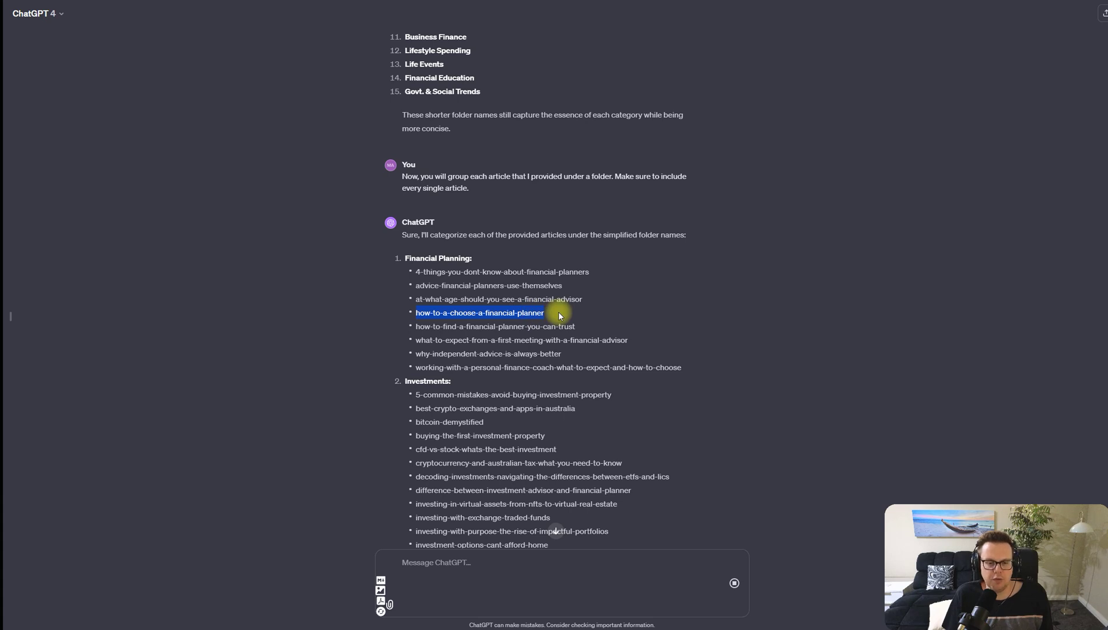
pyautogui.moveTo(559, 315)
pyautogui.mouseDown()
pyautogui.moveTo(594, 332)
pyautogui.moveTo(415, 303)
pyautogui.moveTo(418, 310)
pyautogui.moveTo(416, 296)
pyautogui.moveTo(575, 326)
pyautogui.mouseUp()
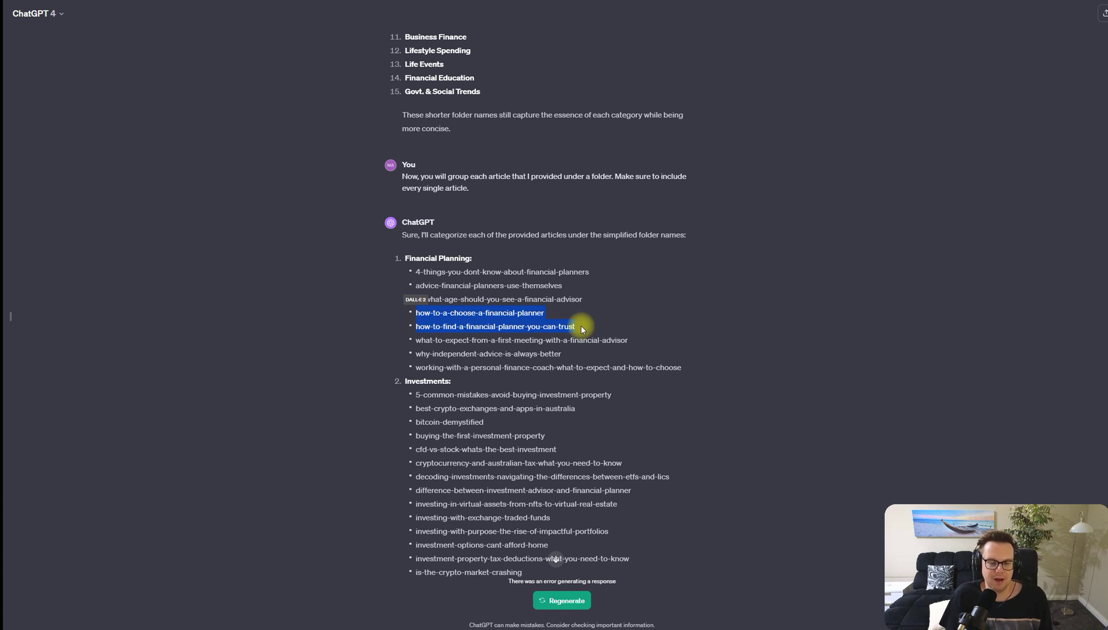
# Step: Re-mark the two planner slugs, then scroll down toward the reply's error
pyautogui.moveTo(581, 330); pyautogui.dragTo(414, 316)
pyautogui.moveTo(626, 323); pyautogui.dragTo(434, 311)
pyautogui.click(434, 311)
pyautogui.scroll(-7, 485, 350)
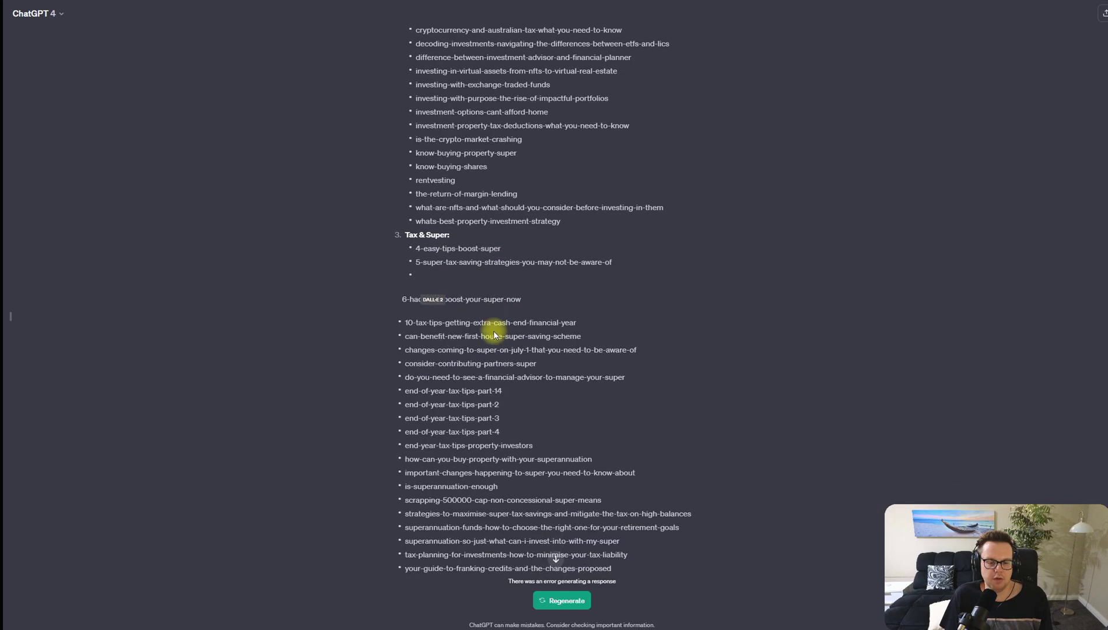
pyautogui.scroll(-4, 493, 334)
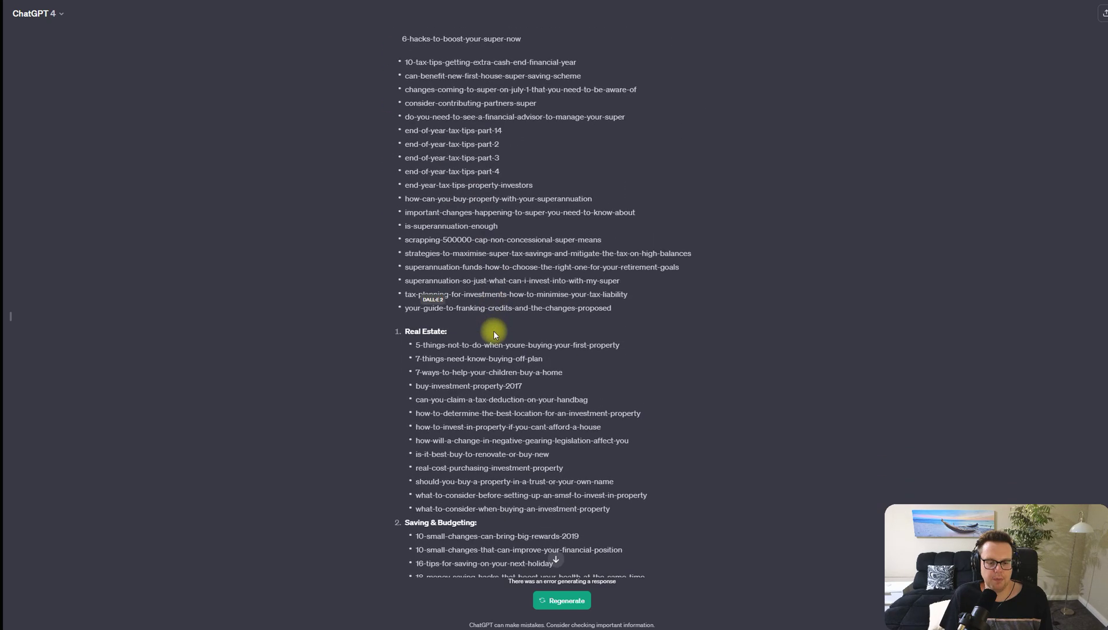
pyautogui.scroll(-8, 493, 331)
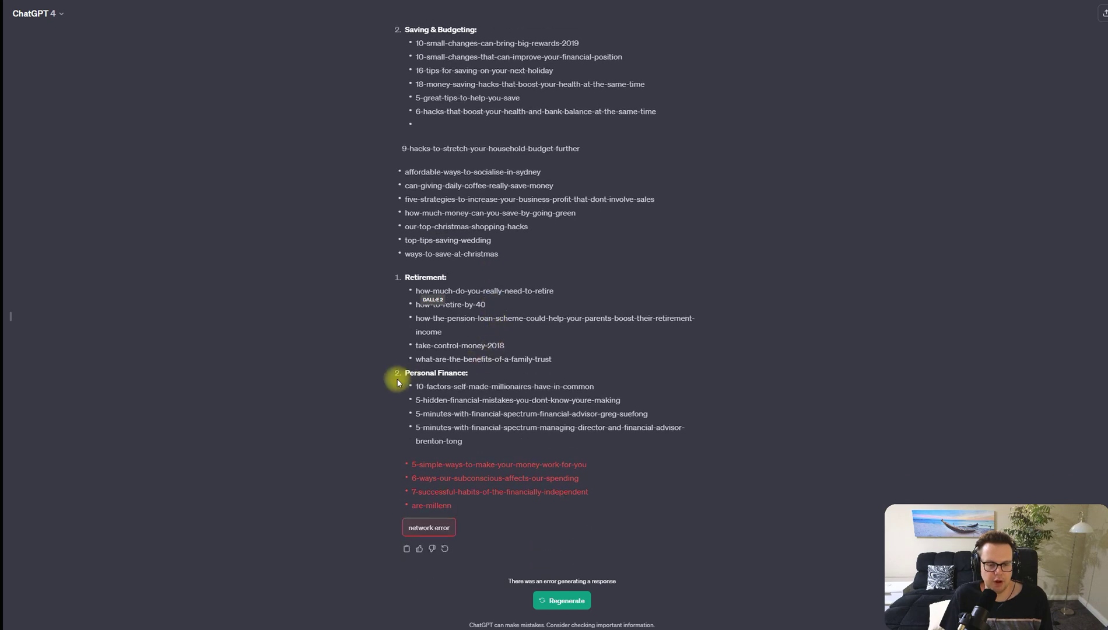
# Step: Select the Personal Finance section, then the whole grouped reply from Financial Planning down
pyautogui.moveTo(400, 372); pyautogui.dragTo(501, 432)
pyautogui.scroll(20, 525, 433)
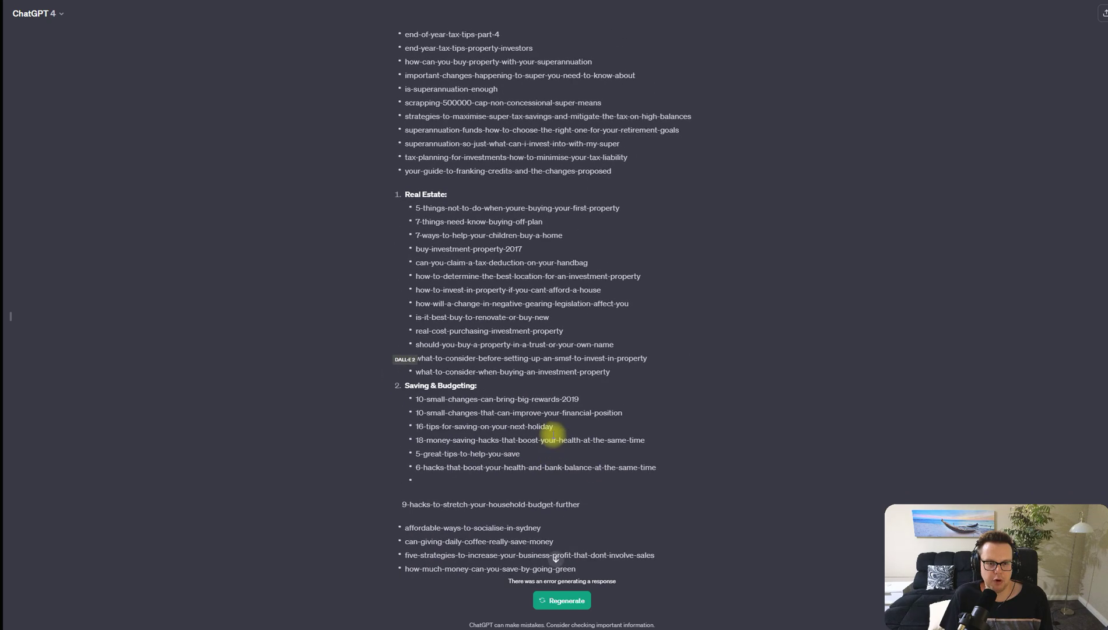
pyautogui.scroll(2, 553, 402)
pyautogui.scroll(-5, 536, 320)
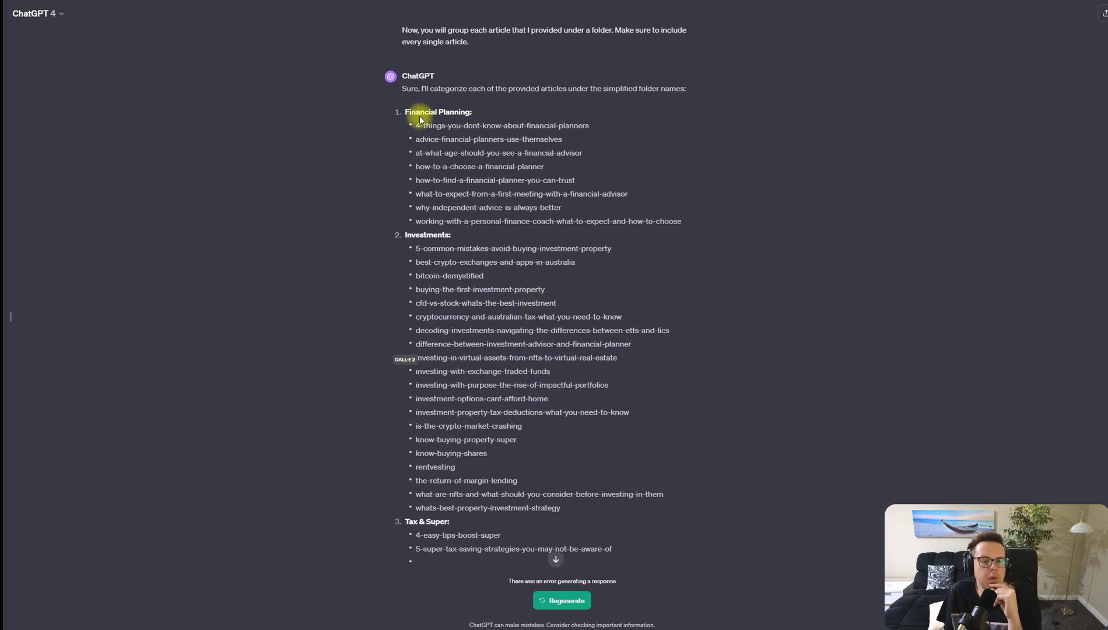
pyautogui.moveTo(398, 110); pyautogui.dragTo(572, 366)
pyautogui.scroll(-20, 573, 194)
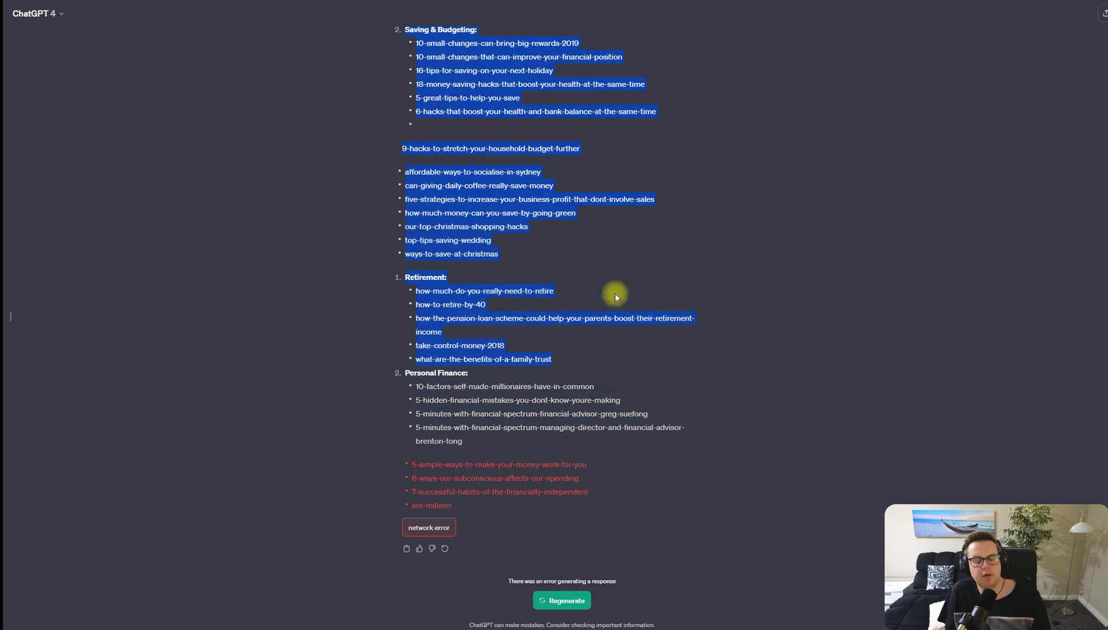
pyautogui.scroll(20, 671, 290)
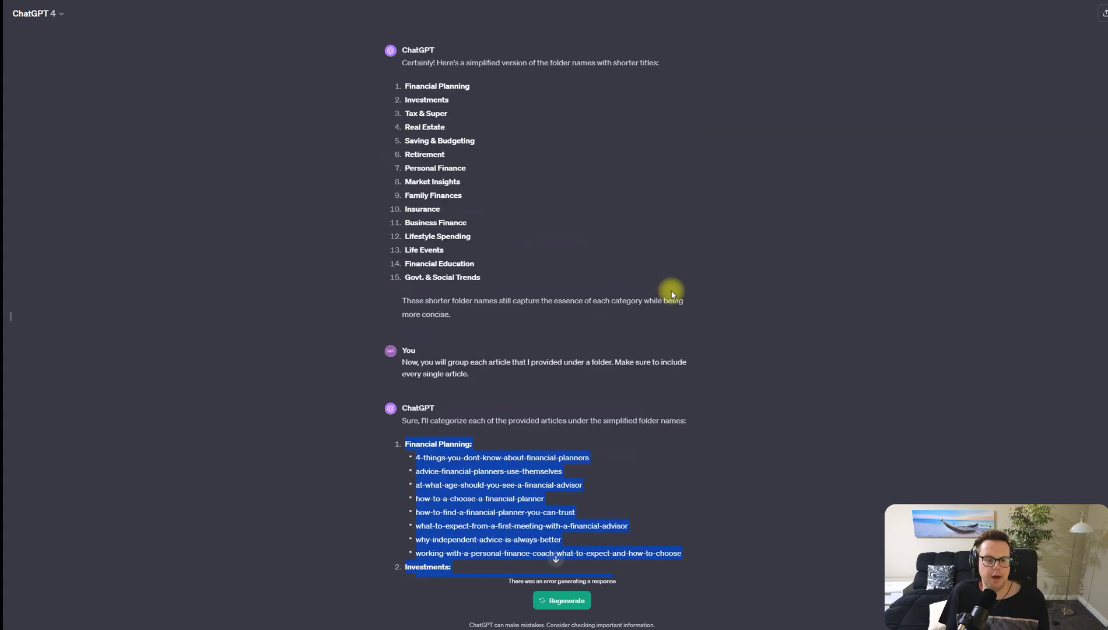
pyautogui.scroll(20, 631, 299)
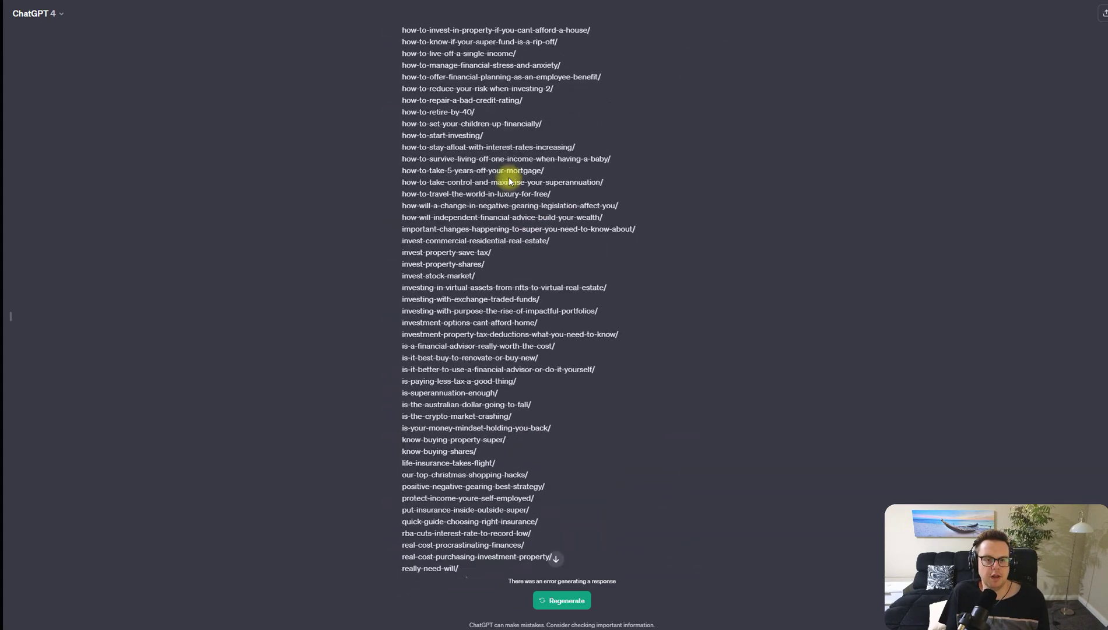
pyautogui.scroll(4, 509, 182)
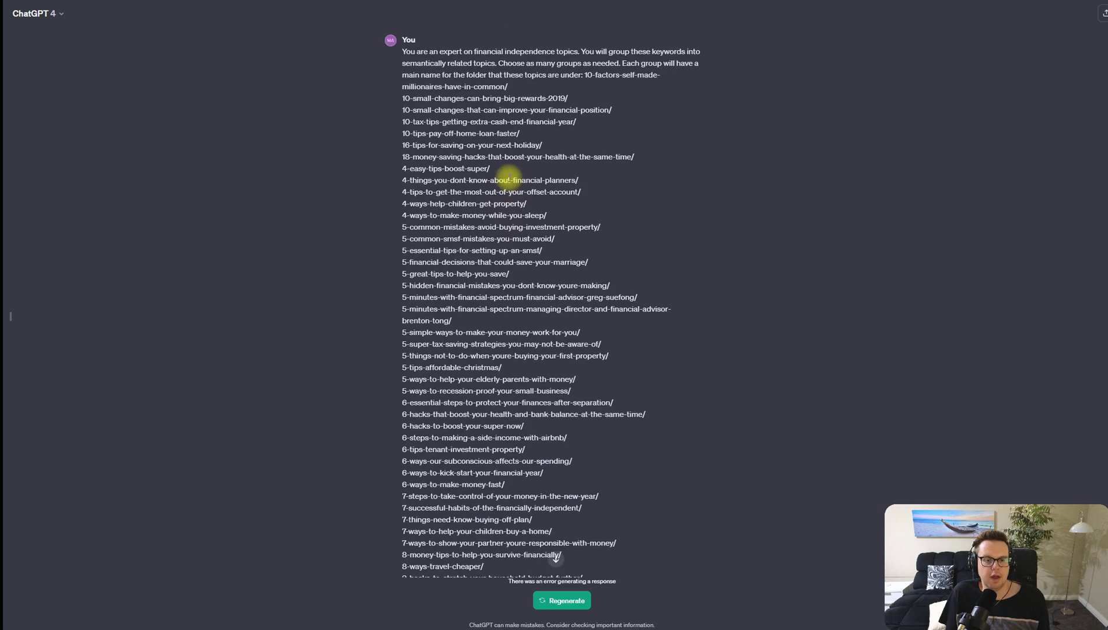
pyautogui.scroll(-20, 527, 219)
pyautogui.moveTo(498, 186); pyautogui.dragTo(522, 235)
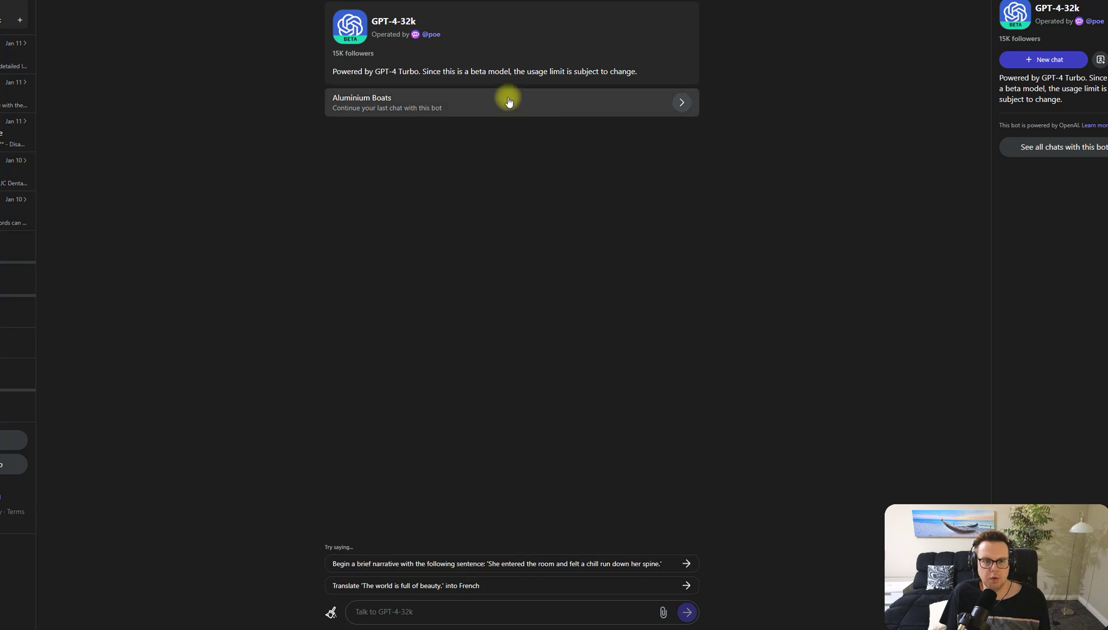
# Step: Confirm the GPT-4-32k bot name and paste the slug lines into Poe's message box
pyautogui.click(448, 17)
pyautogui.moveTo(429, 19); pyautogui.dragTo(353, 26)
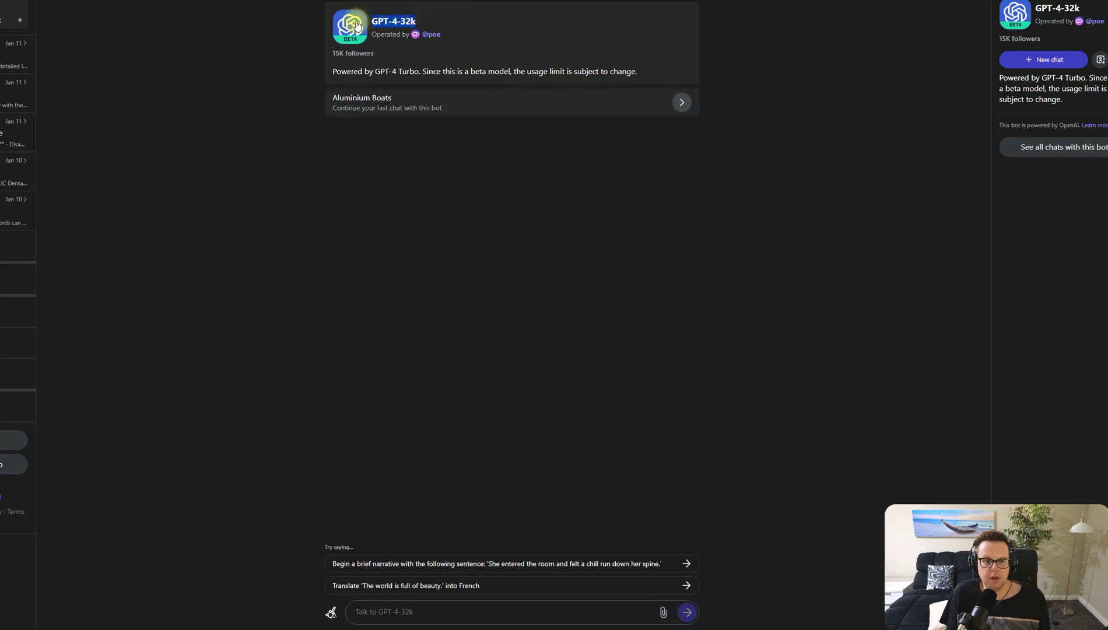
pyautogui.click(245, 126)
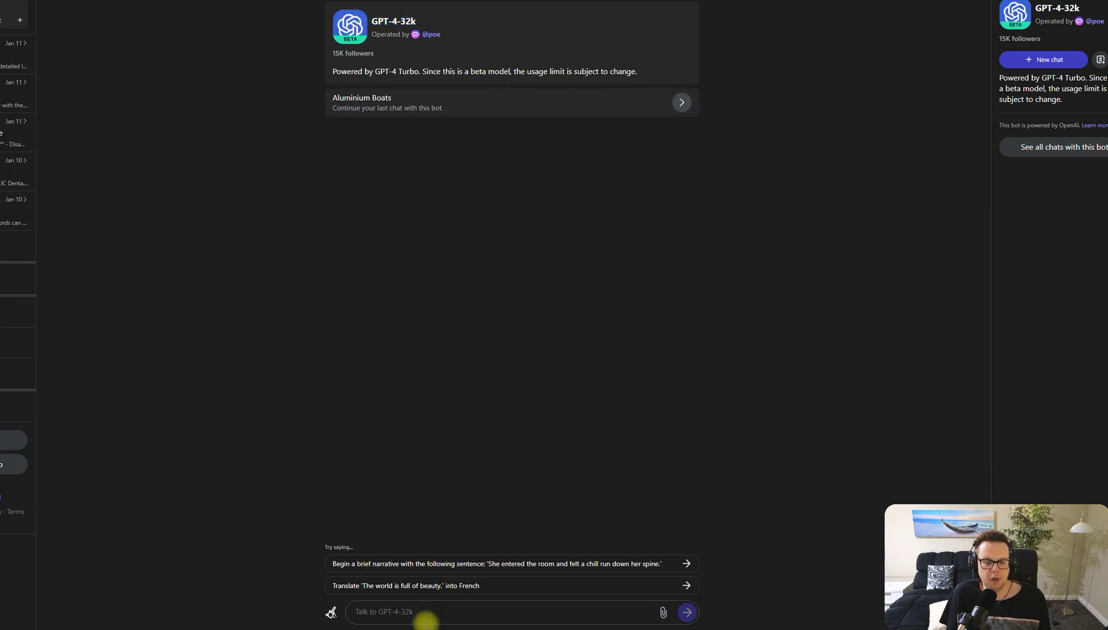
pyautogui.click(426, 613)
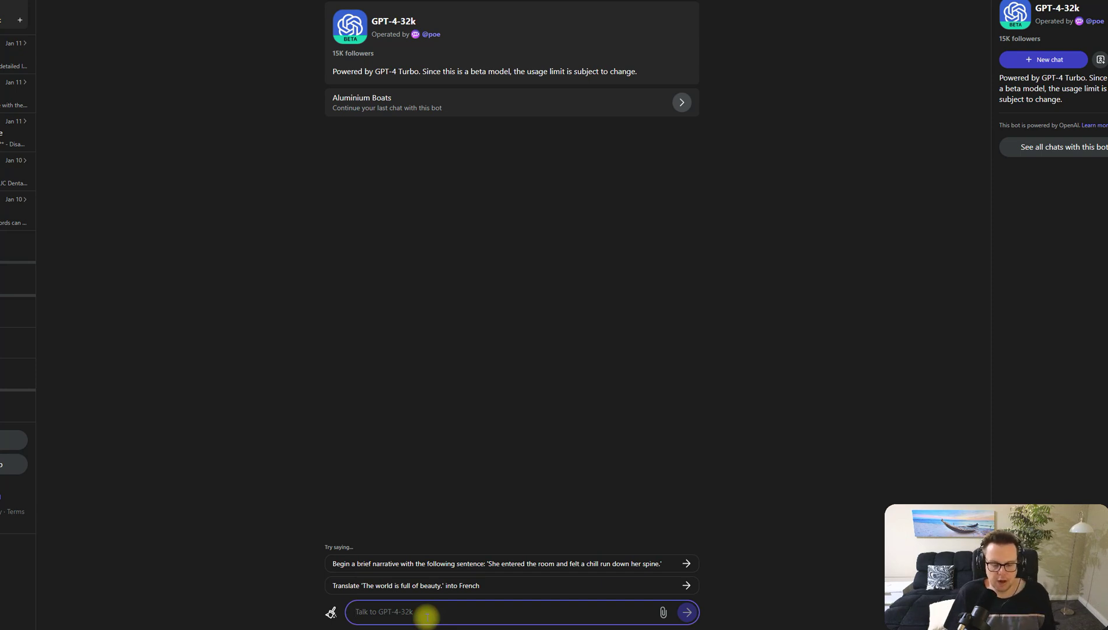
pyautogui.write('how-much-do-you-really-need-to-retire how-to-retire-by-40 how-the-pension-loan-scheme-could-help-your-parents-boost-their-retirement-income take-control-money-2018 what-are-the-benefits-of-a-family-trust')
# Step: Replace the message box contents with the grouped Financial Planning list, caret at its start
pyautogui.moveTo(507, 610); pyautogui.dragTo(283, 473)
pyautogui.click(532, 614)
pyautogui.hotkey('ctrl', 'a')
pyautogui.hotkey('ctrl', 'v')
pyautogui.hotkey('ctrl', 'a')
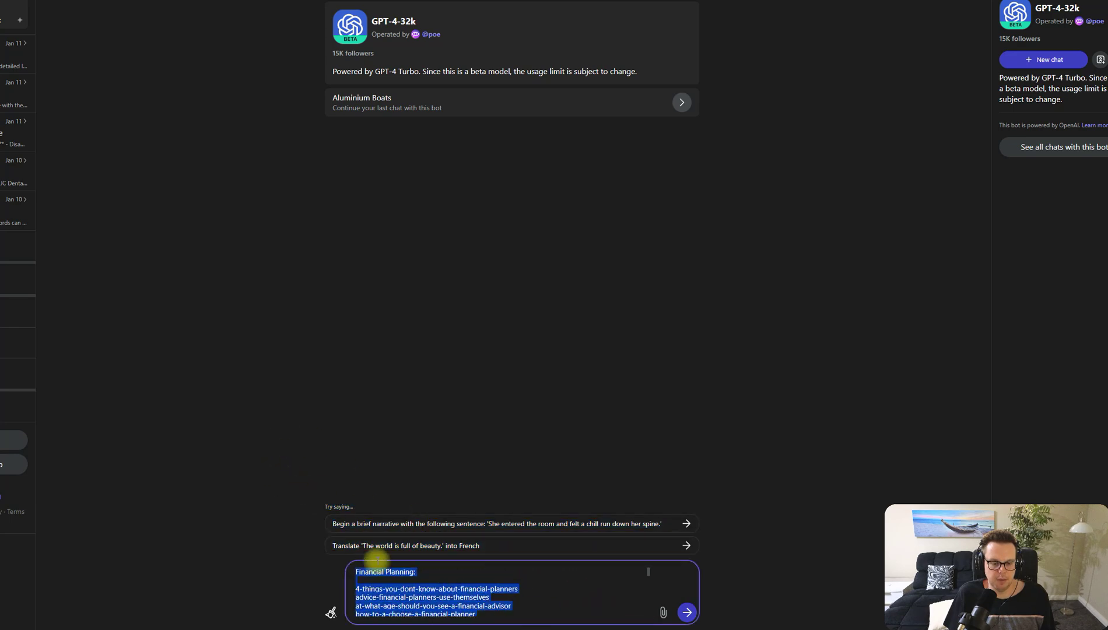
pyautogui.click(416, 570)
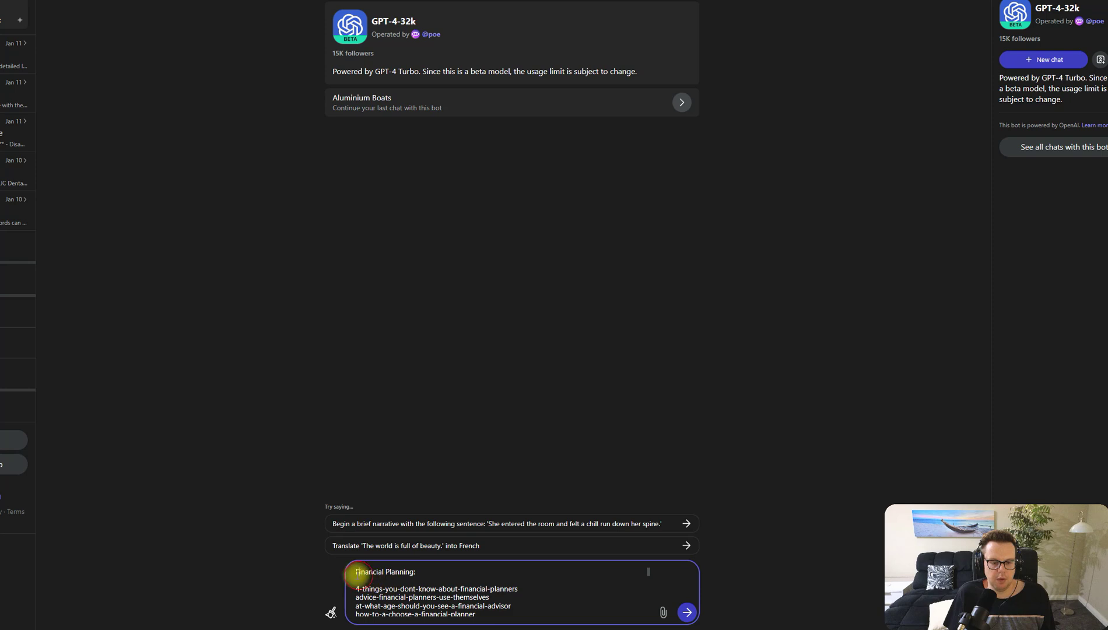
pyautogui.click(358, 573)
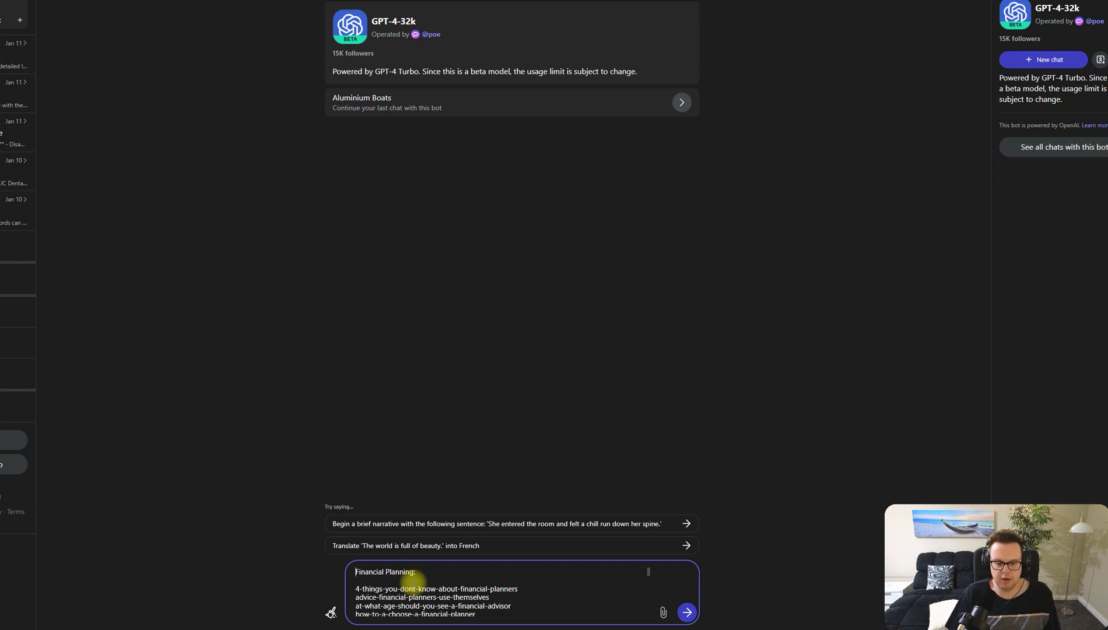
# Step: Start the prompt with 'Please pleas' and review the topic list in it
pyautogui.write('Please please')
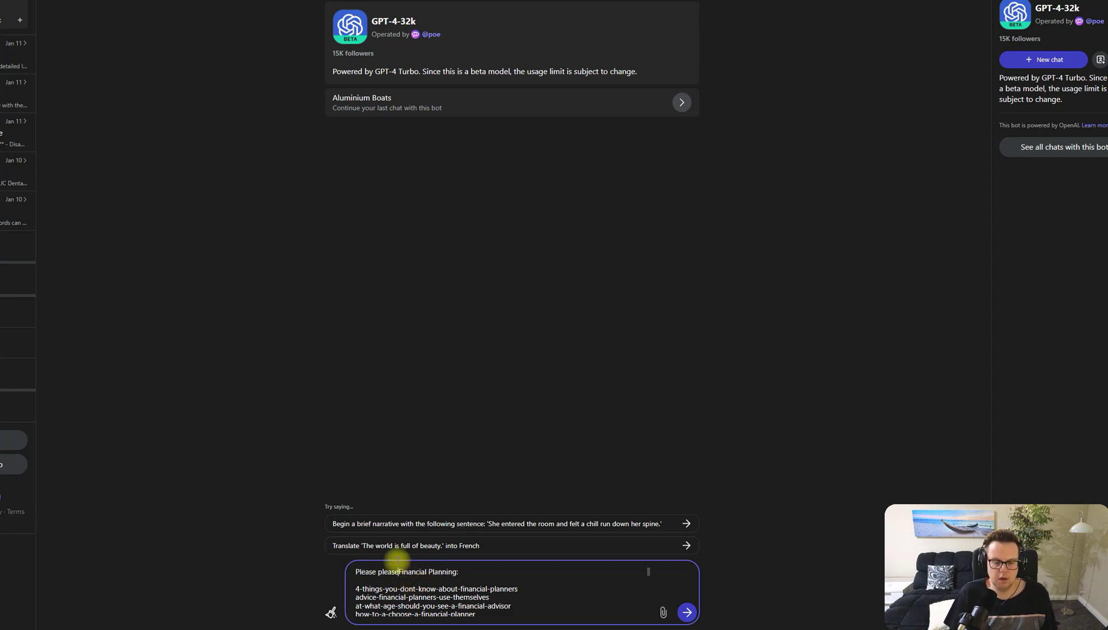
pyautogui.hotkey('ctrl', 'End')
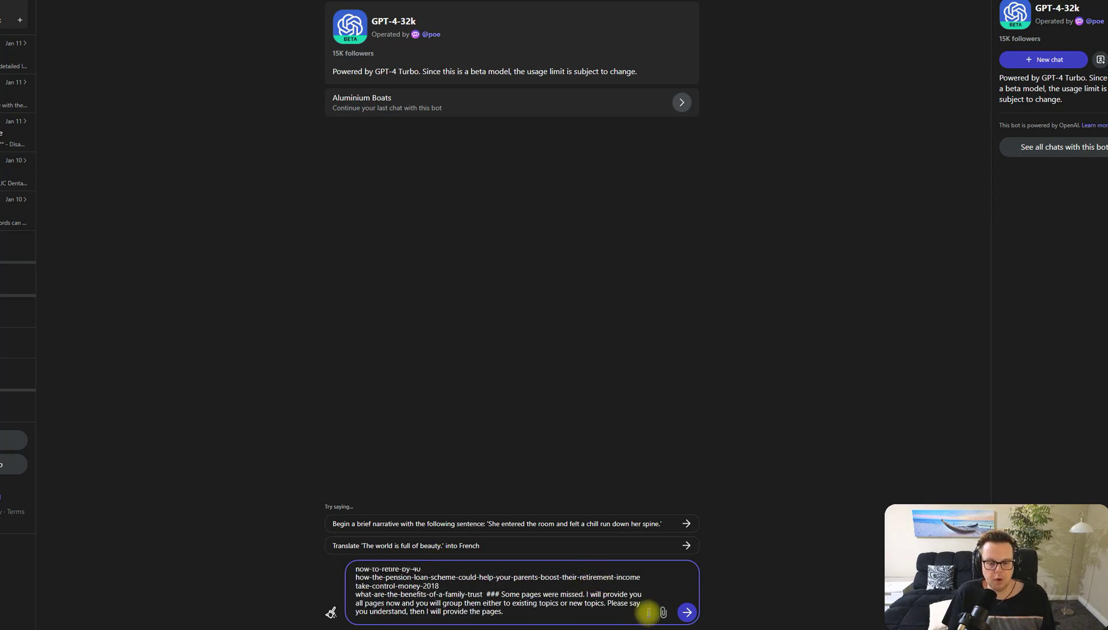
pyautogui.moveTo(647, 612); pyautogui.dragTo(647, 506)
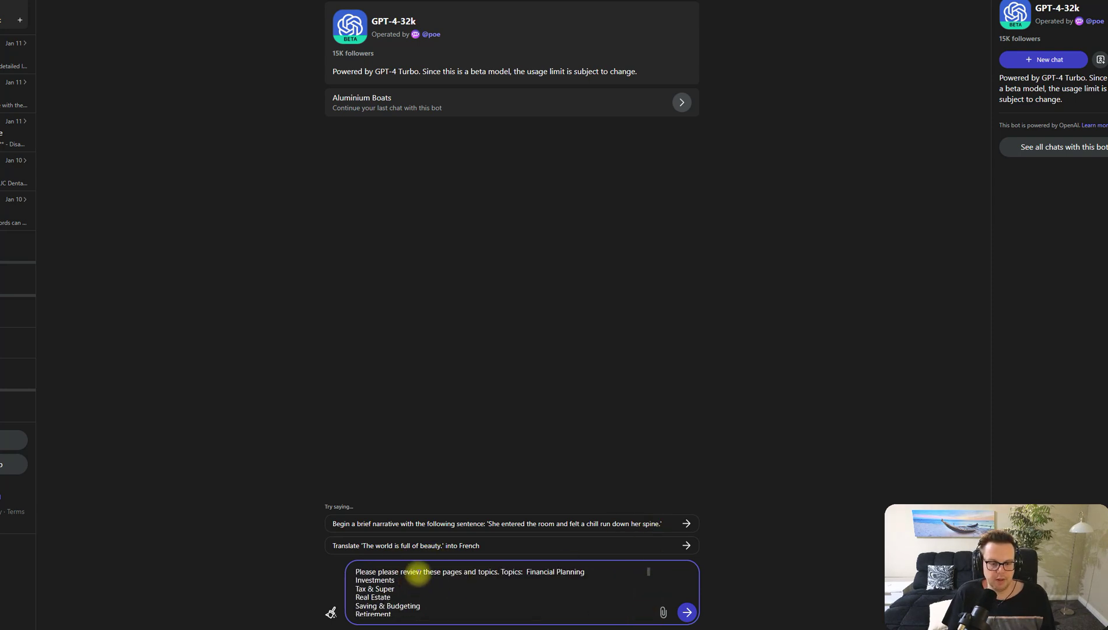
pyautogui.moveTo(383, 570); pyautogui.dragTo(492, 605)
pyautogui.click(526, 571)
pyautogui.click(492, 606)
pyautogui.scroll(-1, 491, 602)
pyautogui.scroll(-5, 492, 601)
pyautogui.scroll(2, 487, 598)
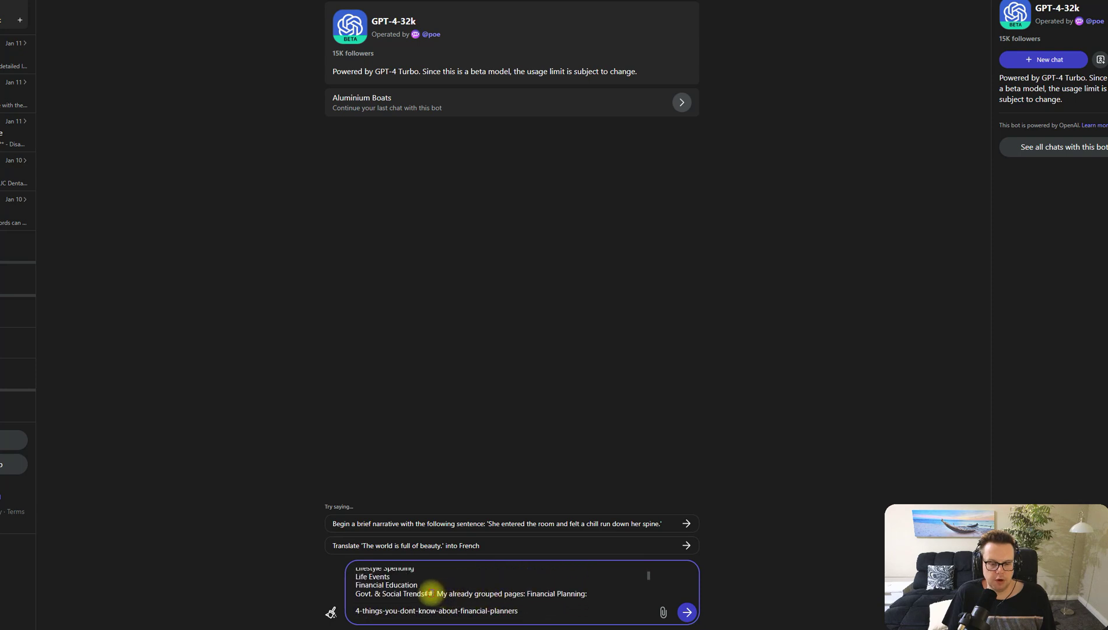
# Step: Append the missed-pages note to the prompt and delete the word 'now' from it
pyautogui.moveTo(432, 593); pyautogui.dragTo(583, 598)
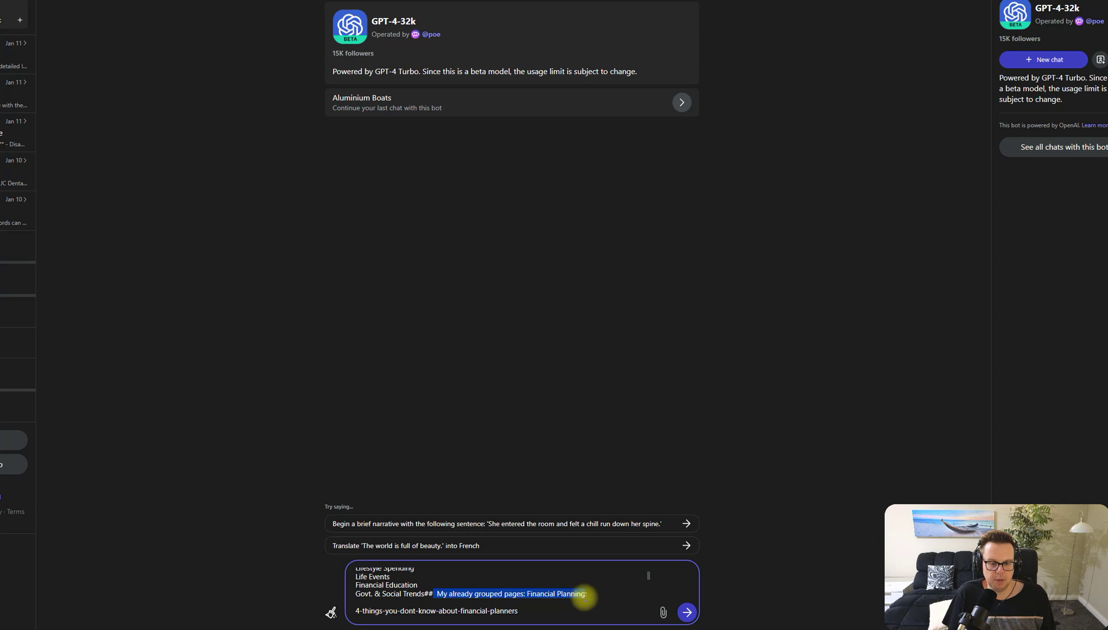
pyautogui.click(585, 598)
pyautogui.hotkey('ctrl', 'End')
pyautogui.write('### Some pages were missed. I will provide you all pages now and you will group them either to existing topics or new topics. Please say you understand, then I will provide the pages.')
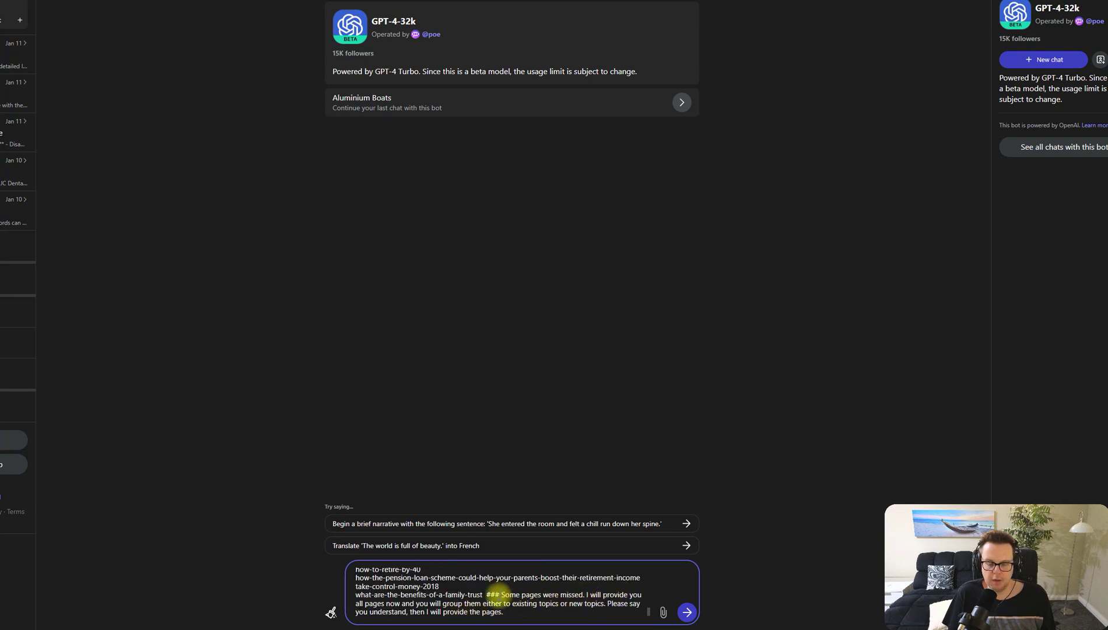
pyautogui.moveTo(486, 594); pyautogui.dragTo(590, 612)
pyautogui.click(591, 612)
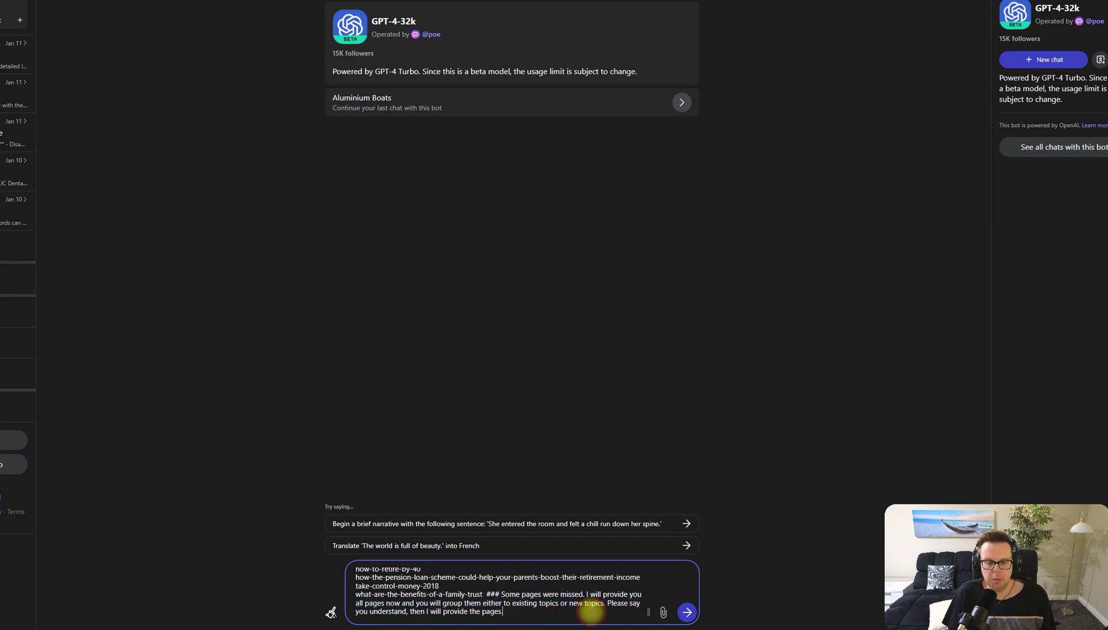
pyautogui.doubleClick(394, 603)
pyautogui.press('BackSpace')
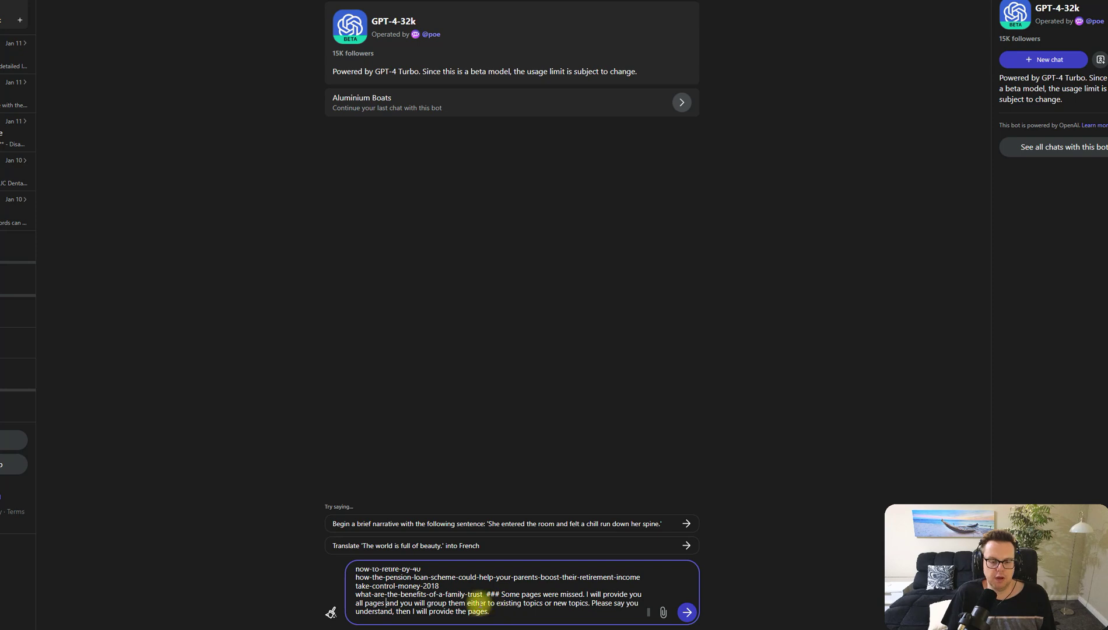
pyautogui.moveTo(471, 603); pyautogui.dragTo(607, 611)
pyautogui.click(565, 613)
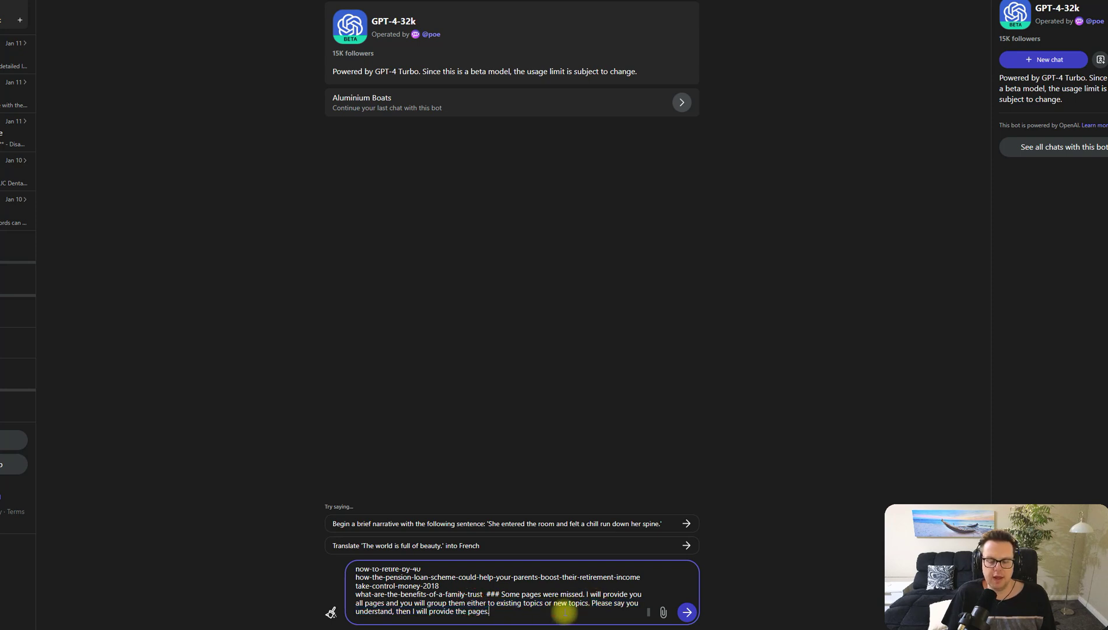
# Step: Send the review prompt to GPT-4-32k and read its reply
pyautogui.click(686, 612)
pyautogui.scroll(5, 616, 464)
pyautogui.scroll(-10, 617, 444)
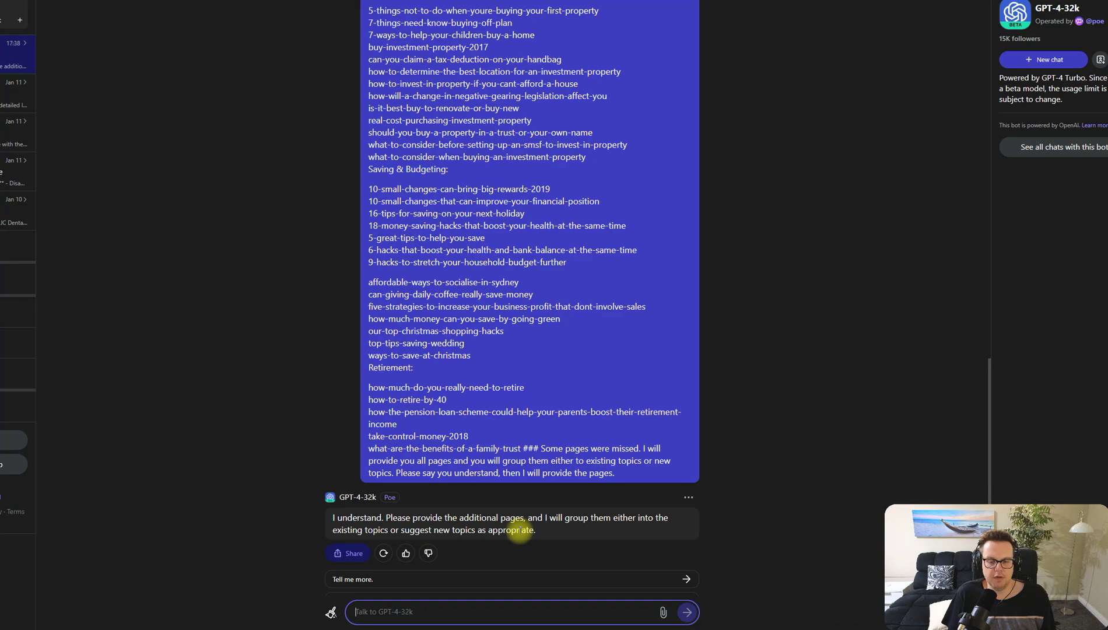
# Step: In ChatGPT, select the full slug list from the original grouping prompt
pyautogui.hotkey('alt', 'Tab')
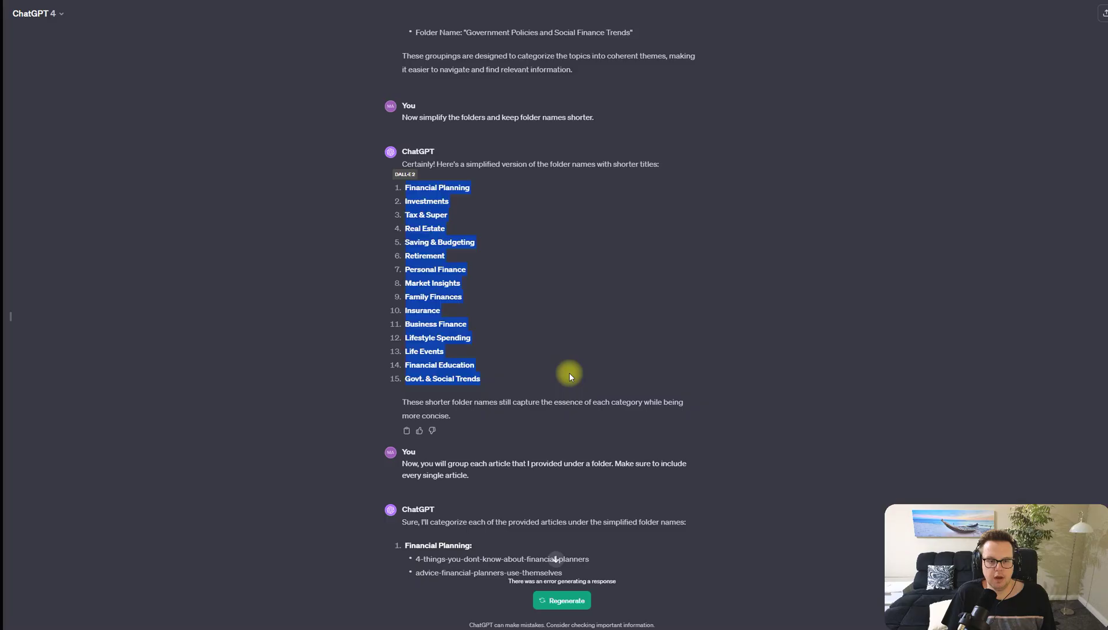
pyautogui.scroll(20, 591, 309)
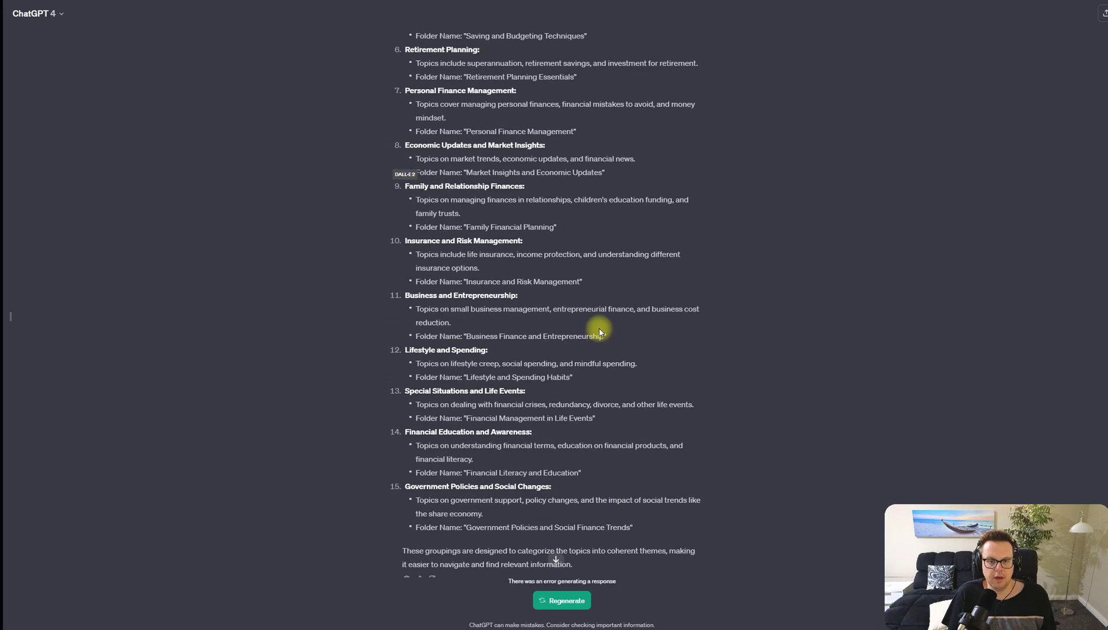
pyautogui.scroll(15, 604, 335)
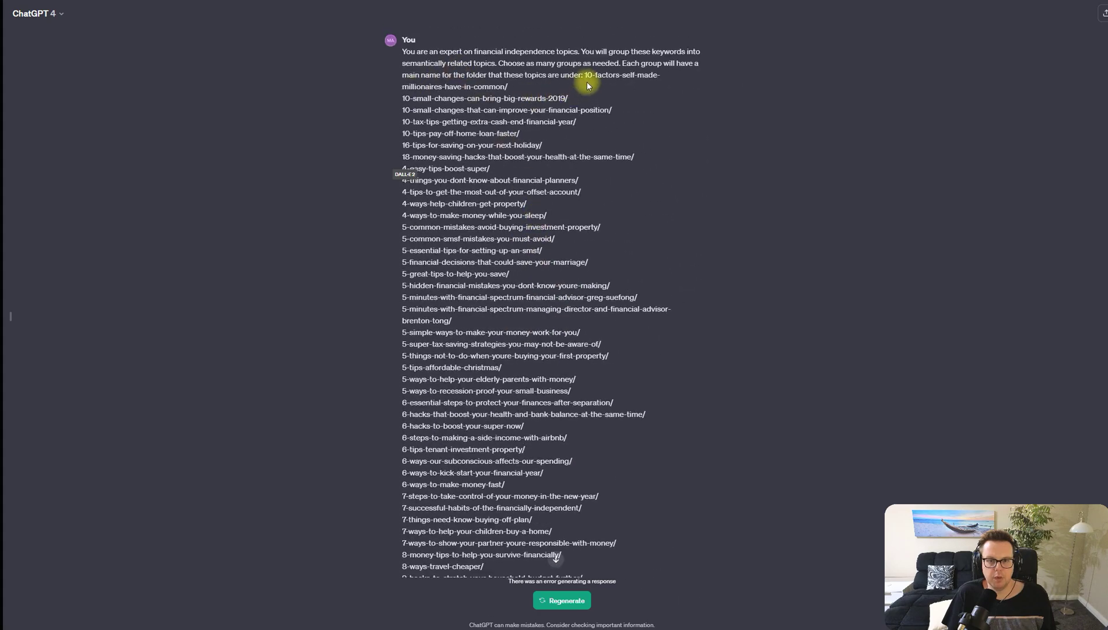
pyautogui.moveTo(584, 74); pyautogui.dragTo(554, 558)
pyautogui.click(555, 558)
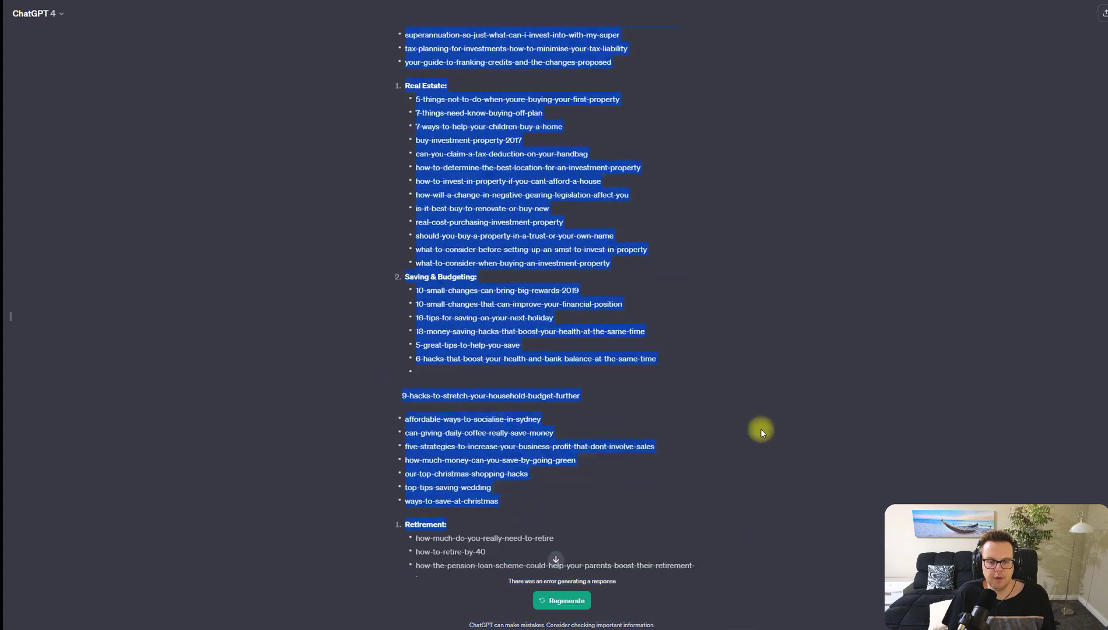
pyautogui.scroll(10, 716, 55)
pyautogui.scroll(20, 694, 41)
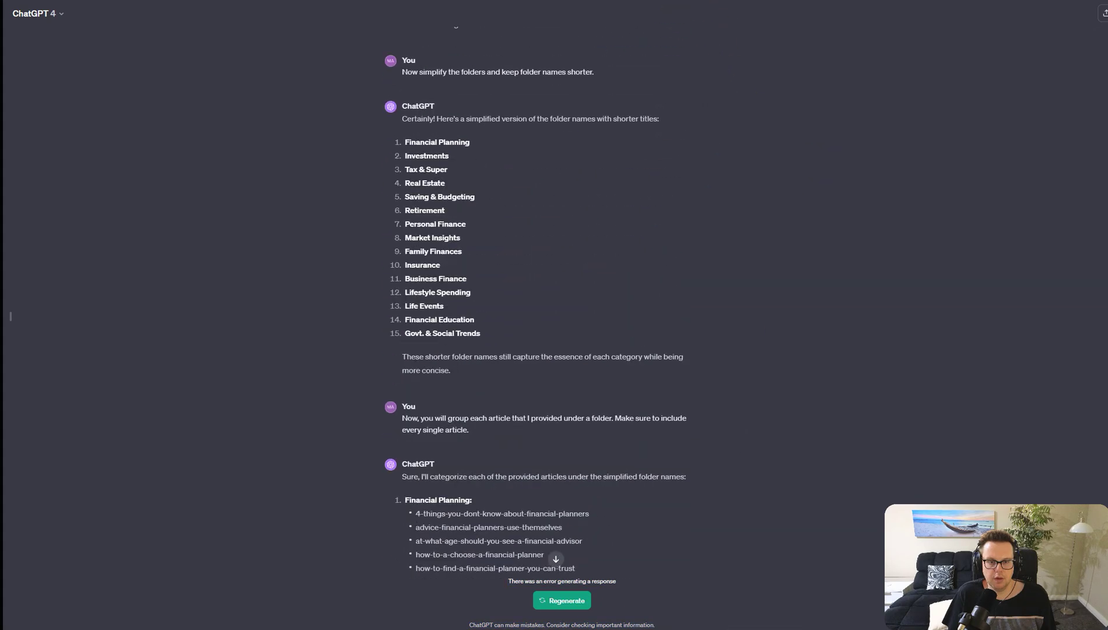
pyautogui.scroll(15, 663, 40)
pyautogui.moveTo(663, 40); pyautogui.dragTo(674, 382)
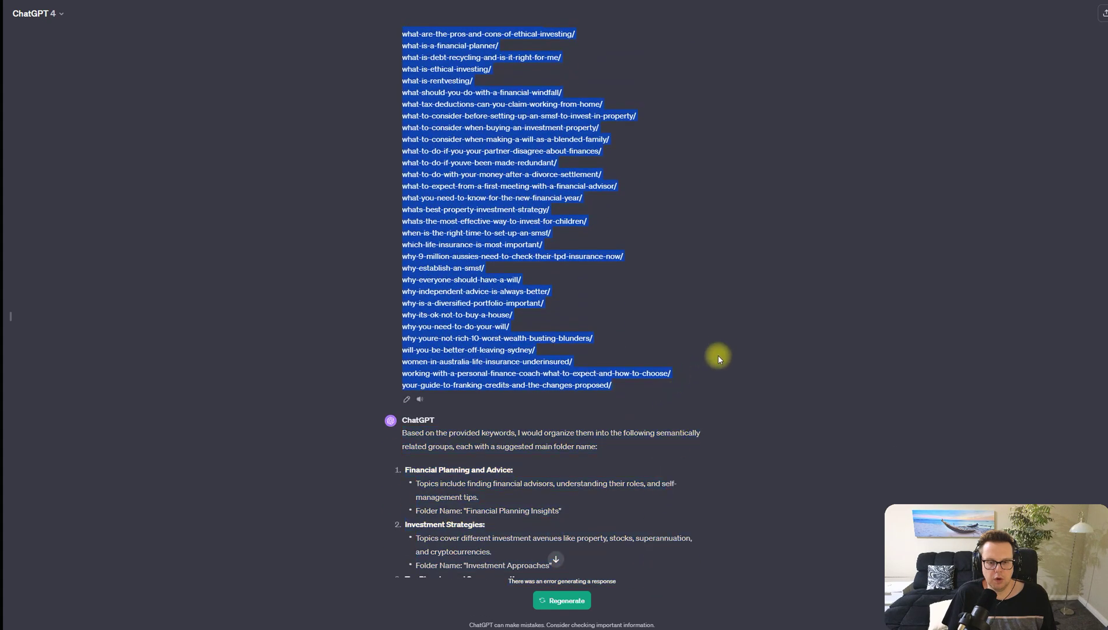
# Step: Send GPT-4-32k 'Here are the pages for you to group:' followed by the pasted slug list
pyautogui.hotkey('alt', 'Tab')
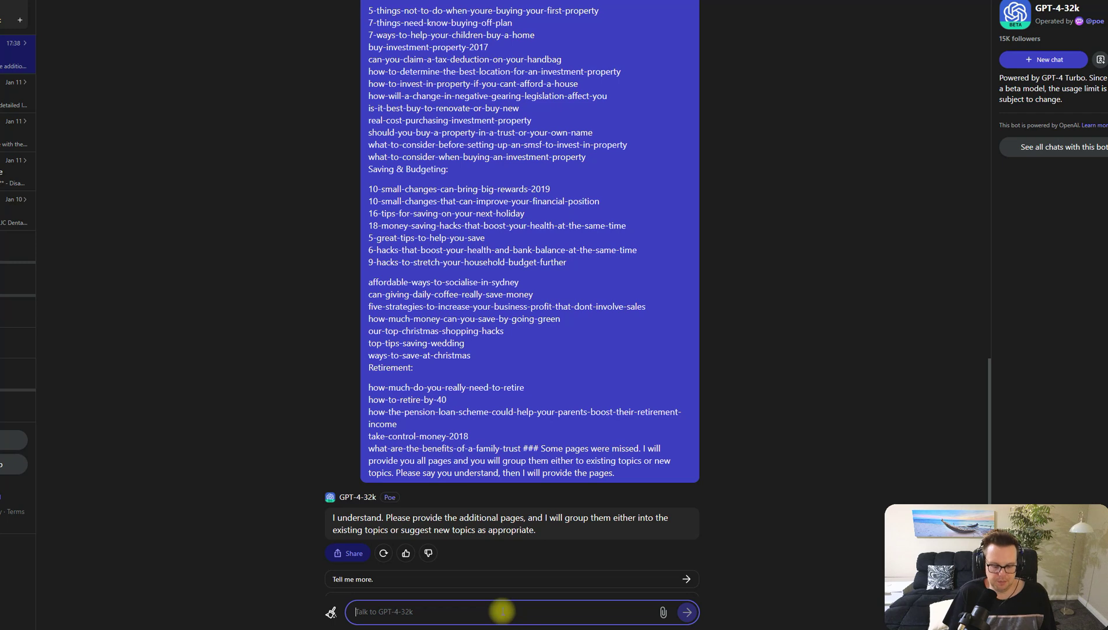
pyautogui.write('Here are the pages for you to group')
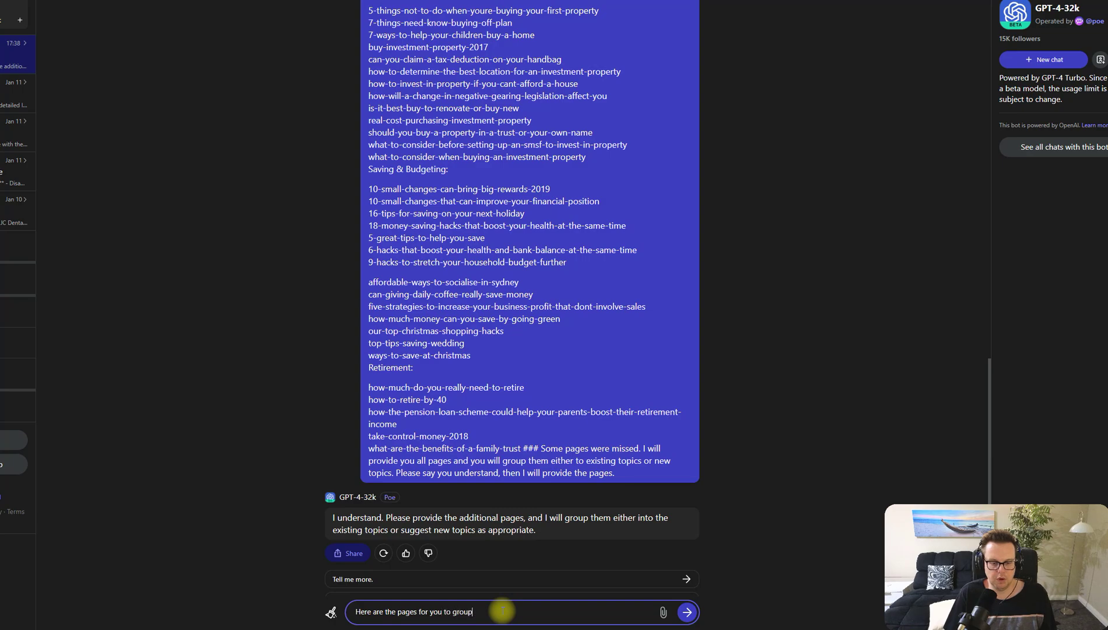
pyautogui.write(':')
pyautogui.hotkey('ctrl', 'v')
pyautogui.press('Return')
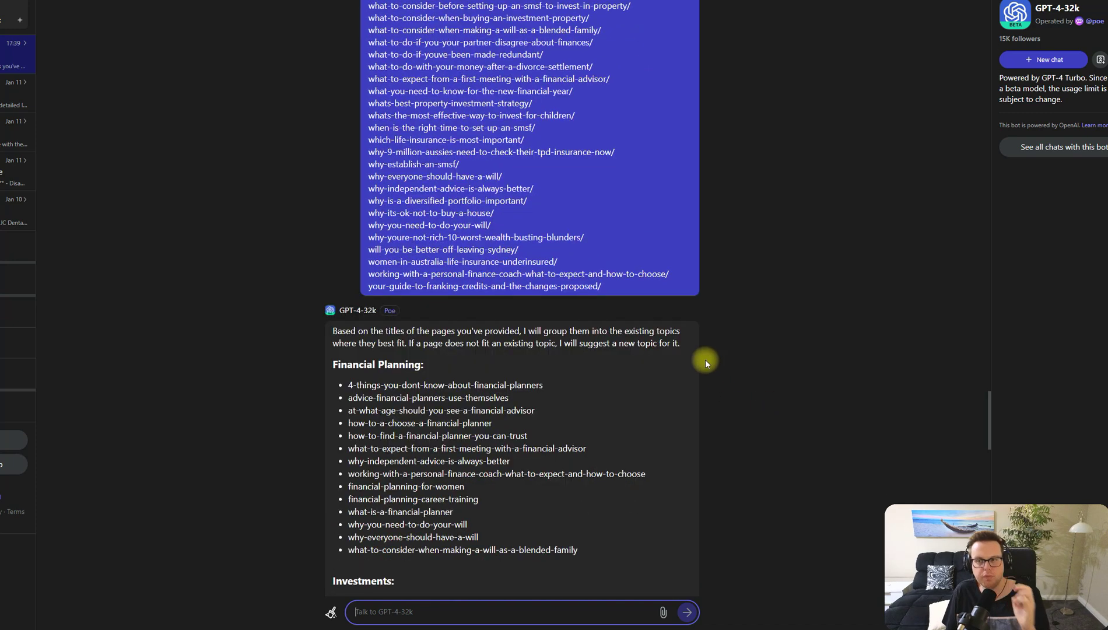
# Step: Scroll through GPT-4-32k's grouping reply and check its last lines
pyautogui.scroll(-3, 590, 377)
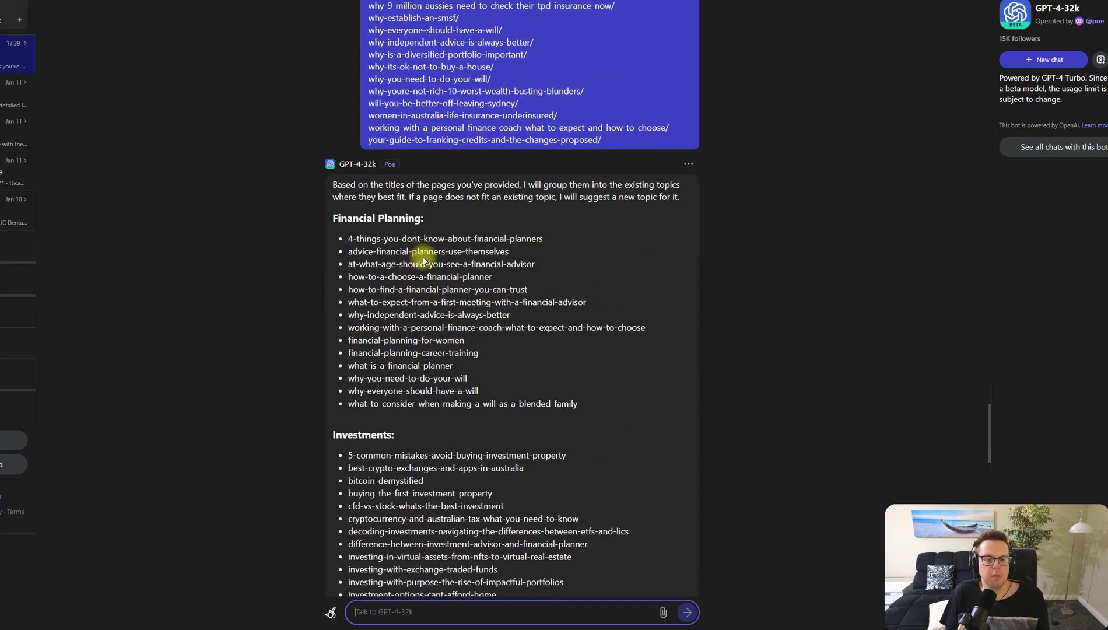
pyautogui.scroll(-15, 481, 356)
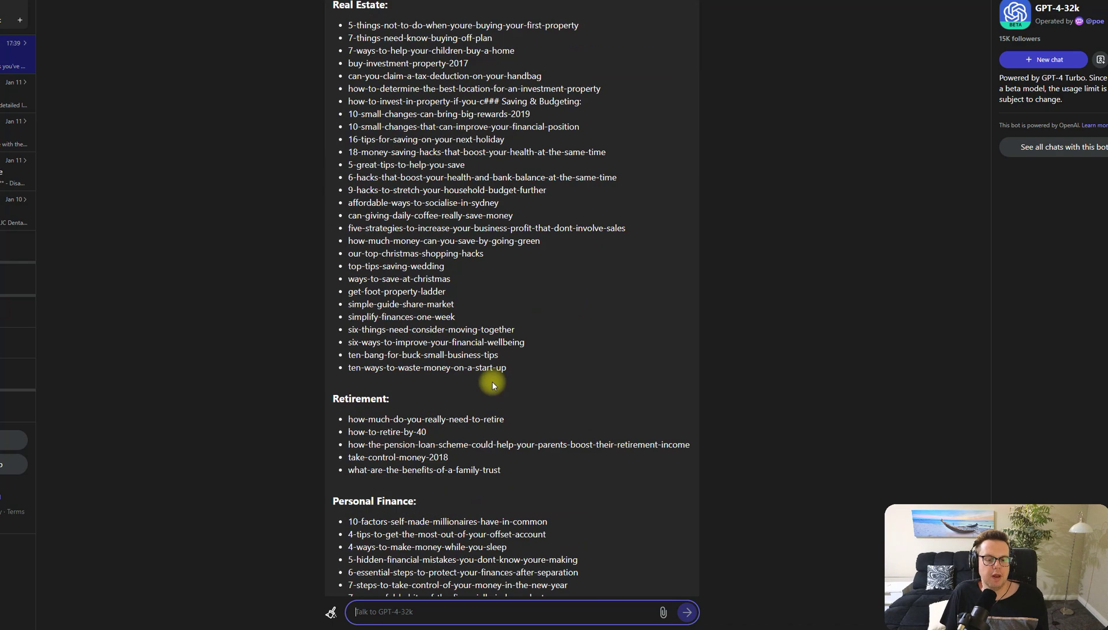
pyautogui.scroll(-7, 493, 385)
pyautogui.moveTo(541, 570); pyautogui.dragTo(487, 517)
pyautogui.click(516, 506)
pyautogui.scroll(20, 564, 487)
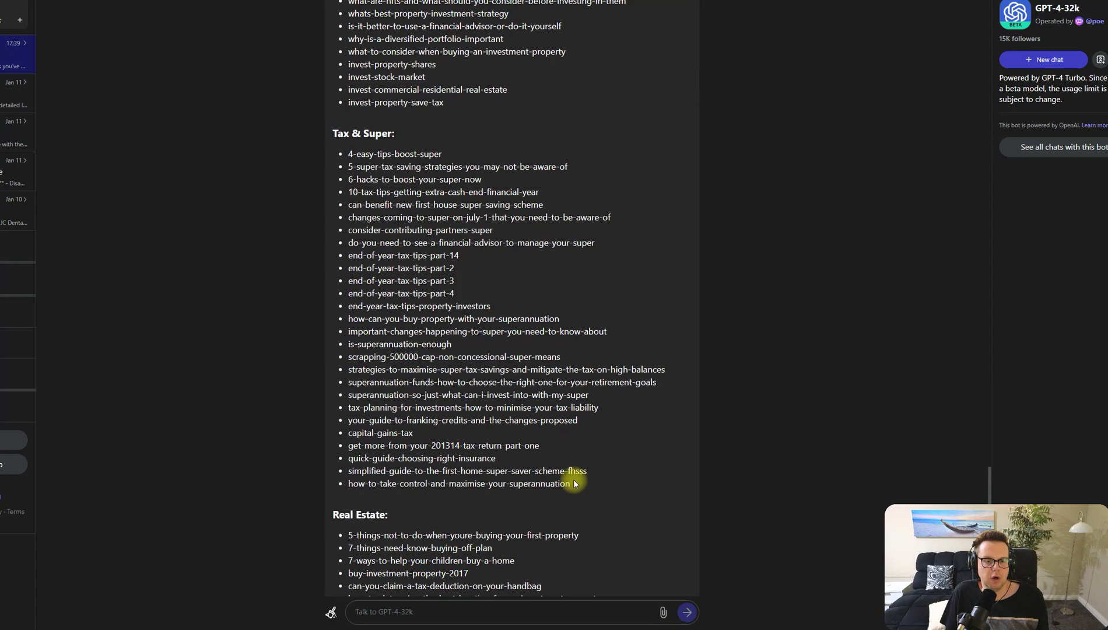
pyautogui.scroll(10, 574, 482)
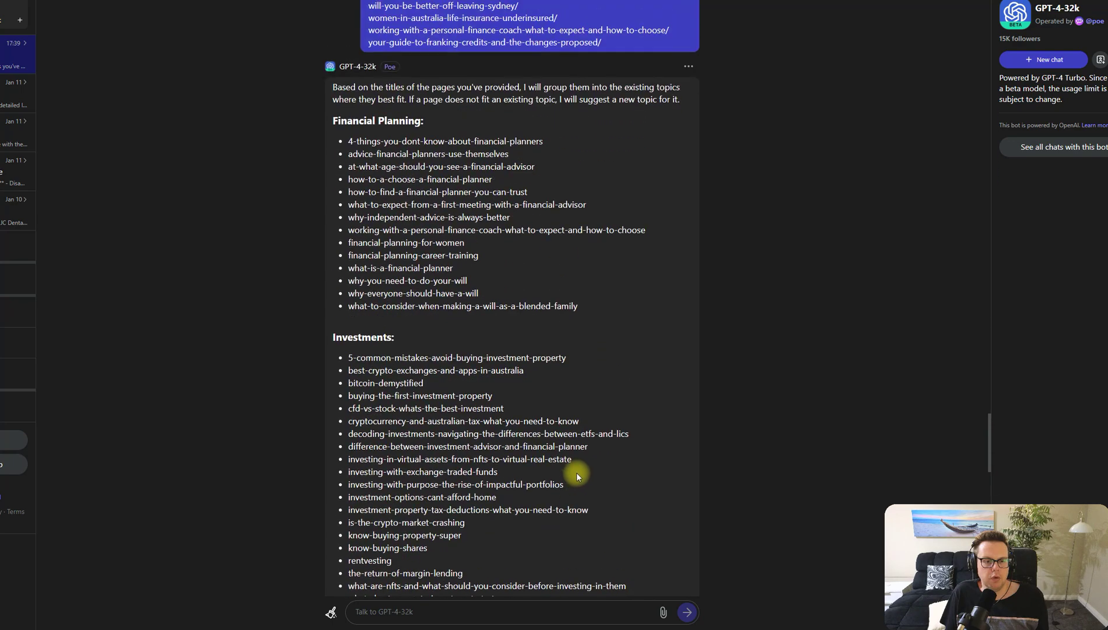
pyautogui.scroll(3, 577, 475)
pyautogui.scroll(-4, 469, 345)
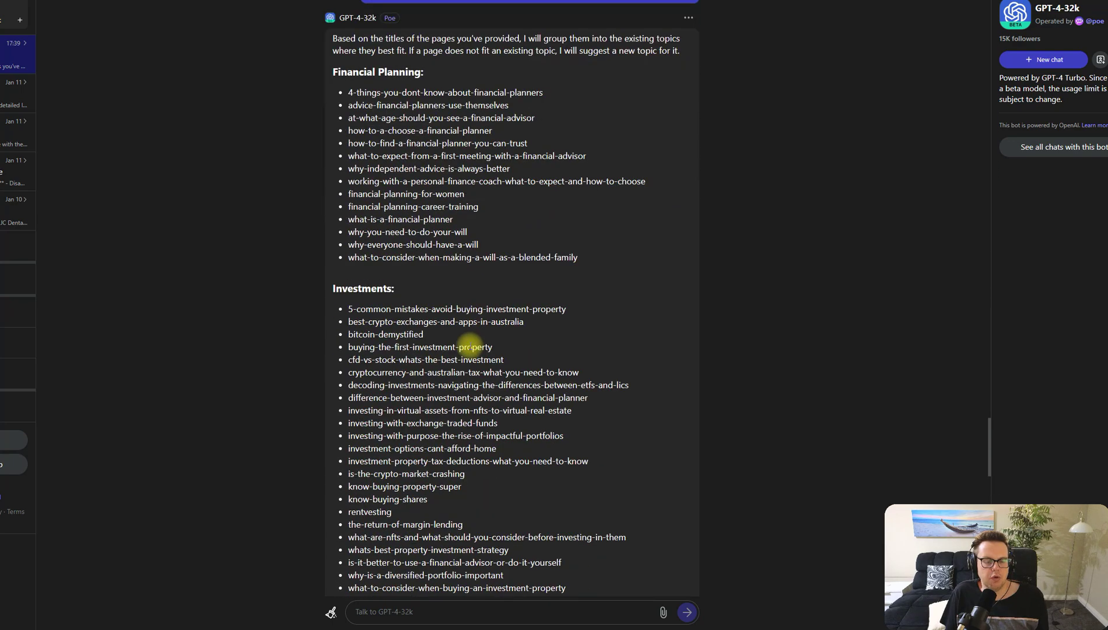
# Step: Highlight the Investments and Financial Planning headings and the-return-of-margin-lending slug
pyautogui.click(331, 290)
pyautogui.moveTo(331, 291); pyautogui.dragTo(515, 407)
pyautogui.click(515, 406)
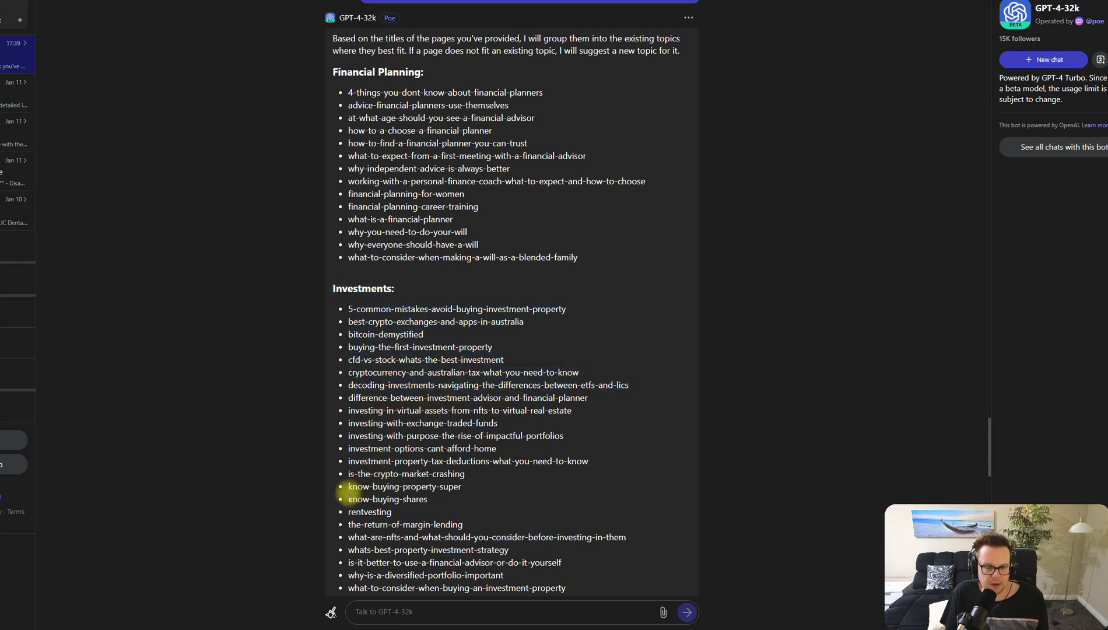
pyautogui.click(348, 475)
pyautogui.moveTo(348, 524); pyautogui.dragTo(427, 523)
pyautogui.click(434, 523)
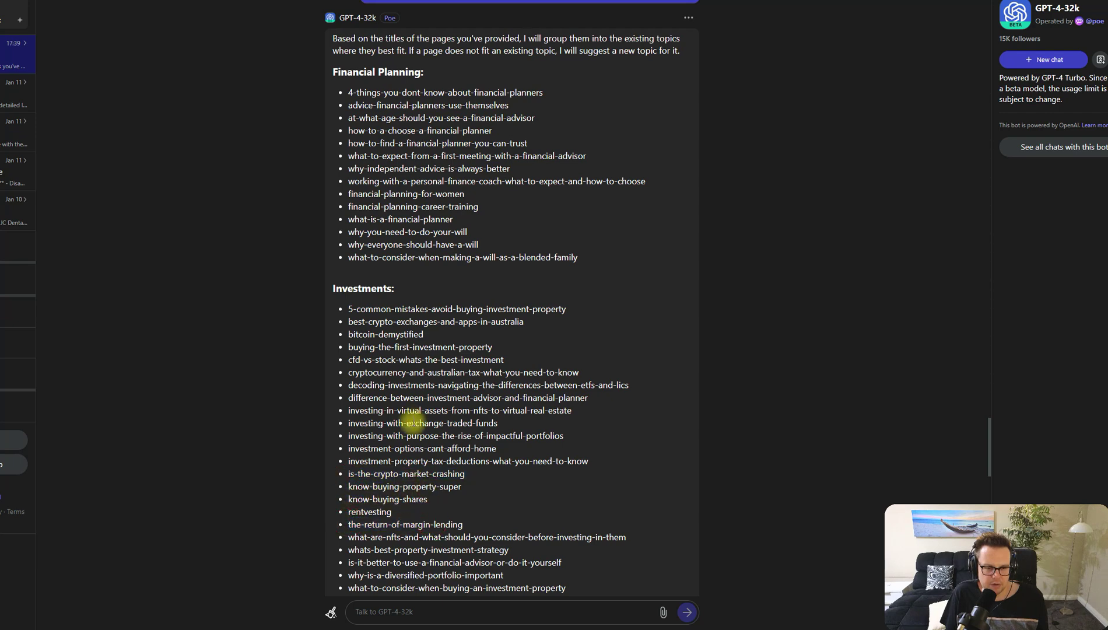
pyautogui.moveTo(323, 74); pyautogui.dragTo(366, 67)
pyautogui.moveTo(327, 288); pyautogui.dragTo(433, 294)
pyautogui.click(432, 294)
pyautogui.scroll(-1, 433, 296)
# Step: Highlight the /crypto/ subfolder heading in GPT-4-32k's subfolder breakdown
pyautogui.scroll(-3, 433, 296)
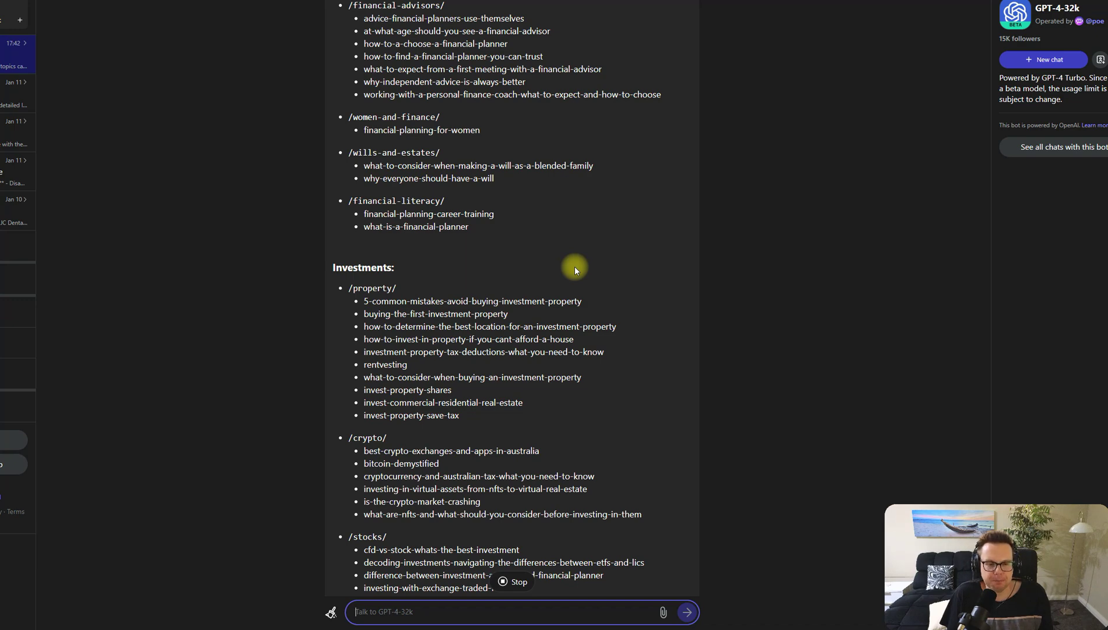
pyautogui.moveTo(347, 388); pyautogui.dragTo(393, 391)
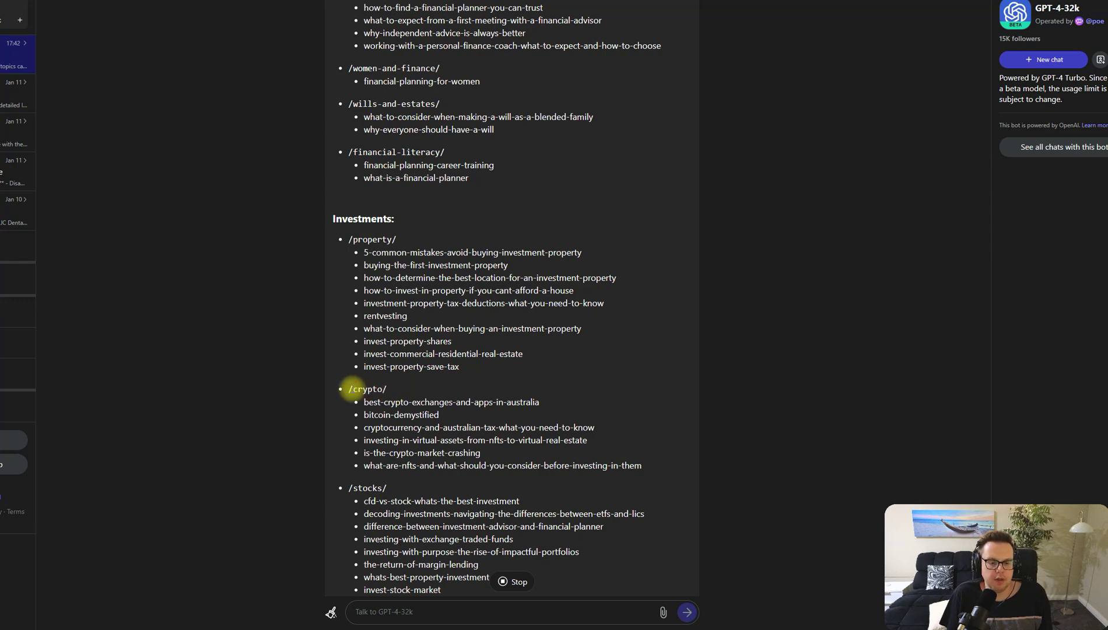
pyautogui.moveTo(352, 388); pyautogui.dragTo(384, 389)
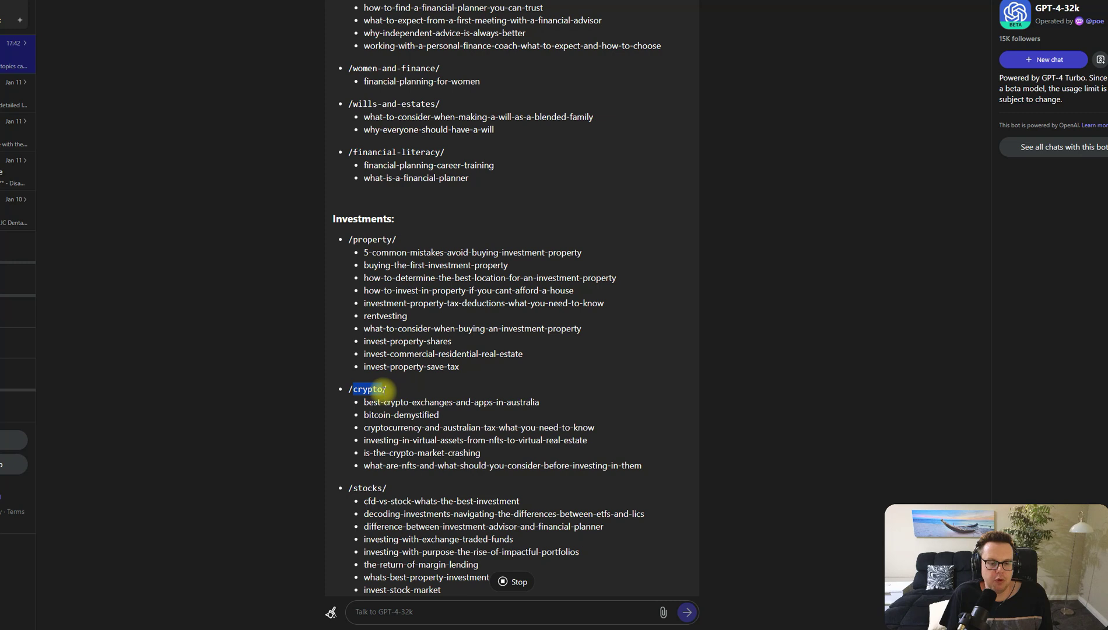
pyautogui.moveTo(348, 388); pyautogui.dragTo(382, 390)
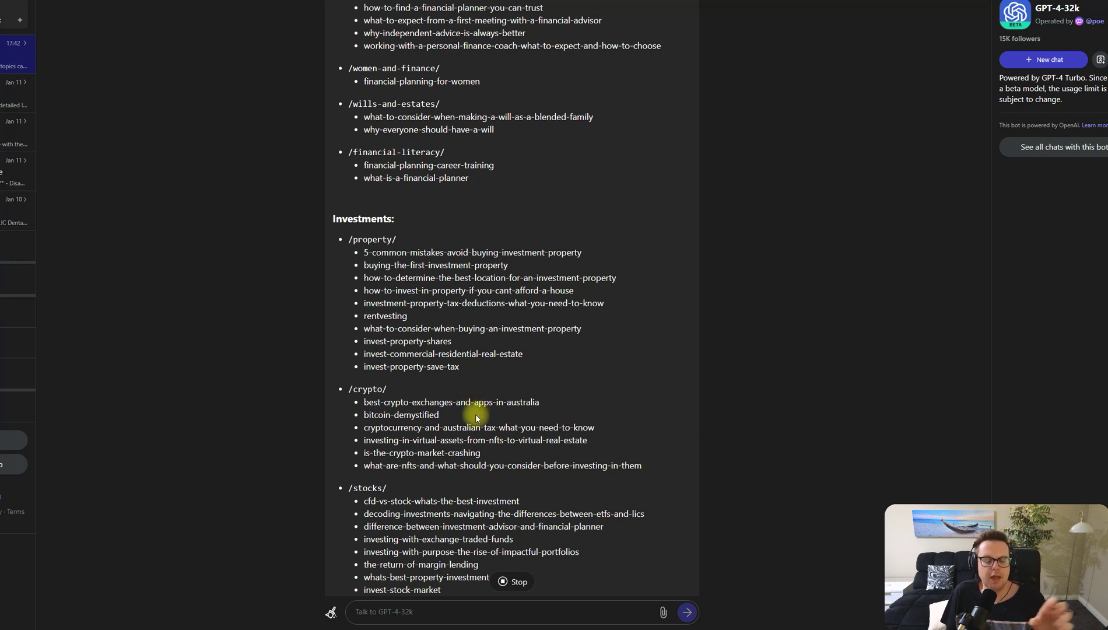
pyautogui.moveTo(349, 388); pyautogui.dragTo(498, 402)
# Step: Inspect the /crypto/ block, including its bitcoin-demystified and crypto-market-crashing slugs
pyautogui.moveTo(434, 415); pyautogui.dragTo(457, 452)
pyautogui.click(375, 426)
pyautogui.tripleClick(470, 453)
pyautogui.click(495, 457)
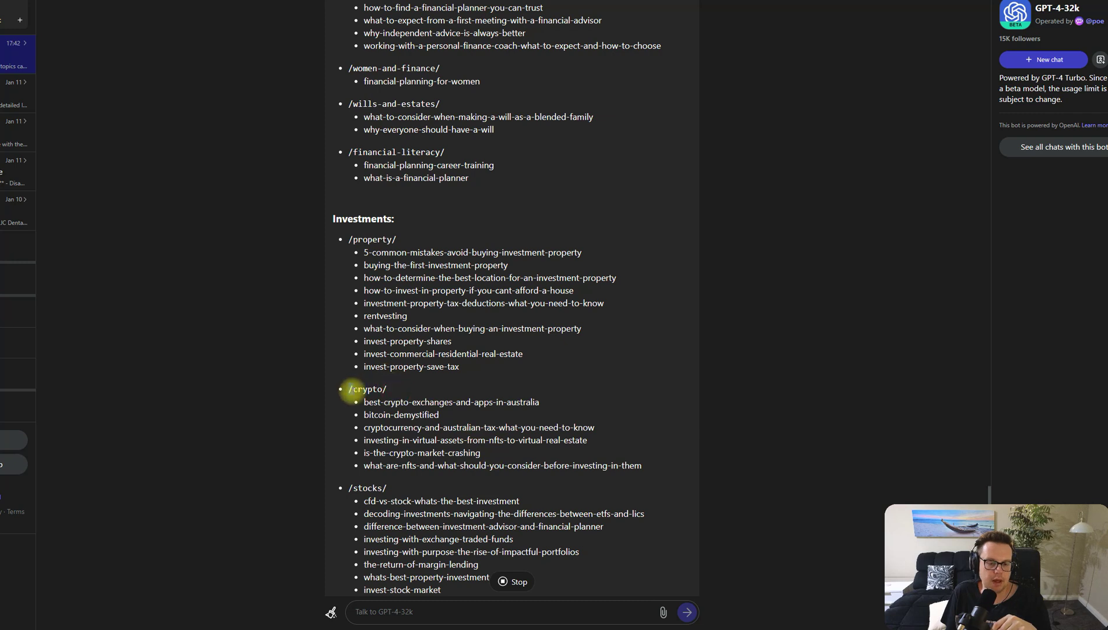
pyautogui.moveTo(349, 388); pyautogui.dragTo(386, 389)
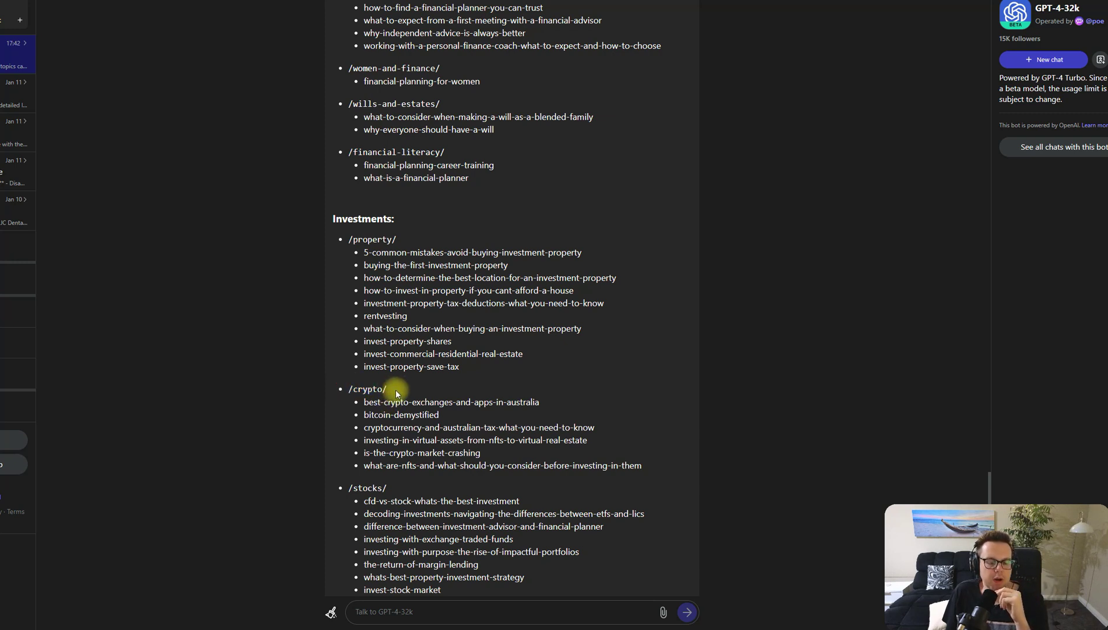
pyautogui.tripleClick(387, 390)
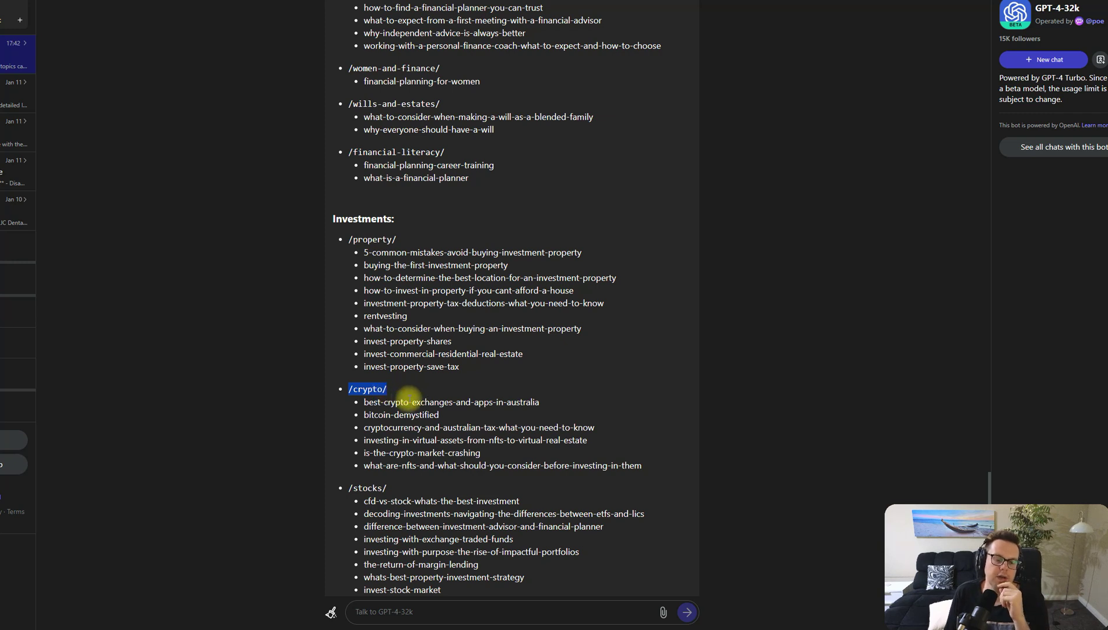
pyautogui.click(375, 405)
pyautogui.moveTo(352, 390); pyautogui.dragTo(638, 465)
pyautogui.click(652, 470)
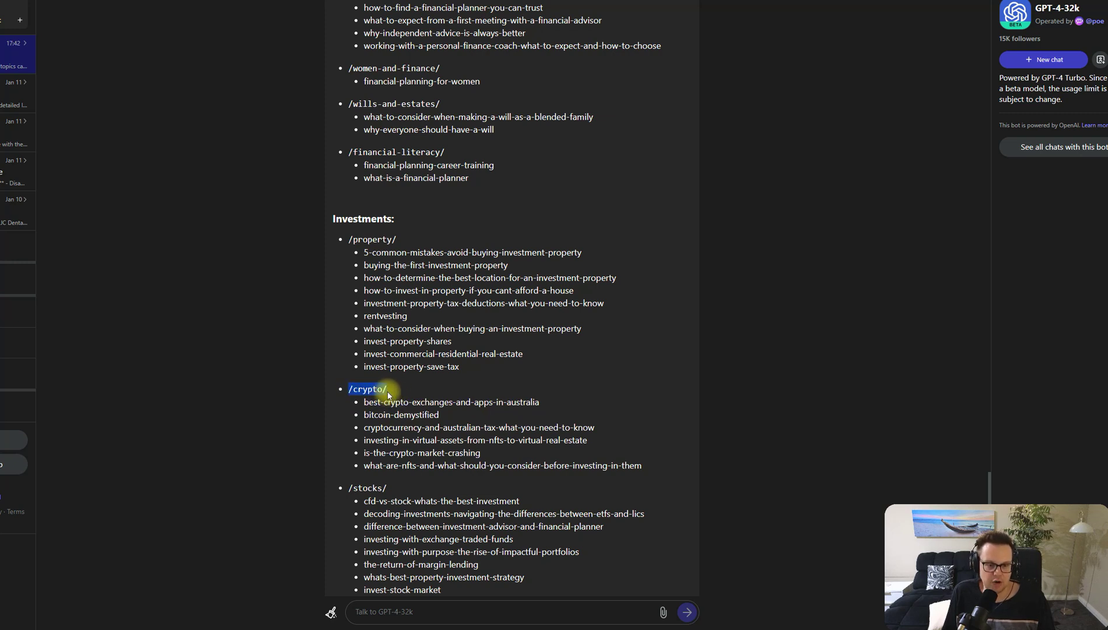
pyautogui.moveTo(389, 395); pyautogui.dragTo(350, 389)
pyautogui.click(425, 402)
# Step: Scroll through the rest of the subfolder breakdown, then switch to the Slab notes page
pyautogui.scroll(-1, 474, 378)
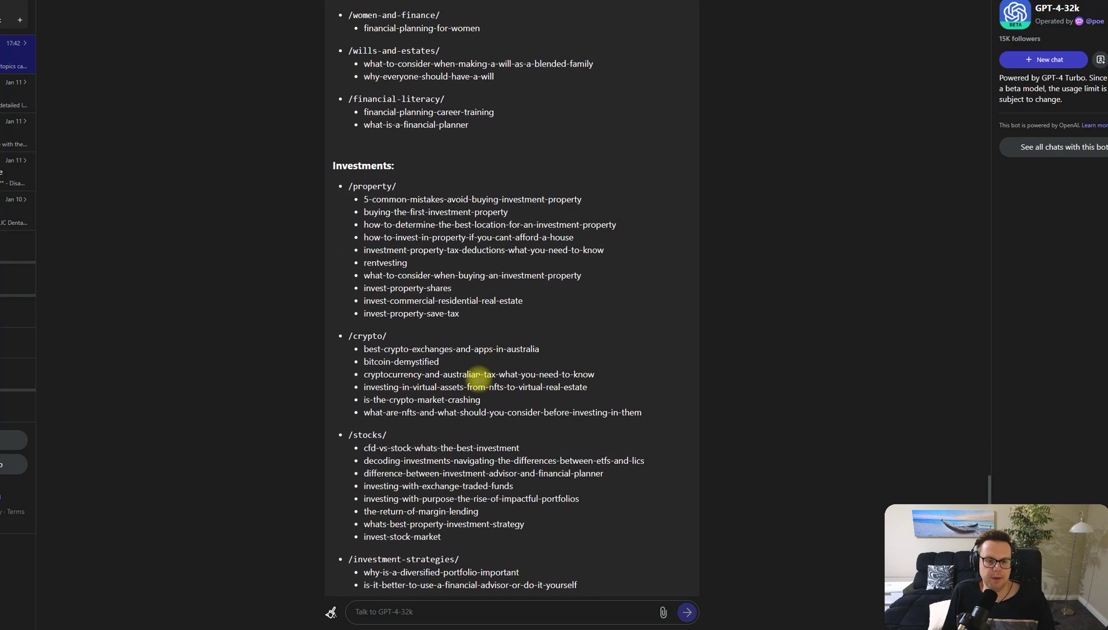
pyautogui.scroll(-10, 478, 378)
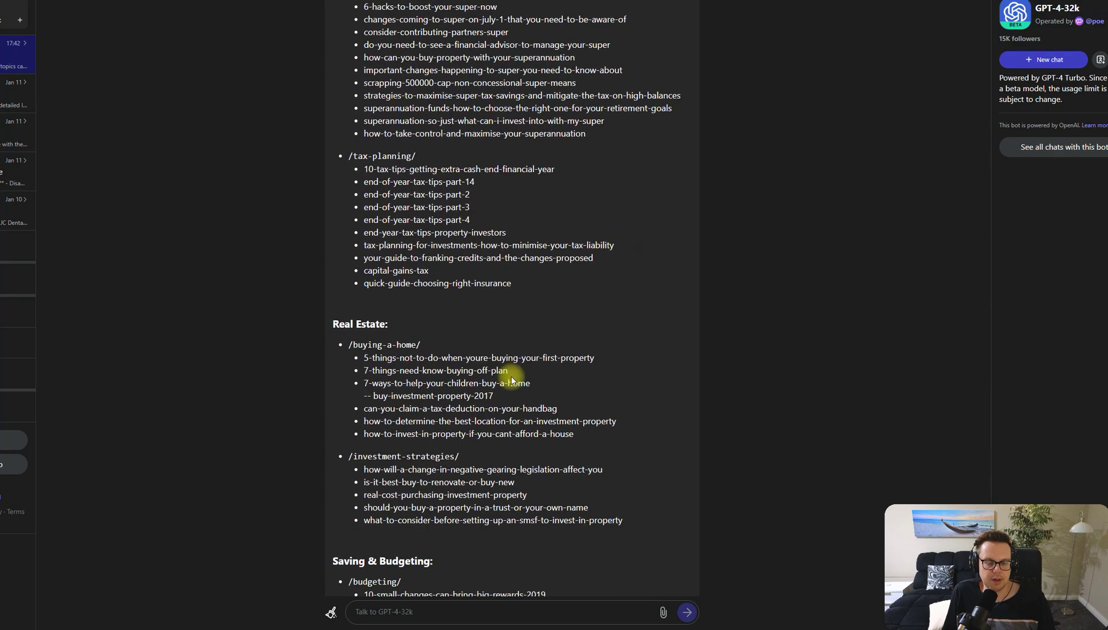
pyautogui.scroll(-10, 533, 377)
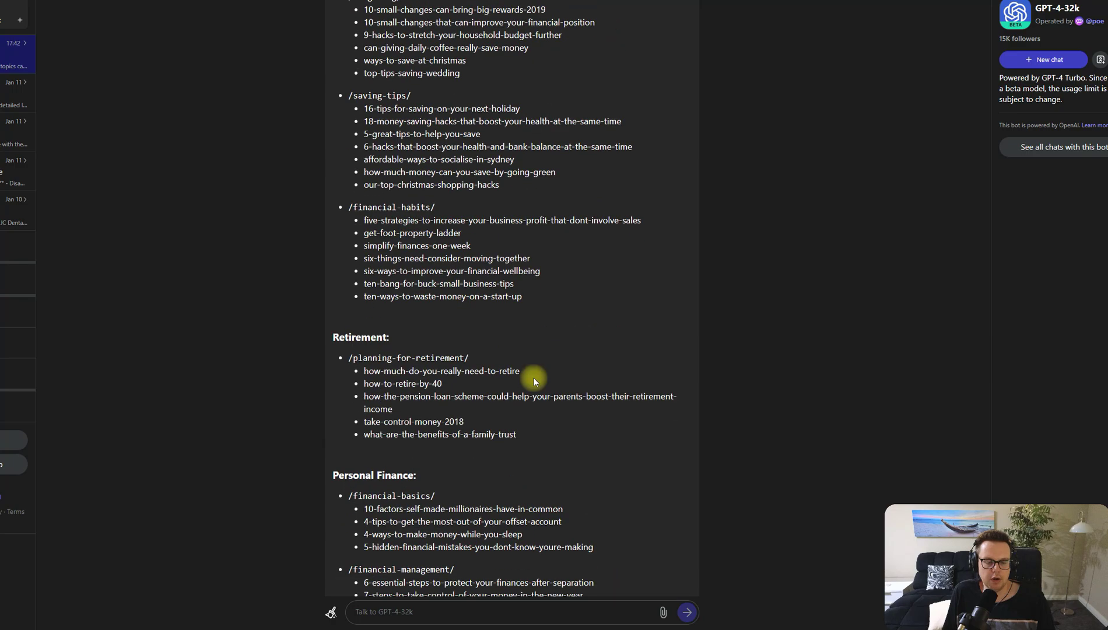
pyautogui.scroll(-3, 554, 378)
pyautogui.scroll(4, 554, 379)
pyautogui.scroll(20, 555, 381)
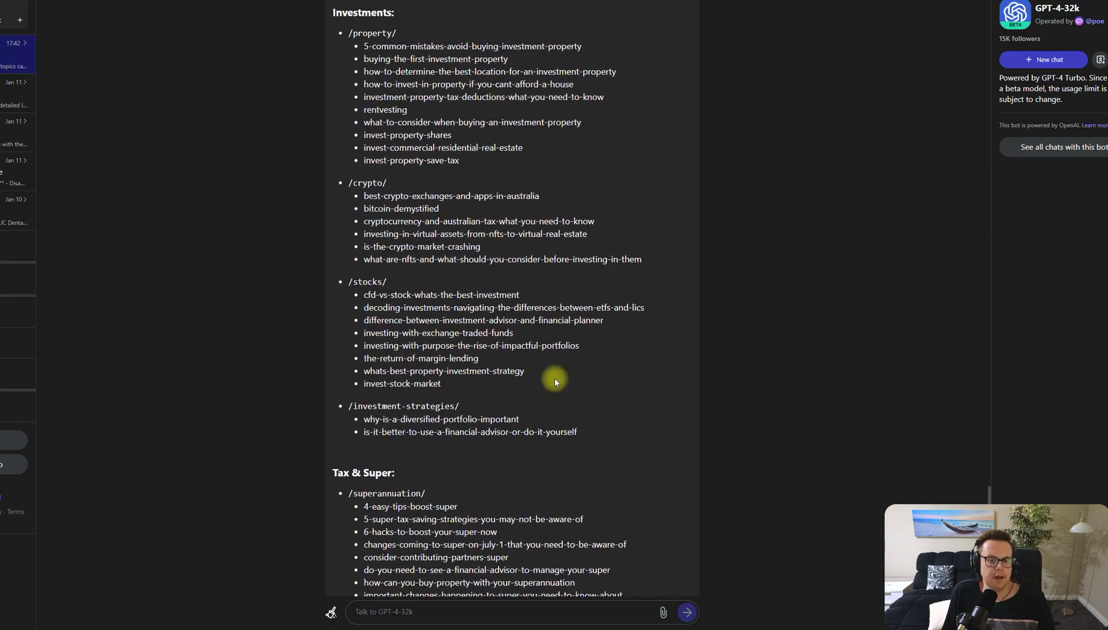
pyautogui.scroll(7, 554, 379)
pyautogui.scroll(-5, 600, 355)
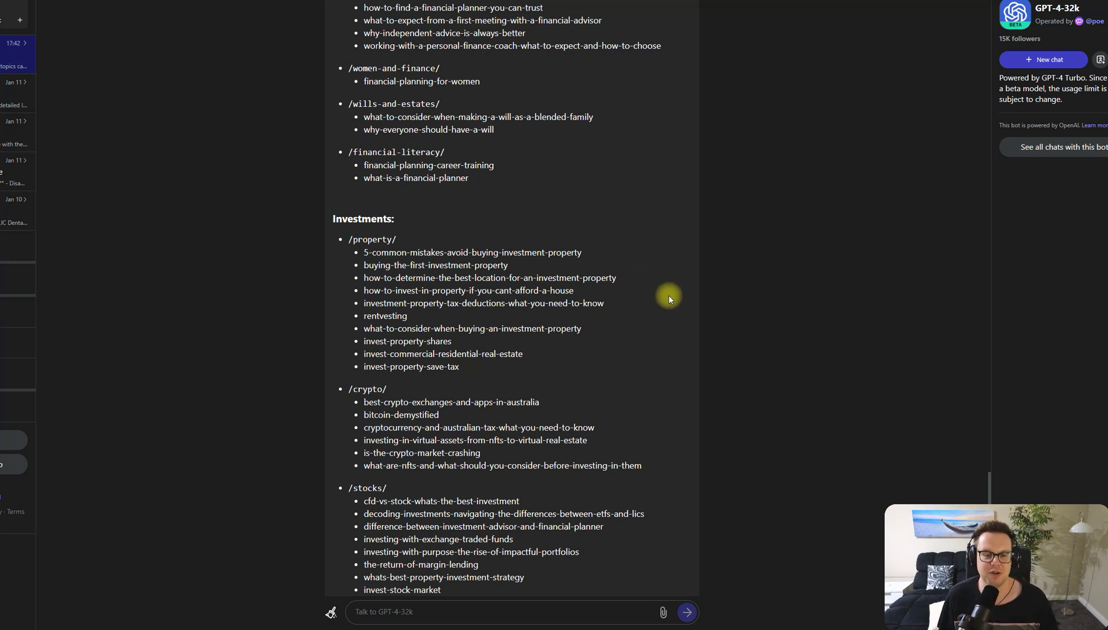
pyautogui.hotkey('alt', 'Tab')
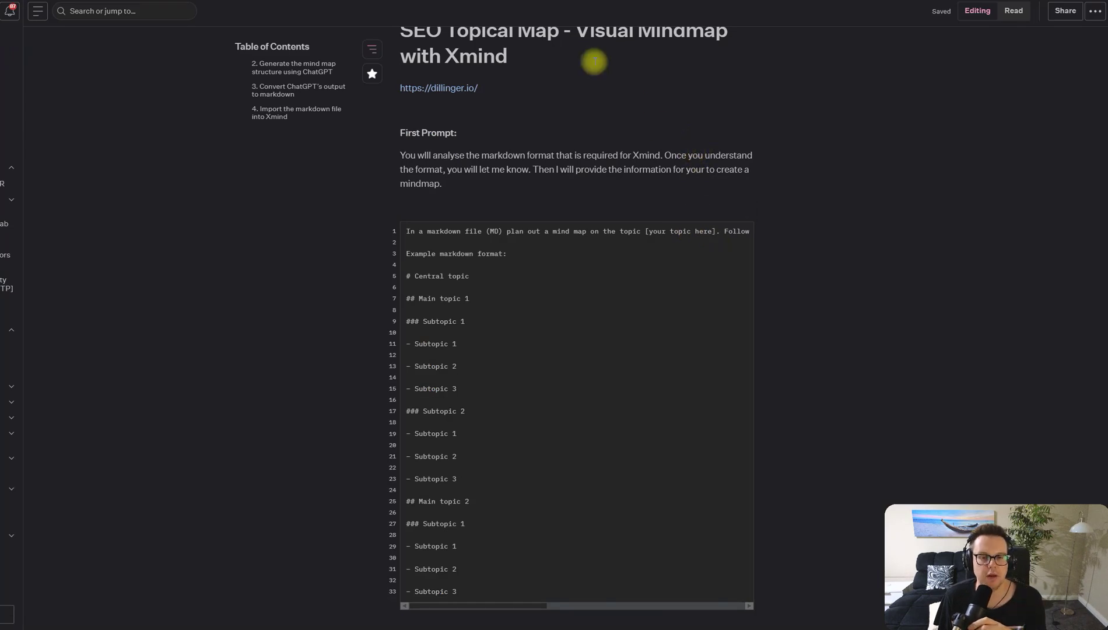
pyautogui.moveTo(446, 54); pyautogui.dragTo(507, 54)
pyautogui.click(507, 54)
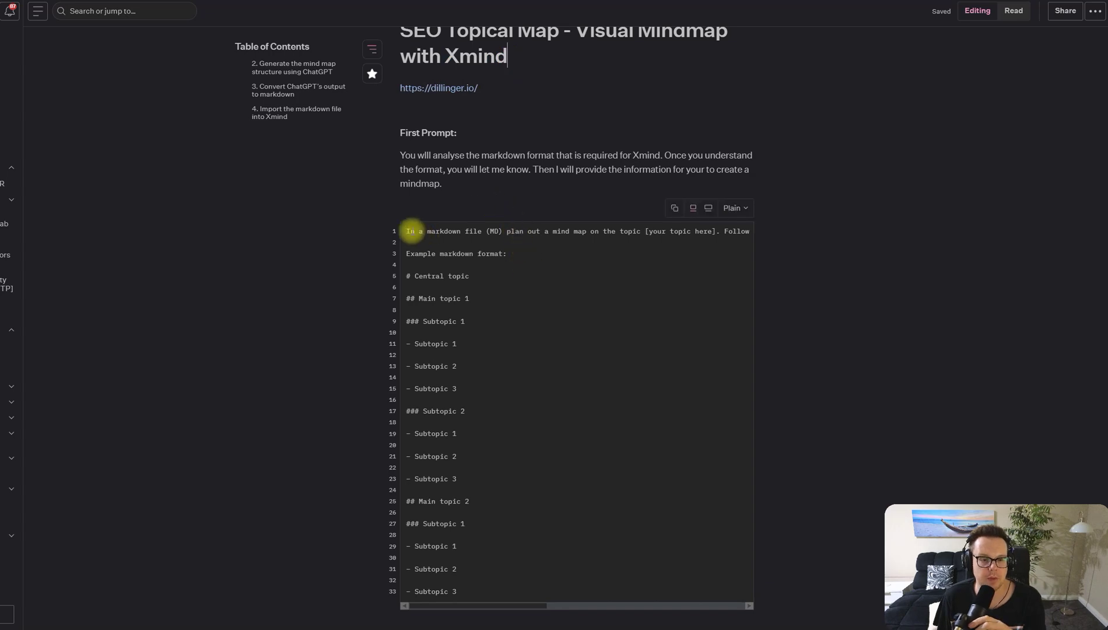
pyautogui.hotkey('ctrl', '+')
pyautogui.hotkey('ctrl', '+')
pyautogui.hotkey('ctrl', '+')
pyautogui.hotkey('ctrl', '+')
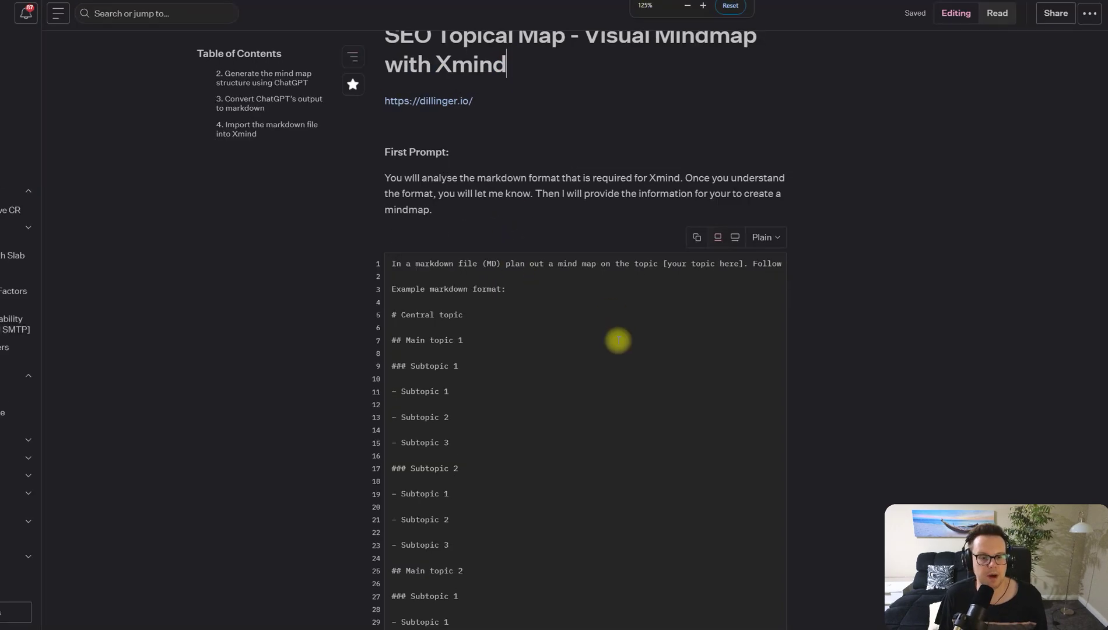
pyautogui.scroll(-1, 618, 340)
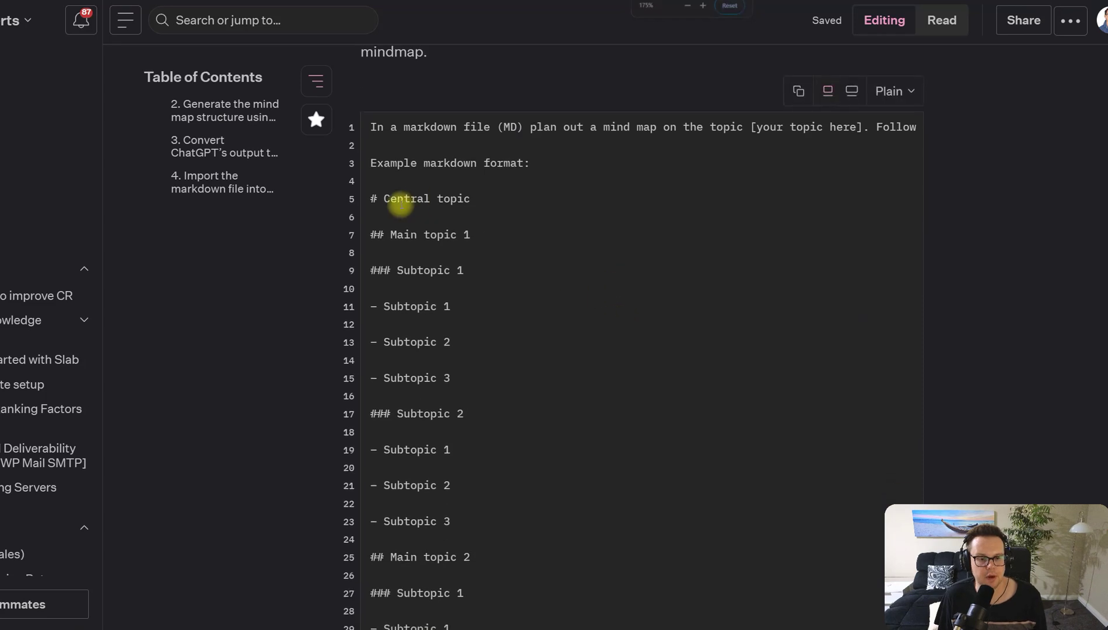
pyautogui.moveTo(370, 198); pyautogui.dragTo(485, 198)
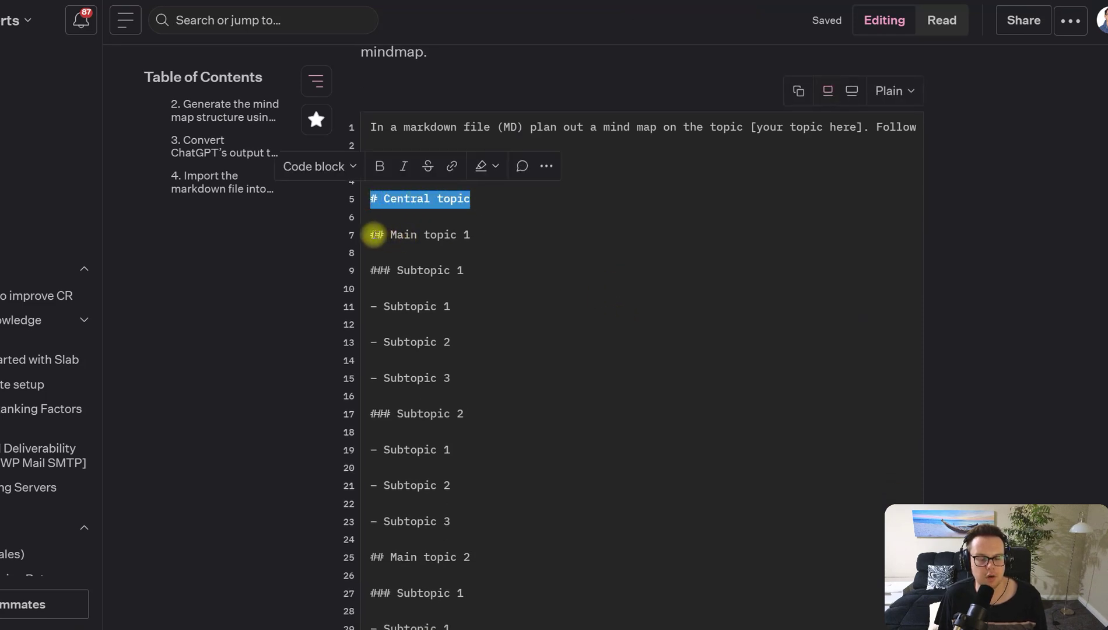
pyautogui.moveTo(374, 235); pyautogui.dragTo(468, 232)
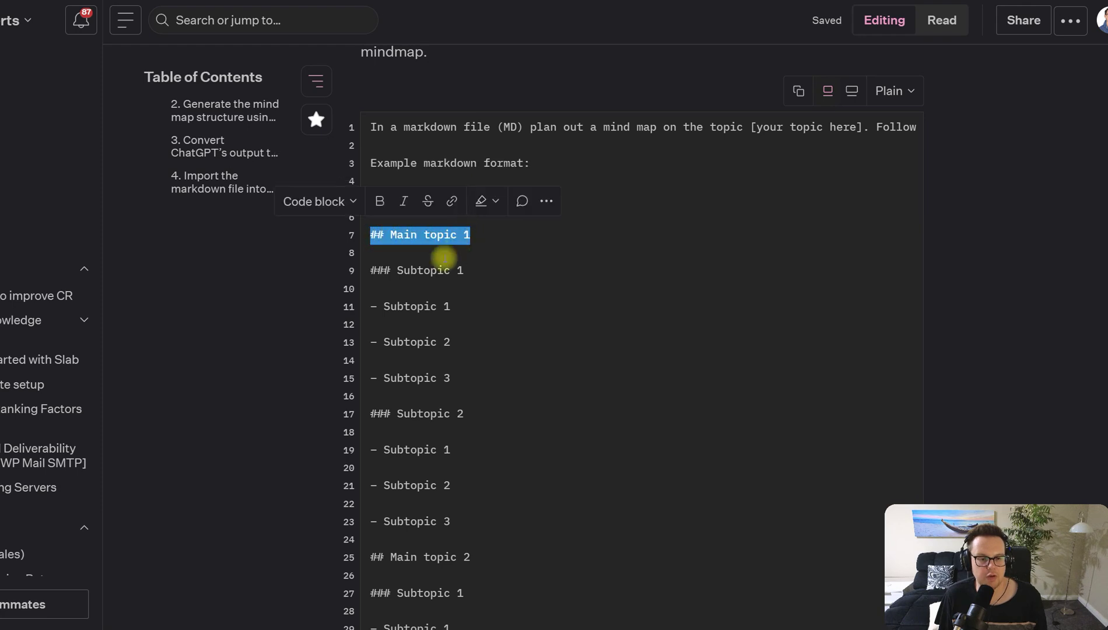
pyautogui.moveTo(370, 268); pyautogui.dragTo(491, 267)
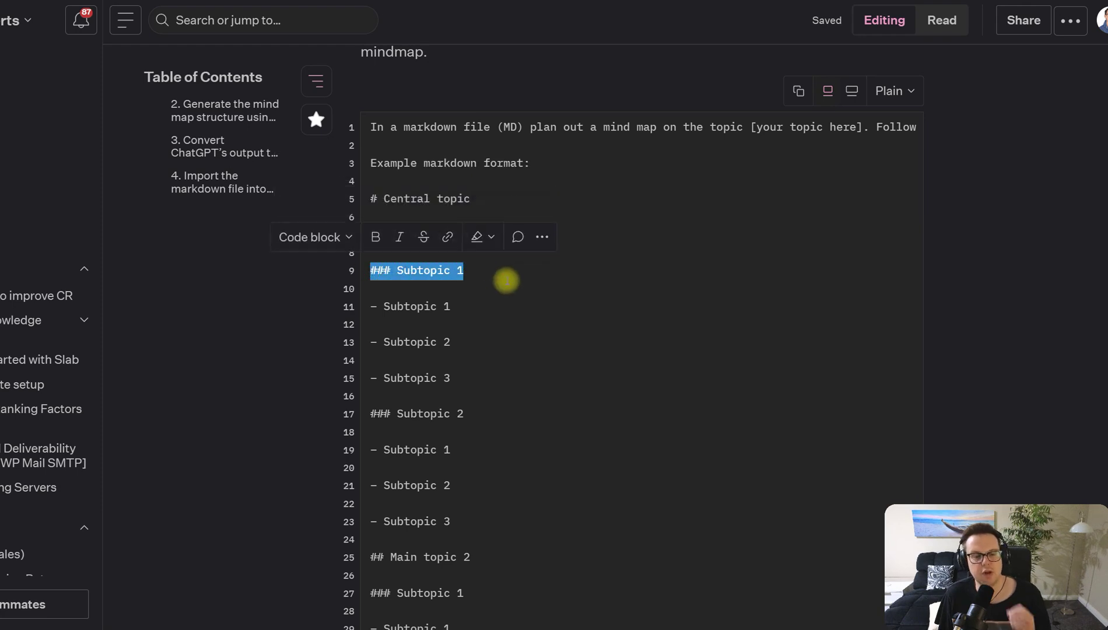
pyautogui.click(506, 275)
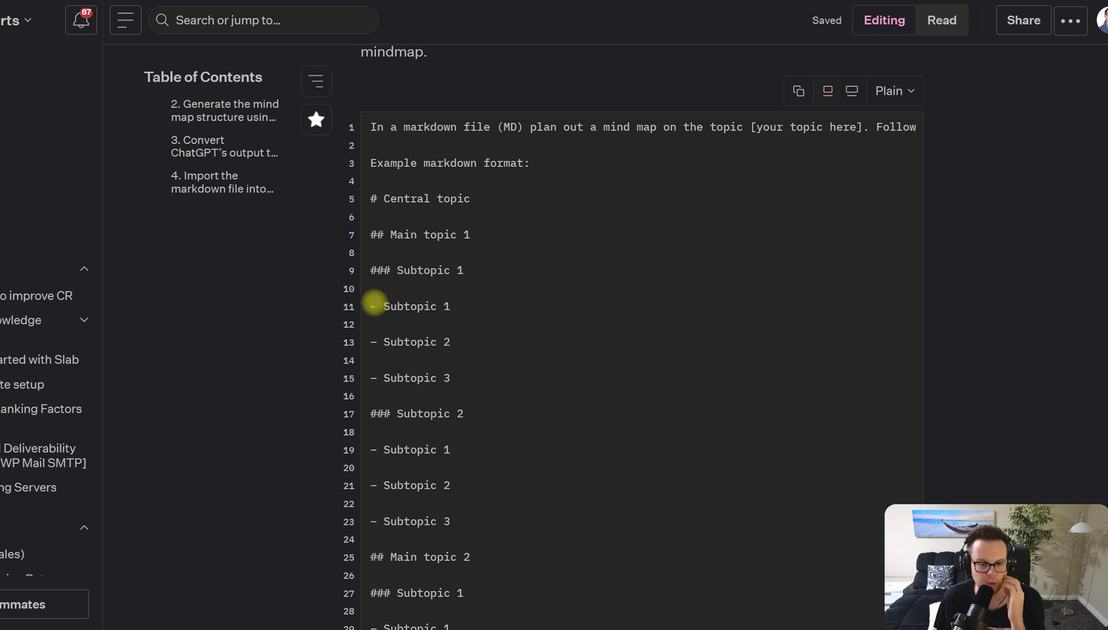
pyautogui.moveTo(370, 303)
pyautogui.mouseDown()
pyautogui.moveTo(483, 383)
pyautogui.moveTo(374, 308)
pyautogui.mouseUp()
pyautogui.click(395, 309)
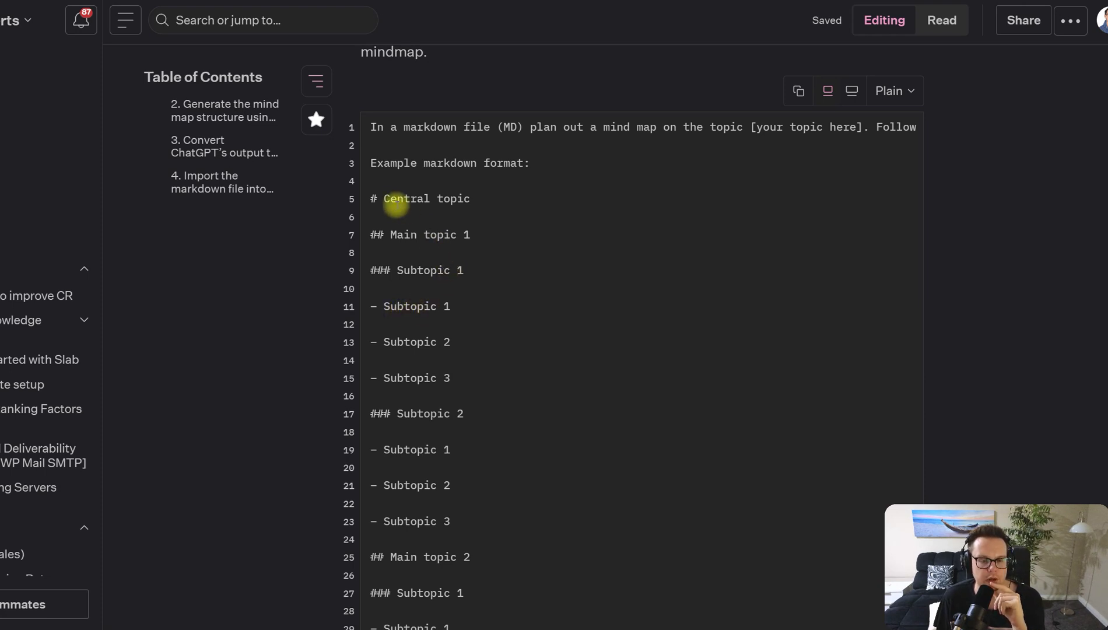
pyautogui.moveTo(373, 199); pyautogui.dragTo(490, 266)
pyautogui.click(489, 267)
pyautogui.moveTo(371, 199); pyautogui.dragTo(484, 203)
pyautogui.moveTo(371, 235); pyautogui.dragTo(374, 198)
pyautogui.click(421, 232)
pyautogui.scroll(-3, 420, 232)
pyautogui.scroll(3, 420, 232)
pyautogui.scroll(3, 420, 232)
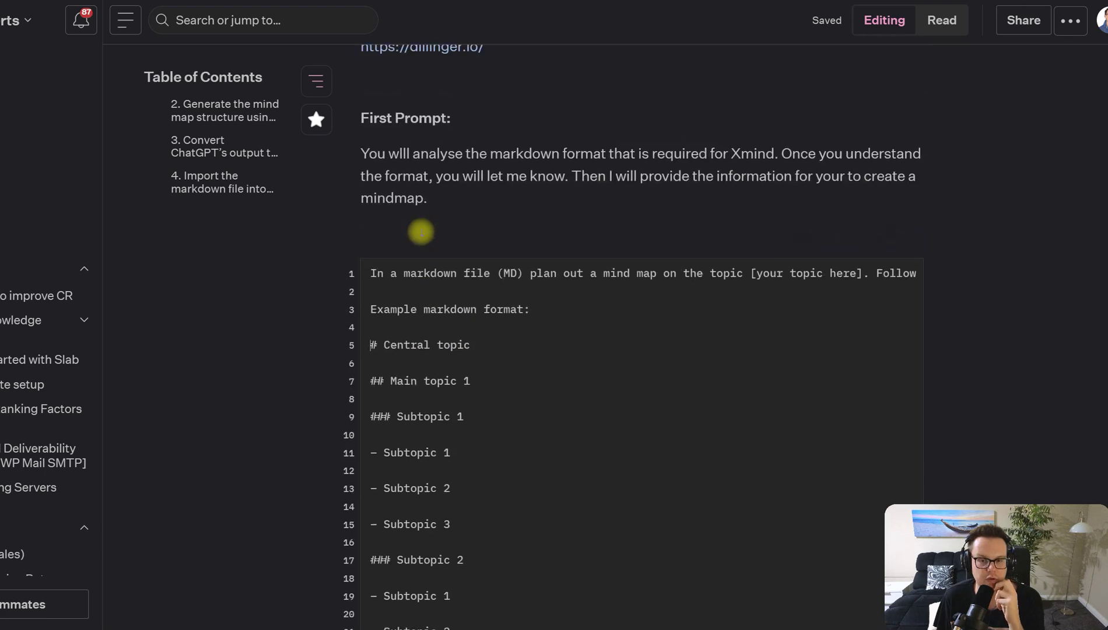
pyautogui.tripleClick(408, 176)
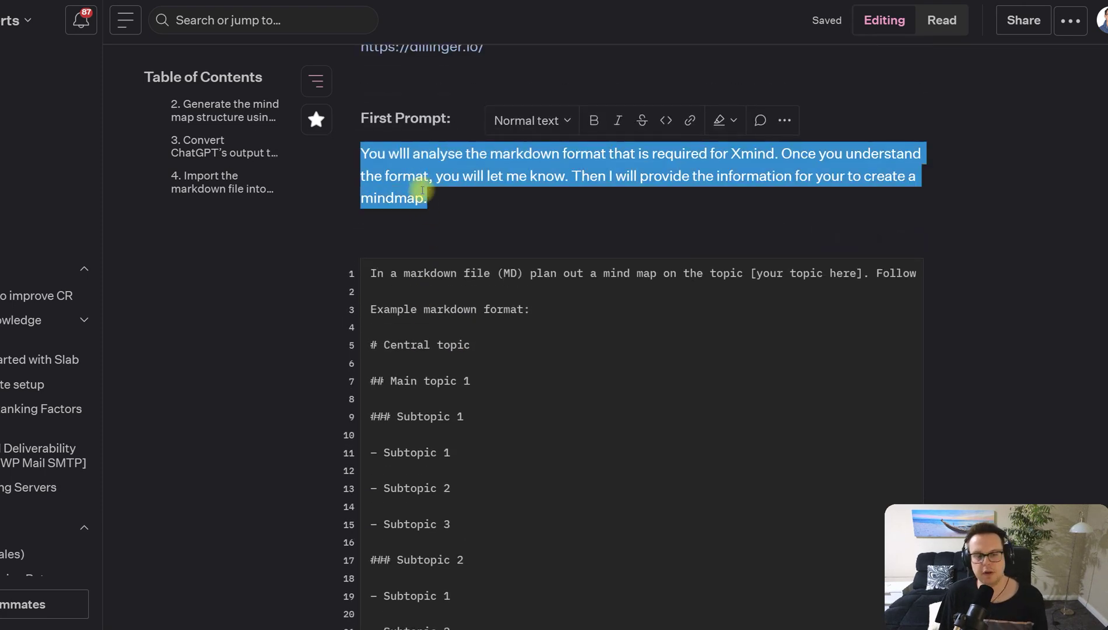
pyautogui.scroll(-3, 445, 315)
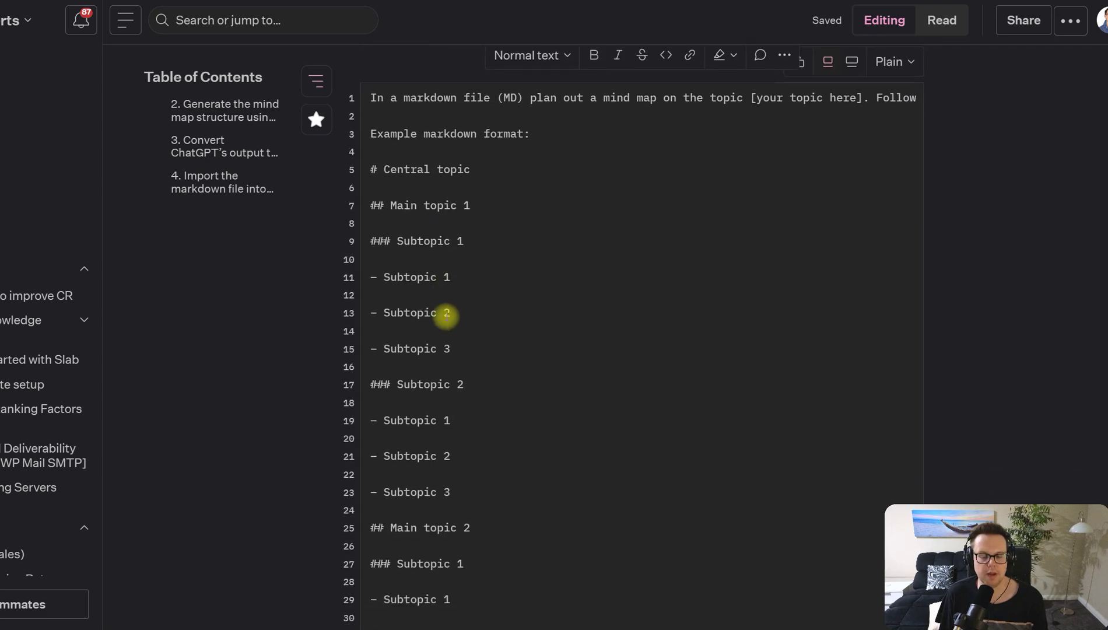
pyautogui.scroll(-2, 445, 317)
pyautogui.scroll(4, 445, 316)
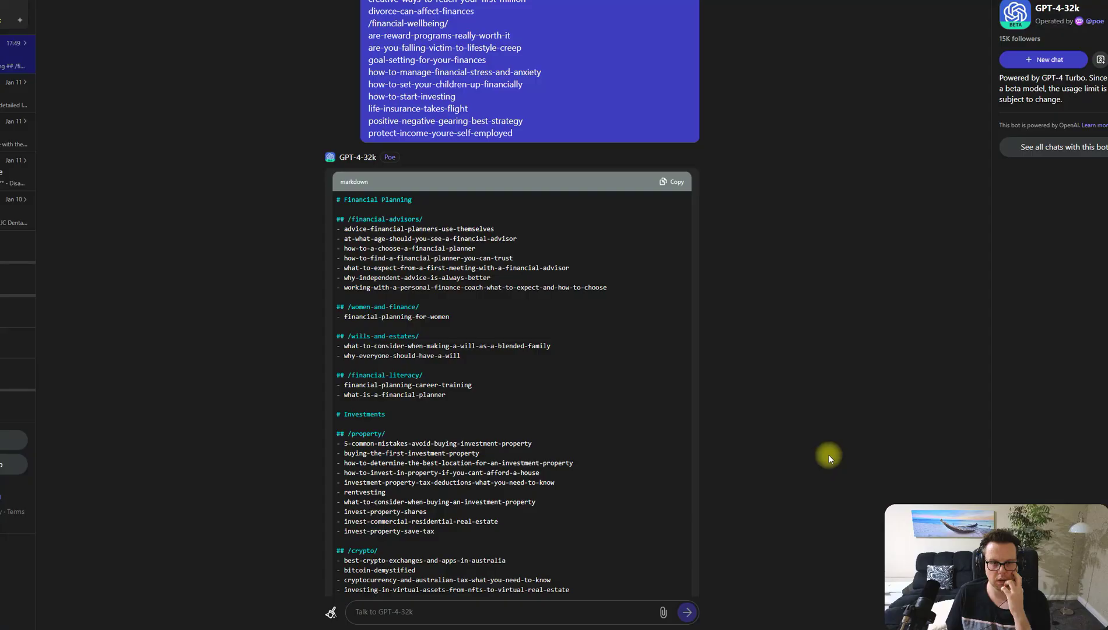
# Step: Reread the bot's markdown-format reply and the earlier prompt explaining the Xmind format
pyautogui.scroll(10, 787, 355)
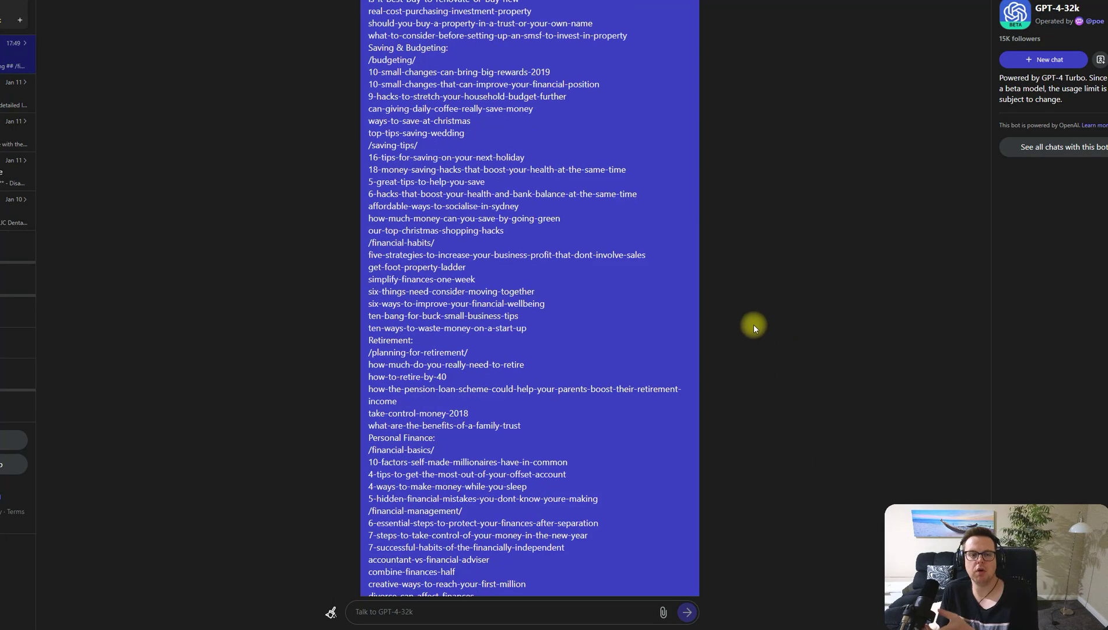
pyautogui.scroll(18, 610, 233)
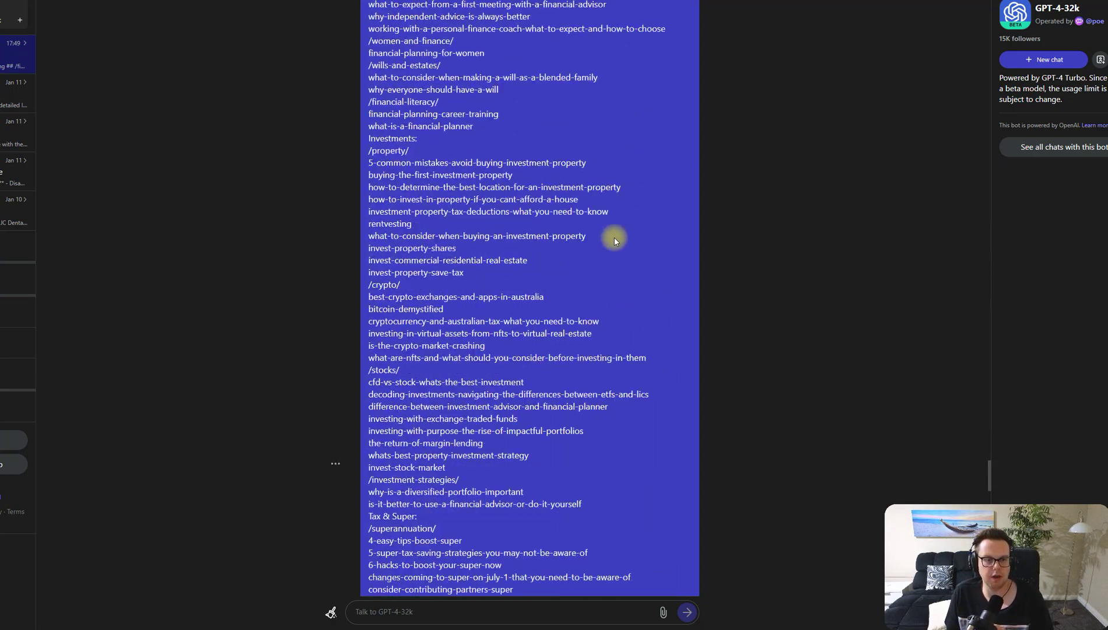
pyautogui.scroll(7, 614, 239)
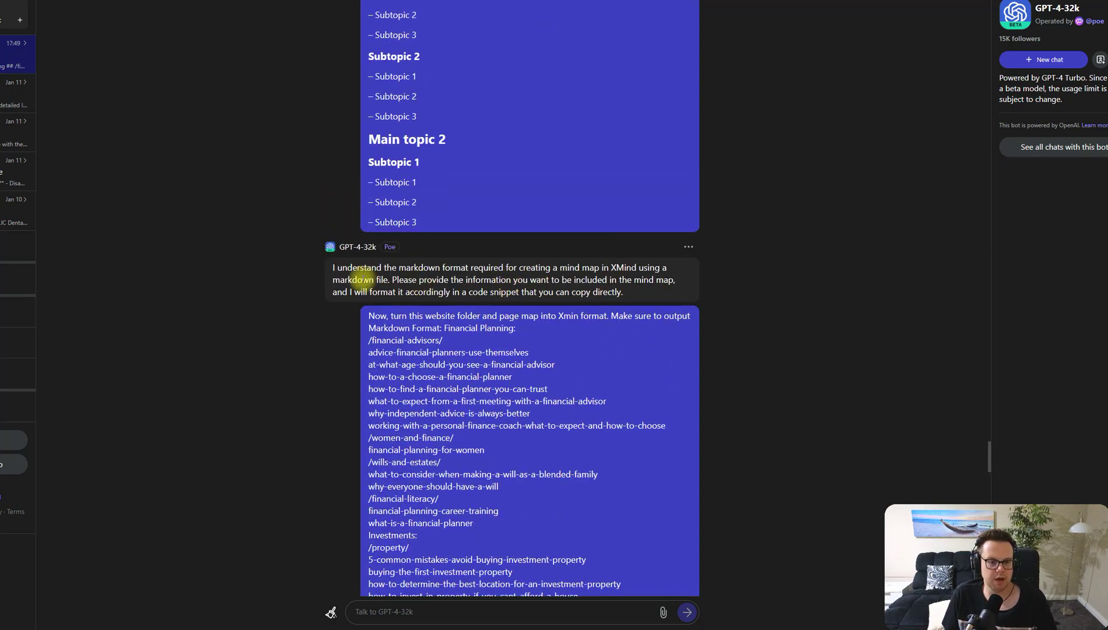
pyautogui.moveTo(421, 272); pyautogui.dragTo(618, 292)
pyautogui.click(613, 292)
pyautogui.scroll(4, 577, 256)
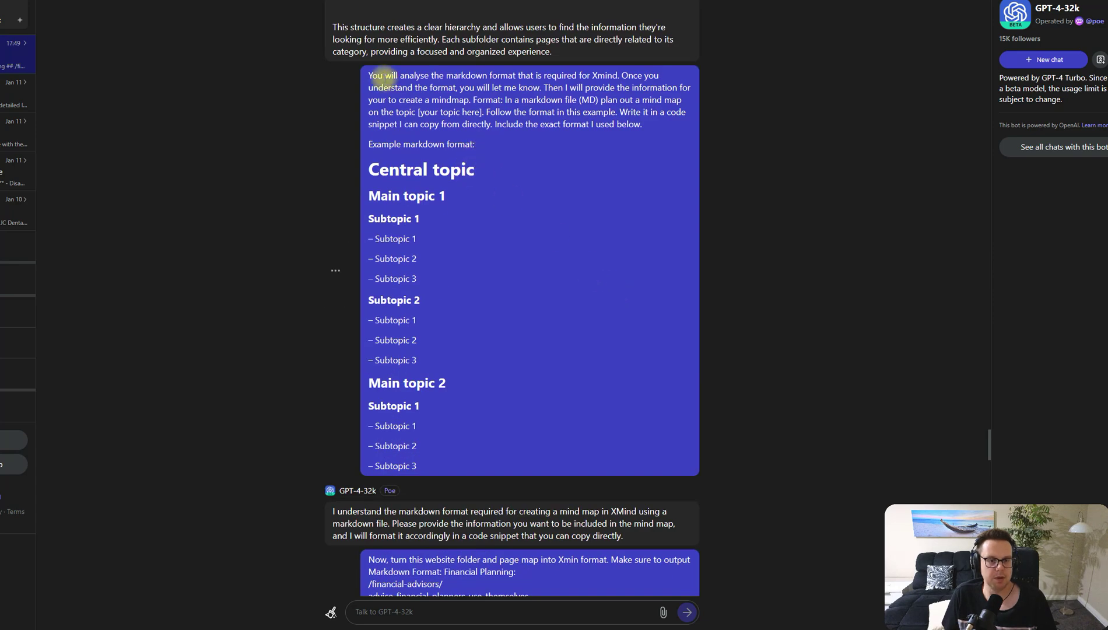
pyautogui.moveTo(369, 76); pyautogui.dragTo(552, 439)
pyautogui.click(536, 422)
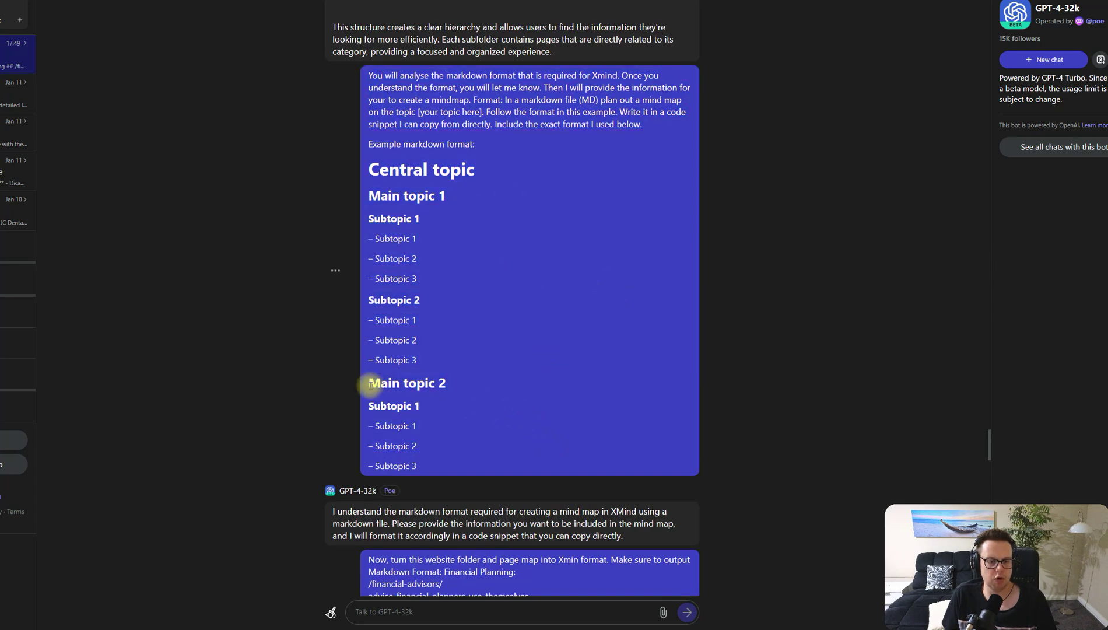
# Step: Reread the bot's confirmation reply in the GPT-4-32k chat
pyautogui.scroll(-3, 467, 393)
pyautogui.moveTo(336, 316); pyautogui.dragTo(631, 341)
pyautogui.click(632, 341)
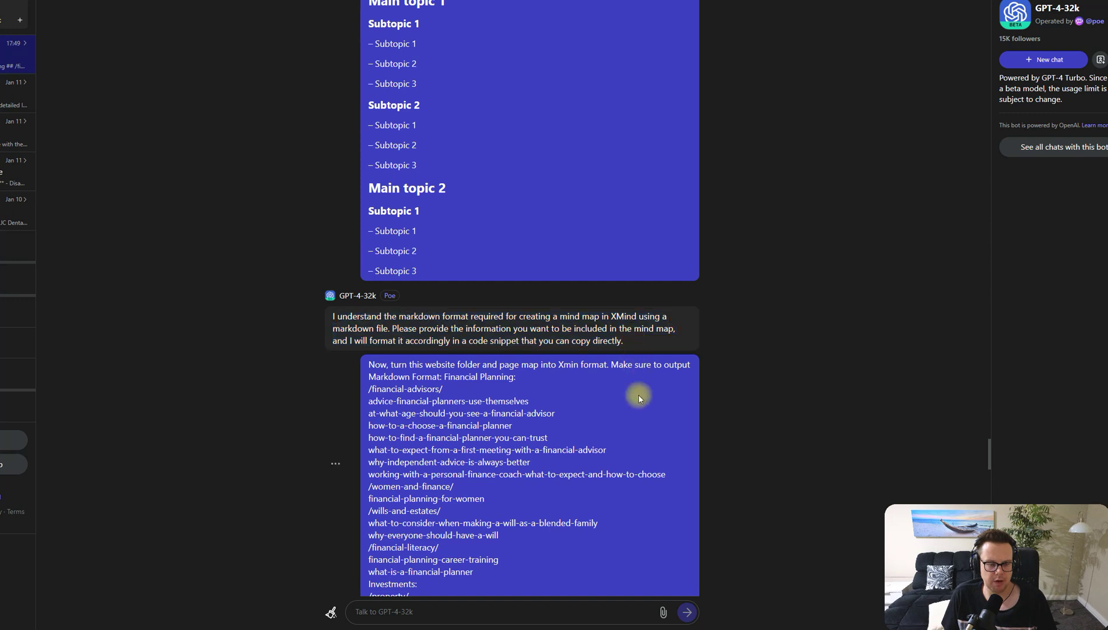
pyautogui.moveTo(333, 316); pyautogui.dragTo(433, 324)
pyautogui.click(437, 359)
# Step: Review the sitemap prompt through 'Financial Planning:' and its page list, then show the XML sitemap tab
pyautogui.scroll(-3, 463, 330)
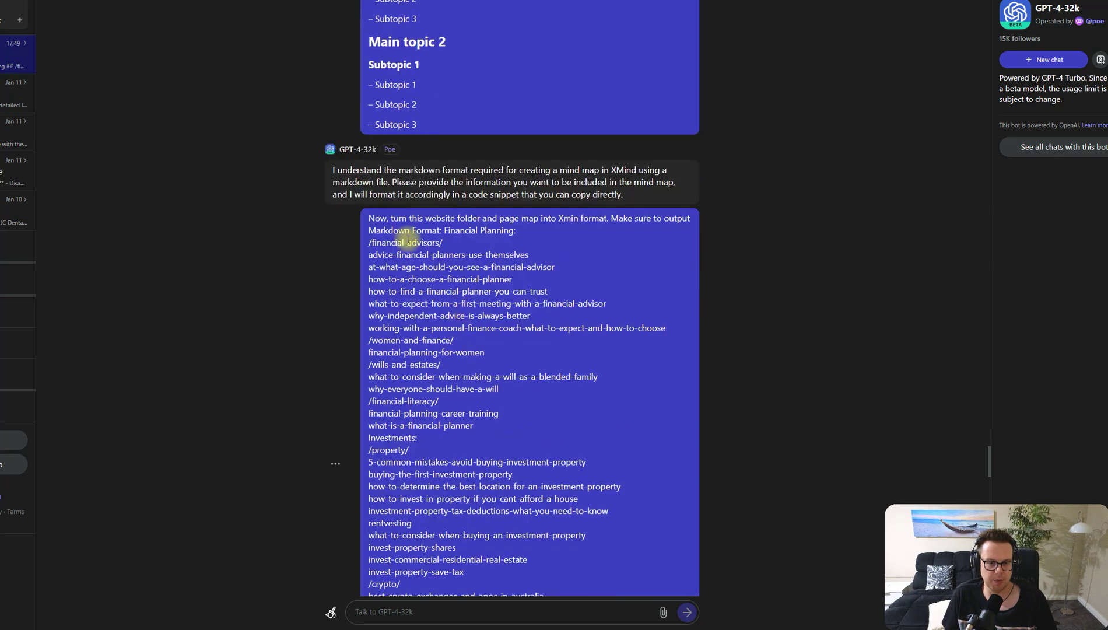
pyautogui.moveTo(367, 217); pyautogui.dragTo(553, 229)
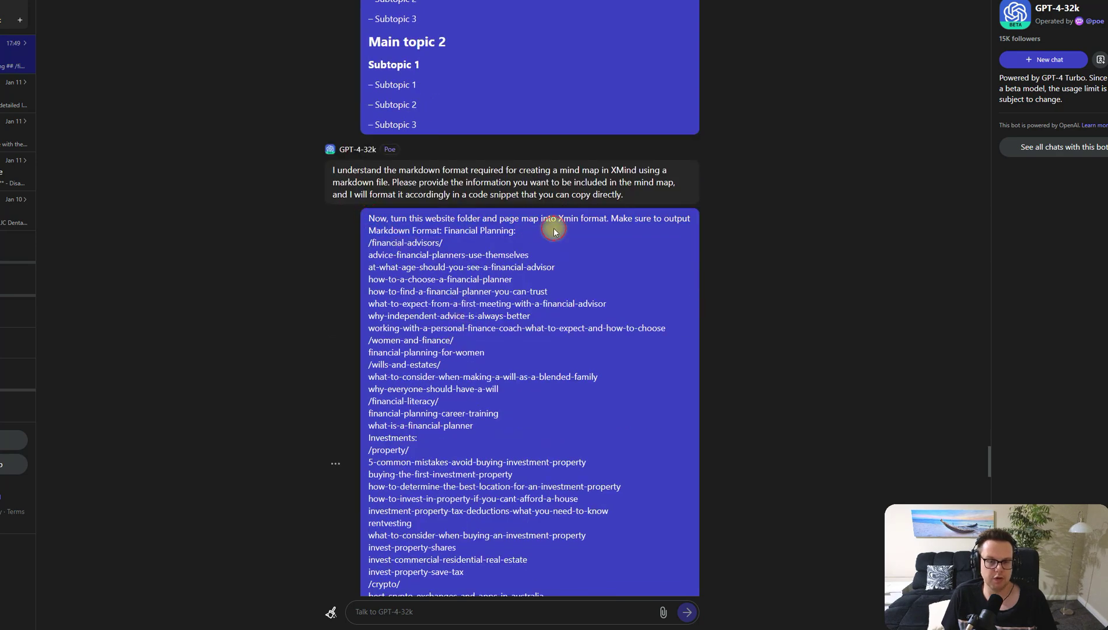
pyautogui.moveTo(361, 220); pyautogui.dragTo(482, 231)
pyautogui.moveTo(612, 217); pyautogui.dragTo(629, 236)
pyautogui.click(445, 231)
pyautogui.moveTo(445, 231); pyautogui.dragTo(573, 390)
pyautogui.scroll(-20, 576, 388)
pyautogui.scroll(-15, 573, 388)
pyautogui.scroll(2, 573, 387)
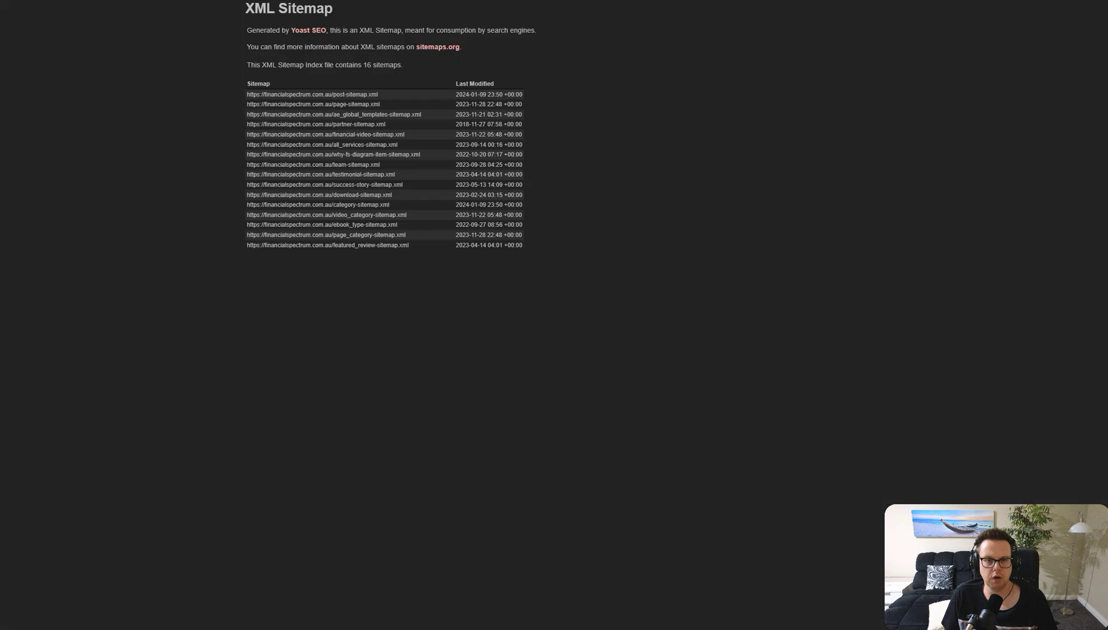
pyautogui.click(594, 24)
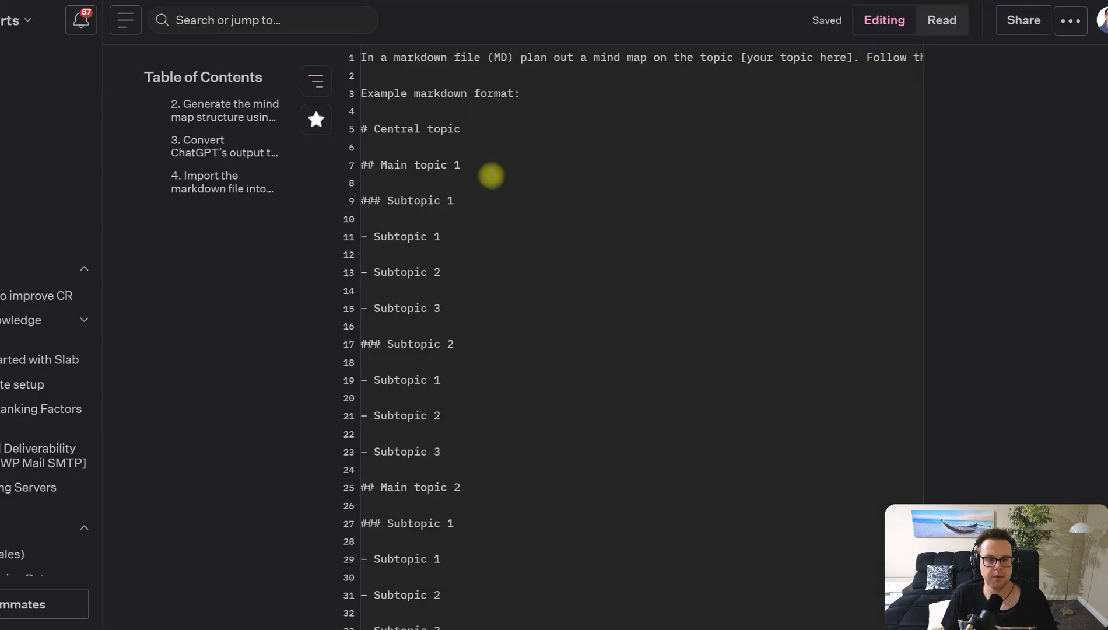
# Step: Check the Dillinger address in the notes, then hide them to reveal the markdown editor
pyautogui.scroll(7, 525, 209)
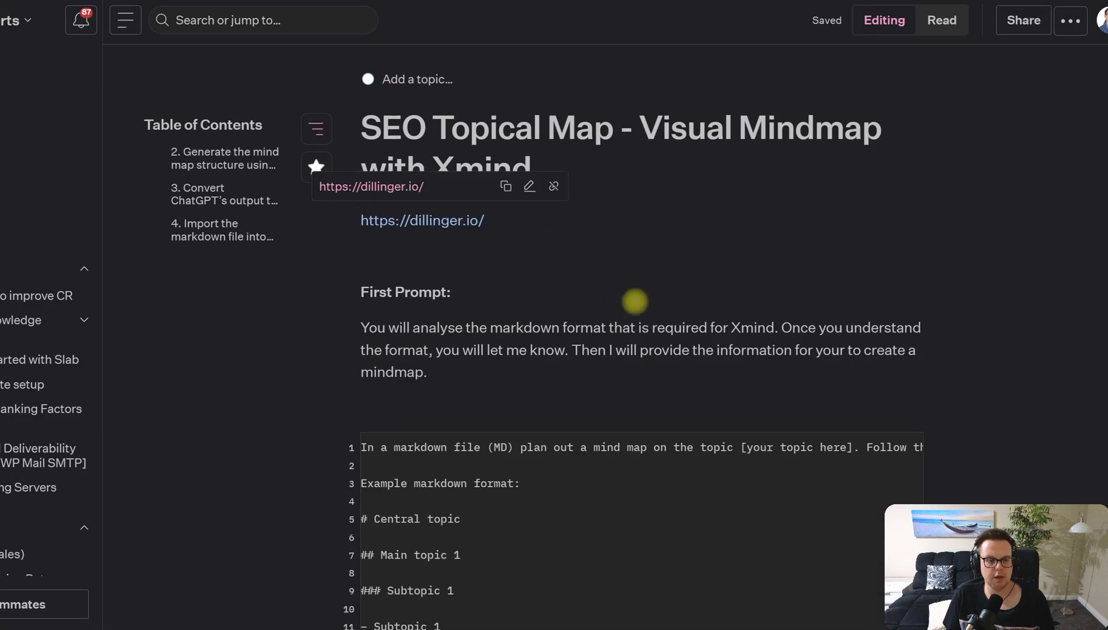
pyautogui.hotkey('ctrl', '+')
pyautogui.hotkey('ctrl', '-')
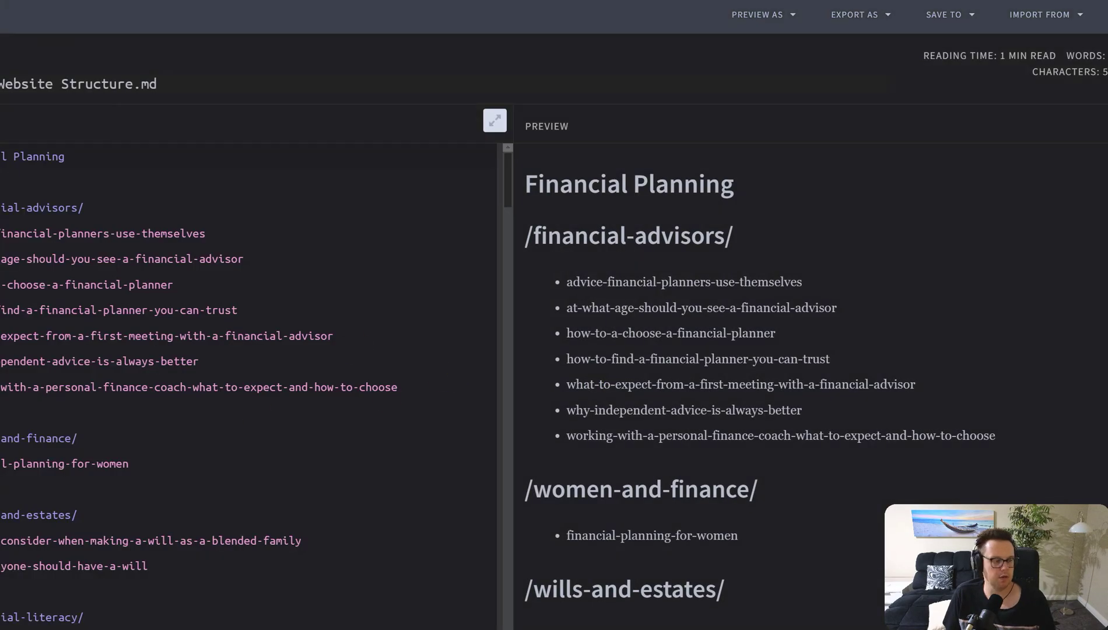
pyautogui.hotkey('alt', 'Tab')
pyautogui.moveTo(434, 212); pyautogui.dragTo(238, 198)
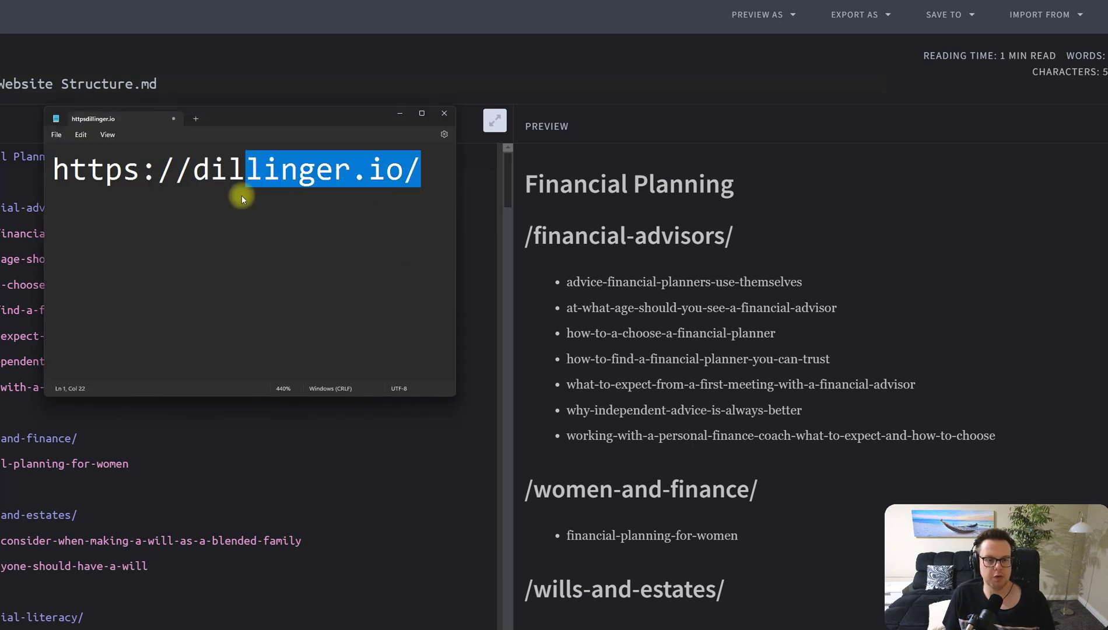
pyautogui.click(400, 114)
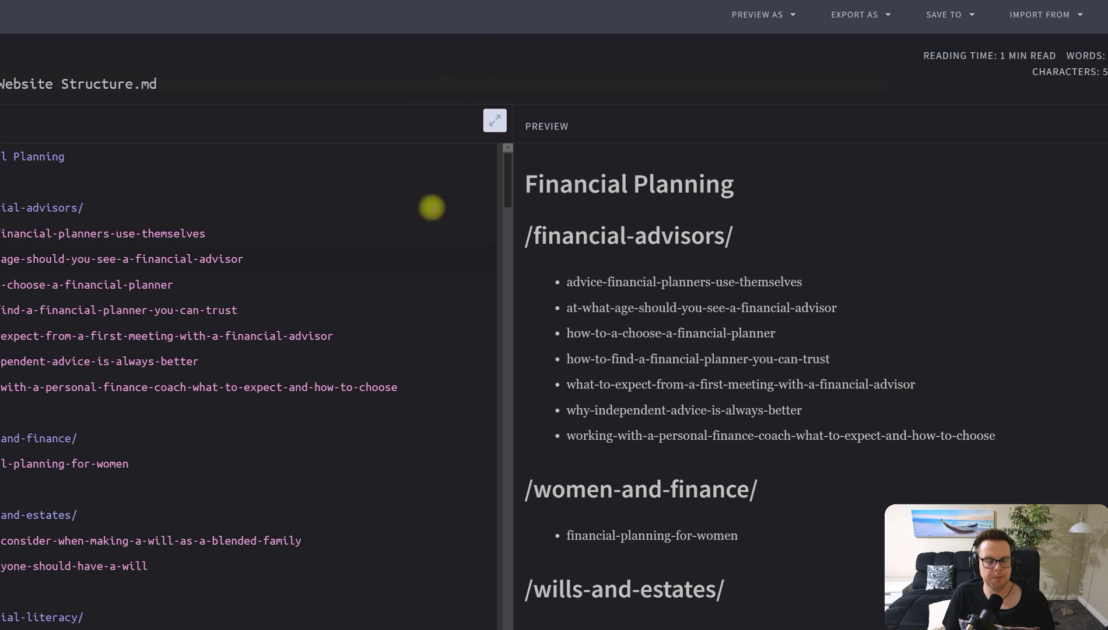
# Step: Review the Financial Planning markdown and dismiss the Export As formats without exporting
pyautogui.click(87, 204)
pyautogui.click(26, 160)
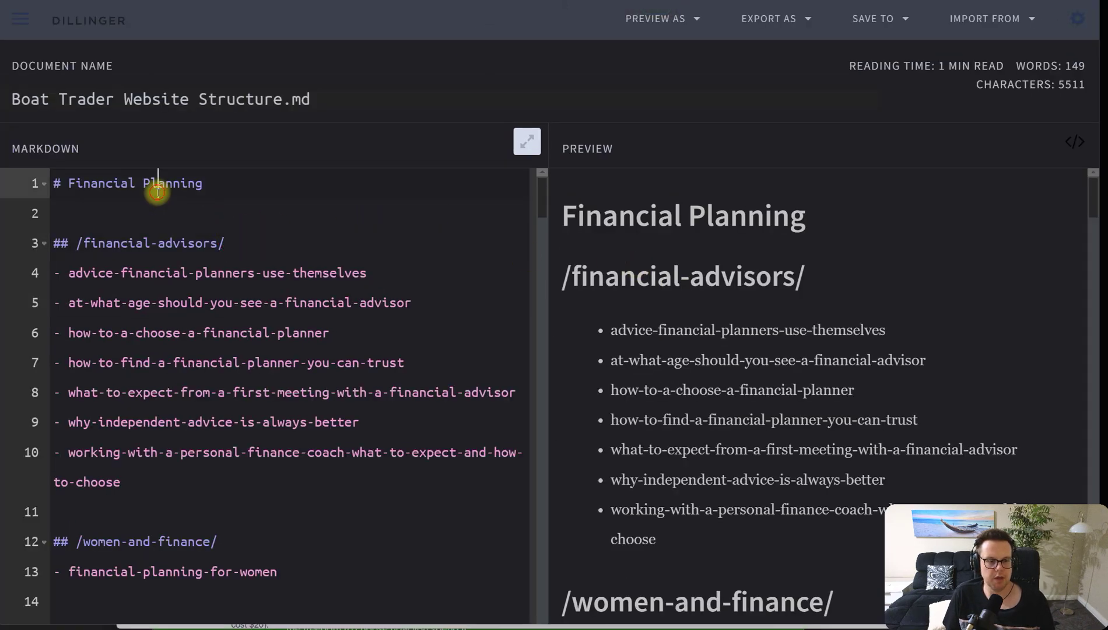
pyautogui.moveTo(158, 189); pyautogui.dragTo(330, 392)
pyautogui.click(330, 391)
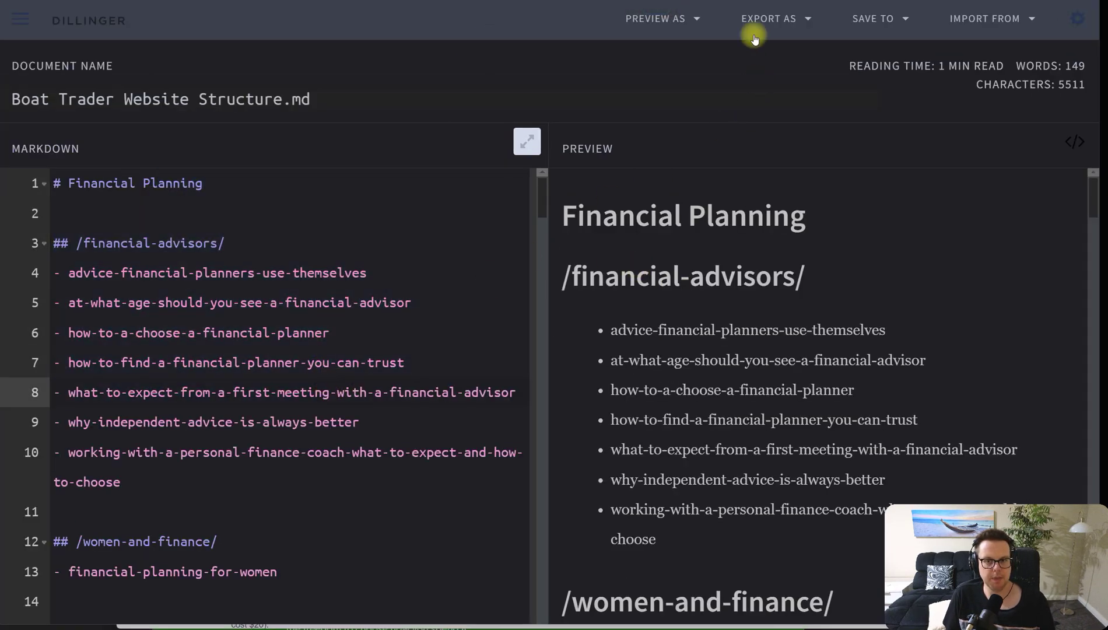
pyautogui.click(756, 33)
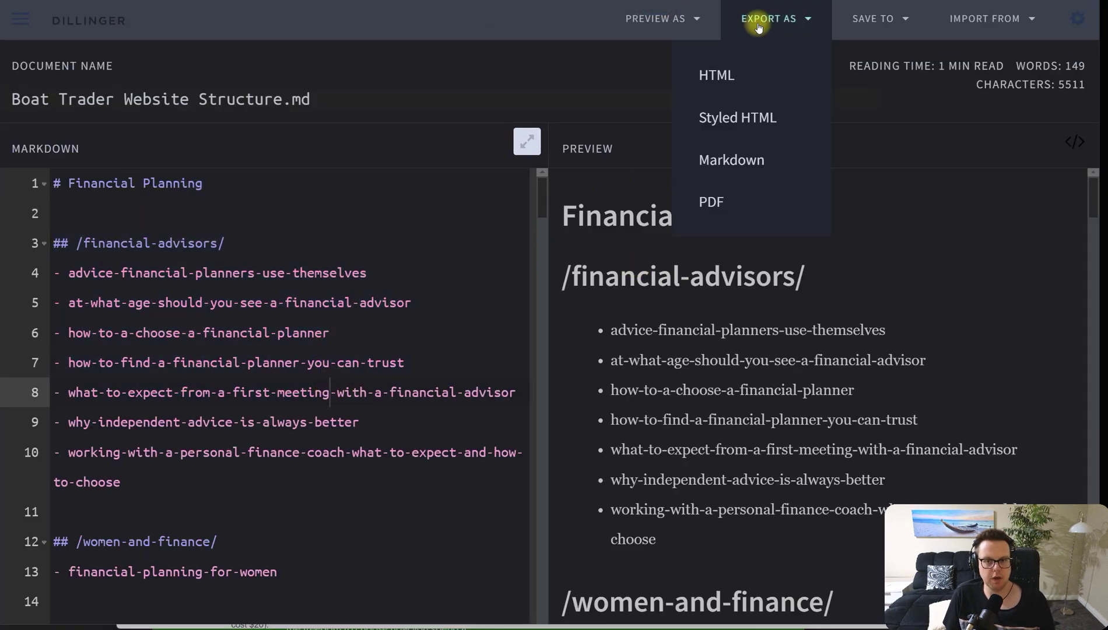
pyautogui.click(547, 74)
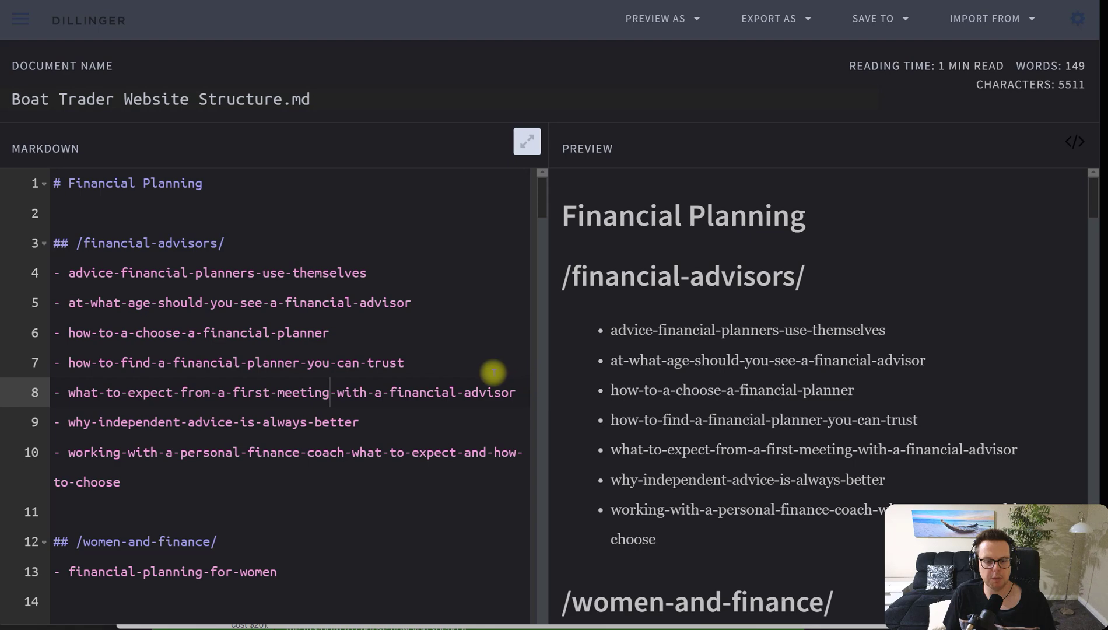
# Step: Glance at XMIND in the notes, then bring the Finance Website mind map to the front
pyautogui.hotkey('alt', 'Tab')
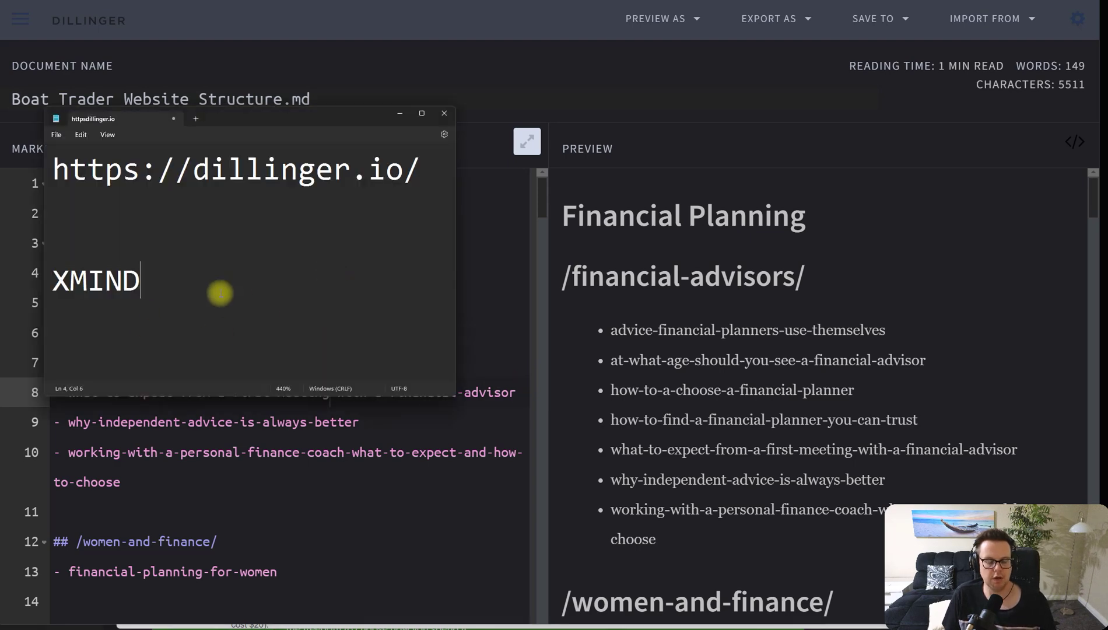
pyautogui.moveTo(179, 279); pyautogui.dragTo(78, 279)
pyautogui.moveTo(235, 289); pyautogui.dragTo(54, 278)
pyautogui.click(250, 290)
pyautogui.moveTo(769, 625)
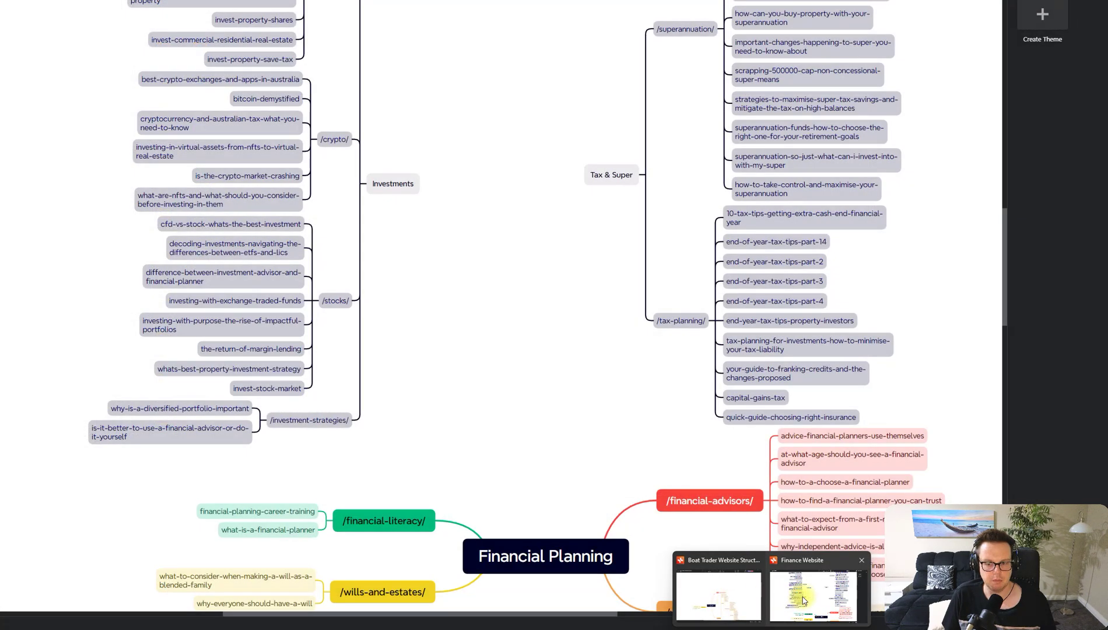
pyautogui.click(804, 601)
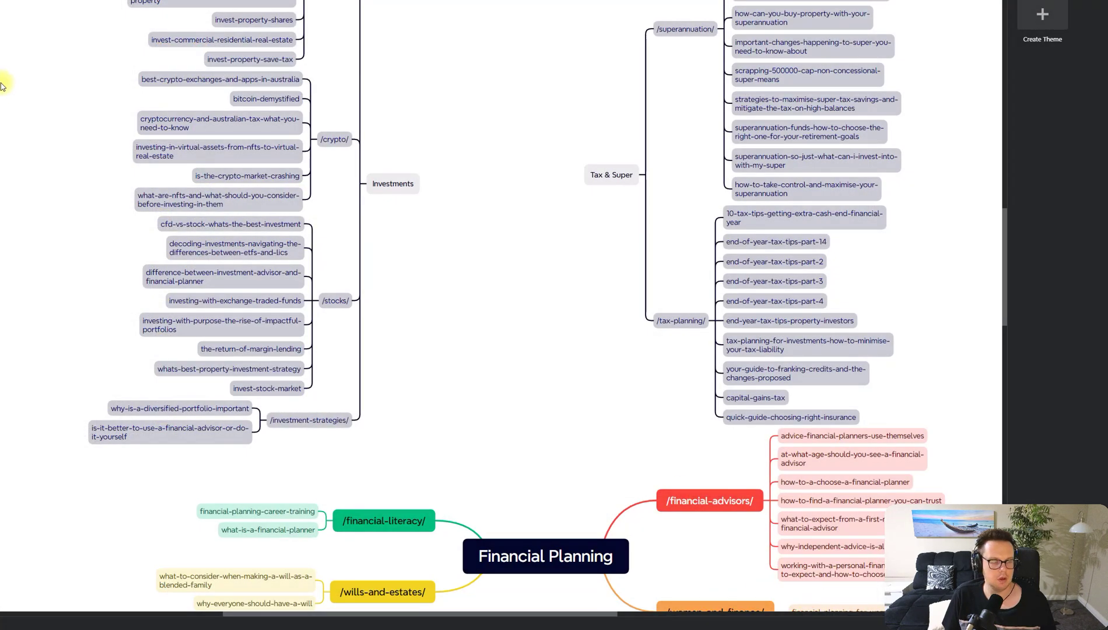
pyautogui.moveTo(4, 76)
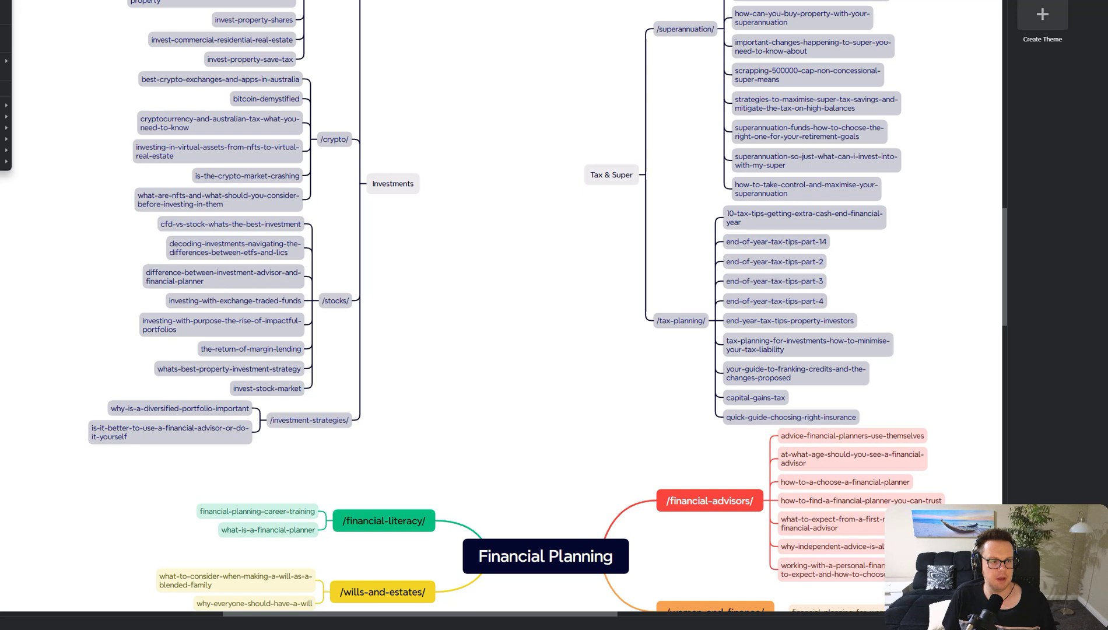
pyautogui.moveTo(6, 106)
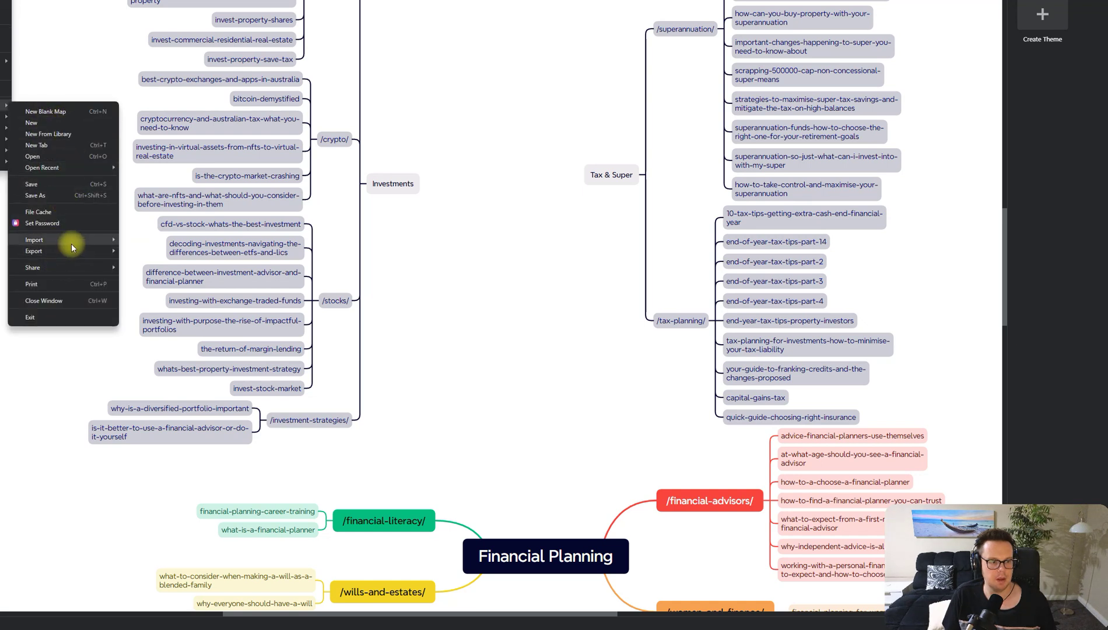
pyautogui.moveTo(71, 243)
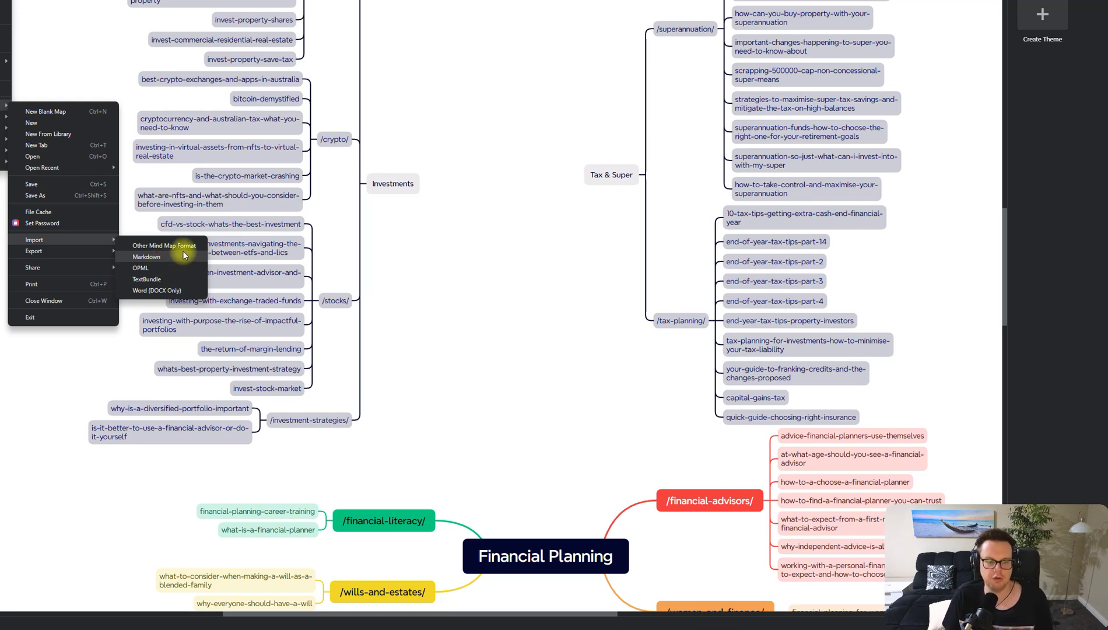
pyautogui.click(554, 272)
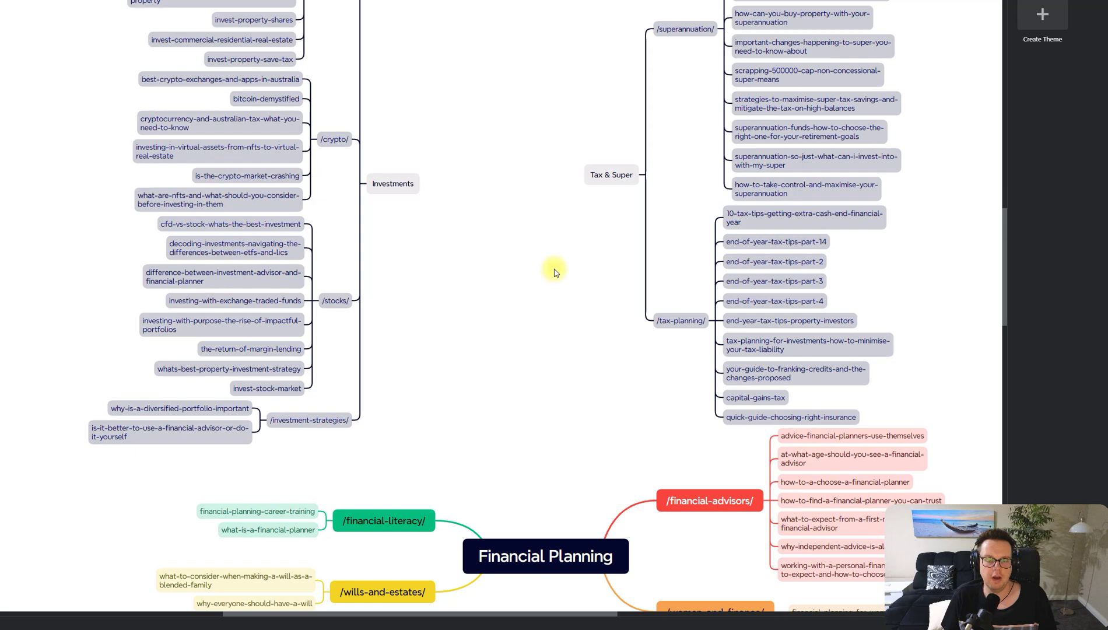
# Step: Scroll the map to Saving & Budgeting's /budgeting/, /saving-tips/ and /financial-habits/ folders
pyautogui.scroll(10, 553, 272)
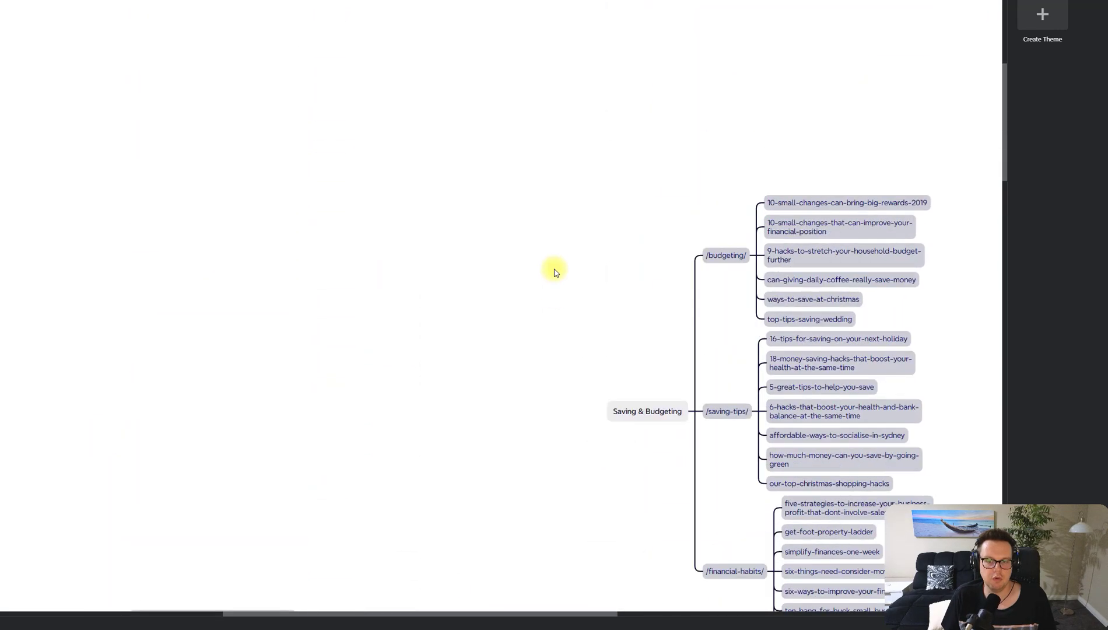
pyautogui.scroll(-5, 554, 272)
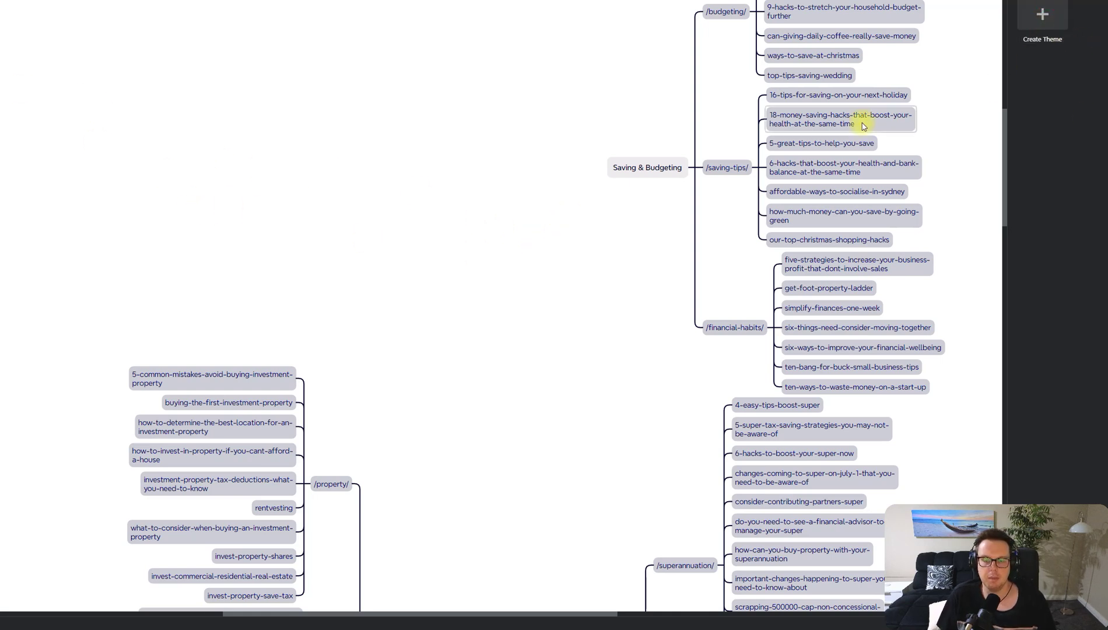
pyautogui.scroll(-5, 488, 399)
pyautogui.scroll(-1, 450, 324)
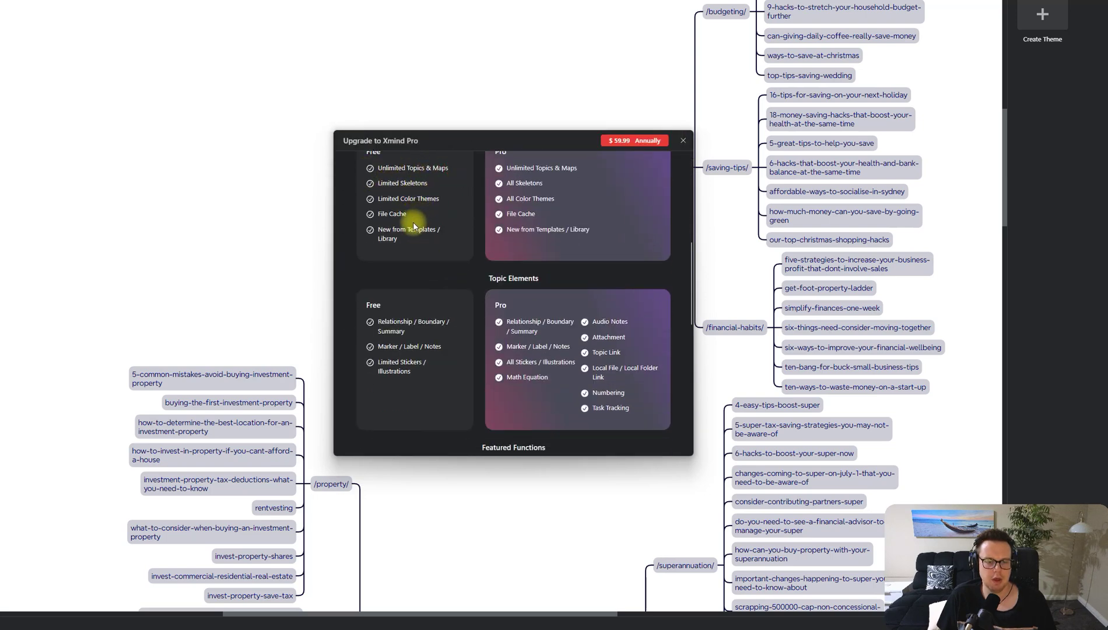
# Step: Move the Upgrade to Xmind Pro dialog aside and scroll its Free vs Pro ($59.99/year) comparison
pyautogui.moveTo(533, 136); pyautogui.dragTo(285, 86)
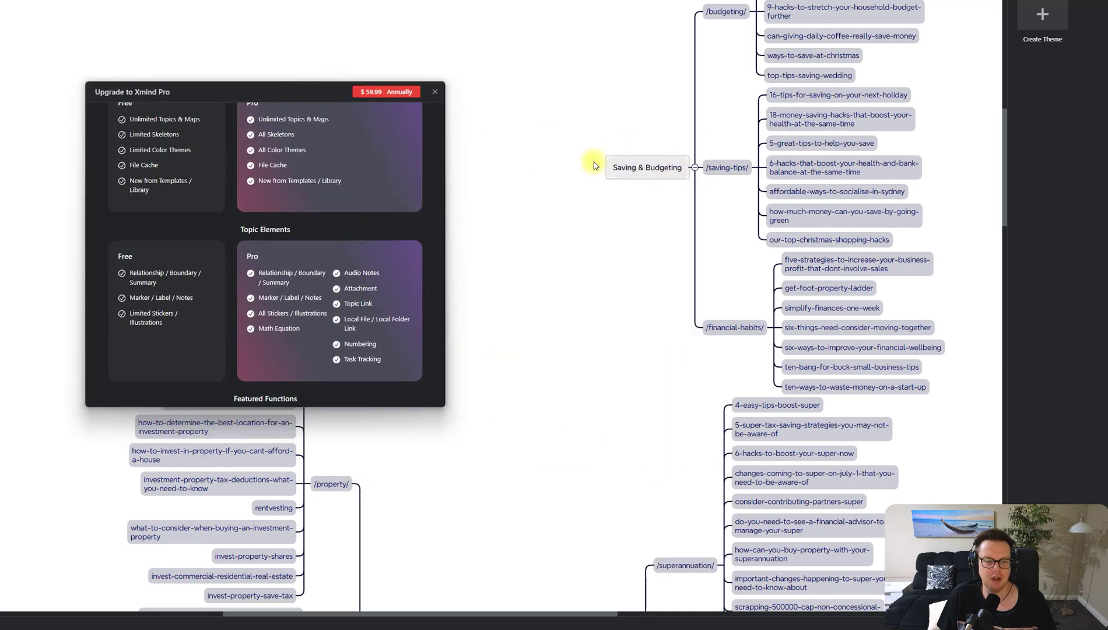
pyautogui.moveTo(323, 93); pyautogui.dragTo(495, 110)
pyautogui.scroll(2, 368, 200)
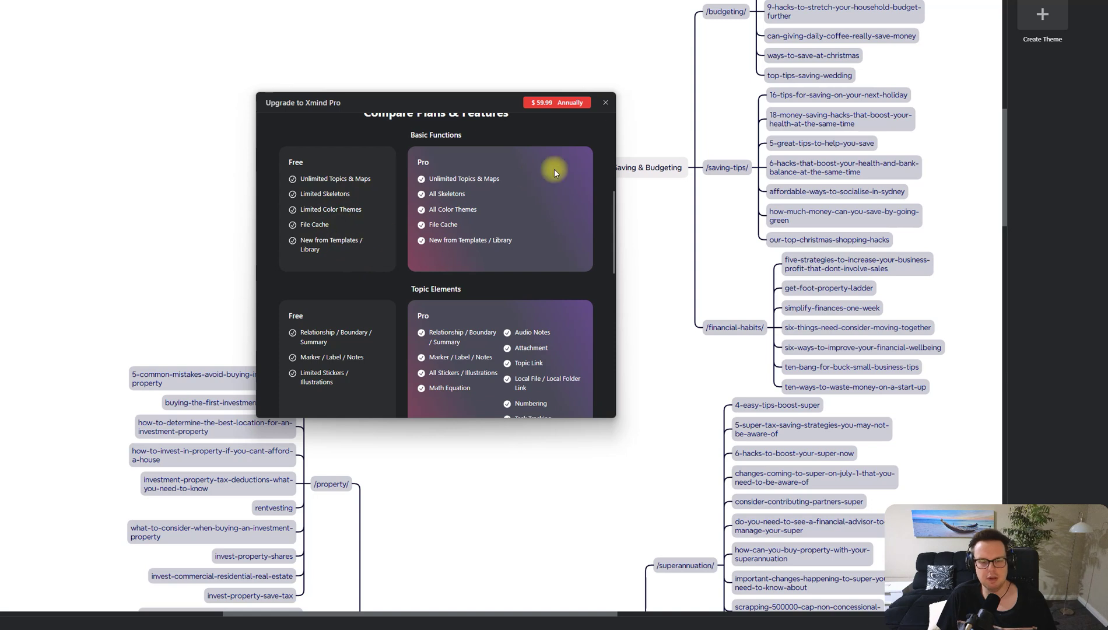
pyautogui.scroll(-2, 483, 217)
pyautogui.scroll(2, 483, 218)
# Step: Close the upgrade dialog, drag Saving & Budgeting upward, and deselect it
pyautogui.click(605, 102)
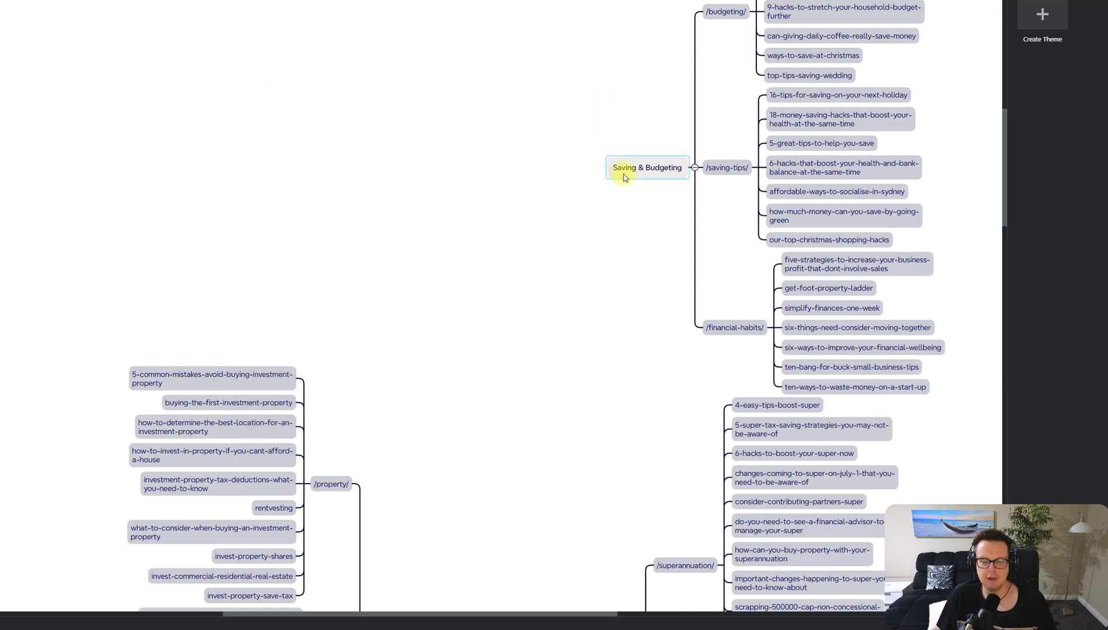
pyautogui.moveTo(650, 173); pyautogui.dragTo(647, 119)
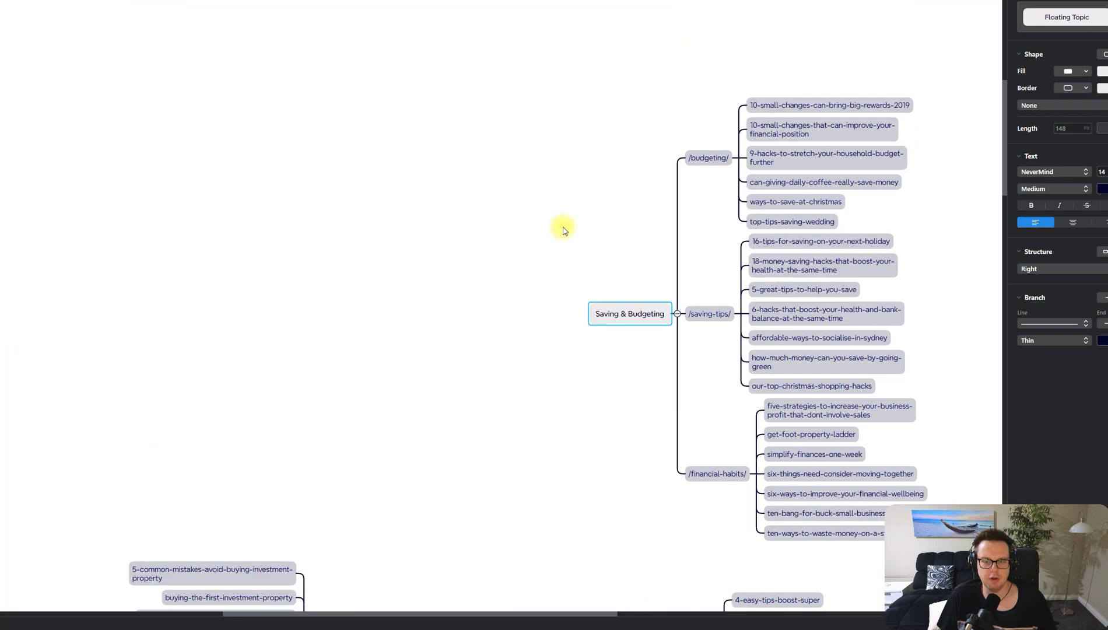
pyautogui.click(574, 222)
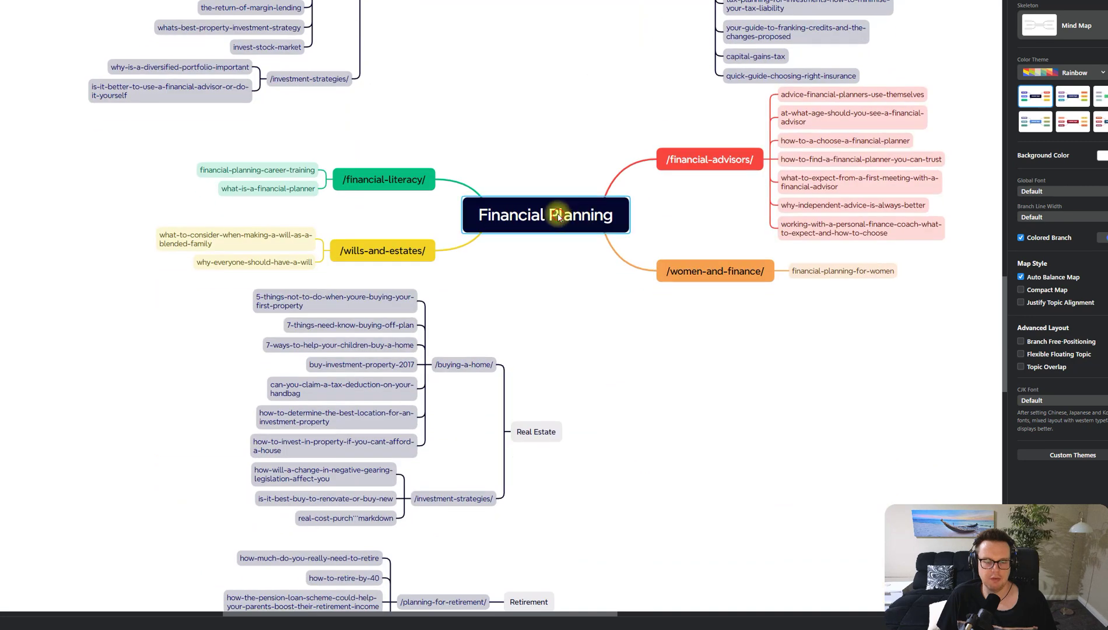
# Step: Nudge the map and scroll past the root through Real Estate and Retirement toward Personal Finance
pyautogui.moveTo(577, 221); pyautogui.dragTo(545, 201)
pyautogui.click(568, 258)
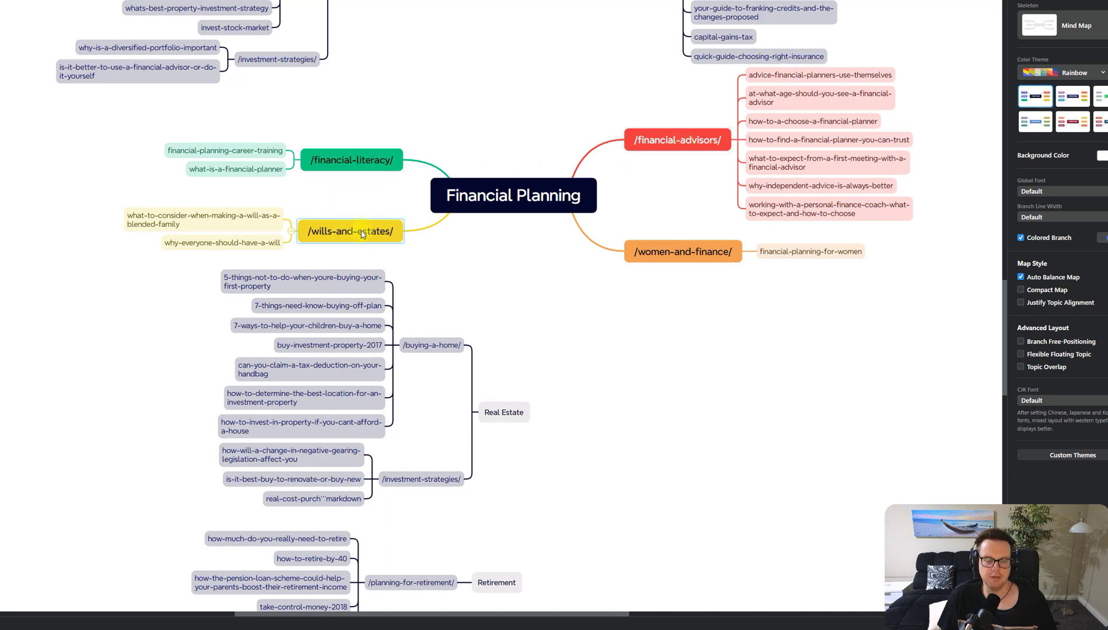
pyautogui.scroll(-3, 455, 271)
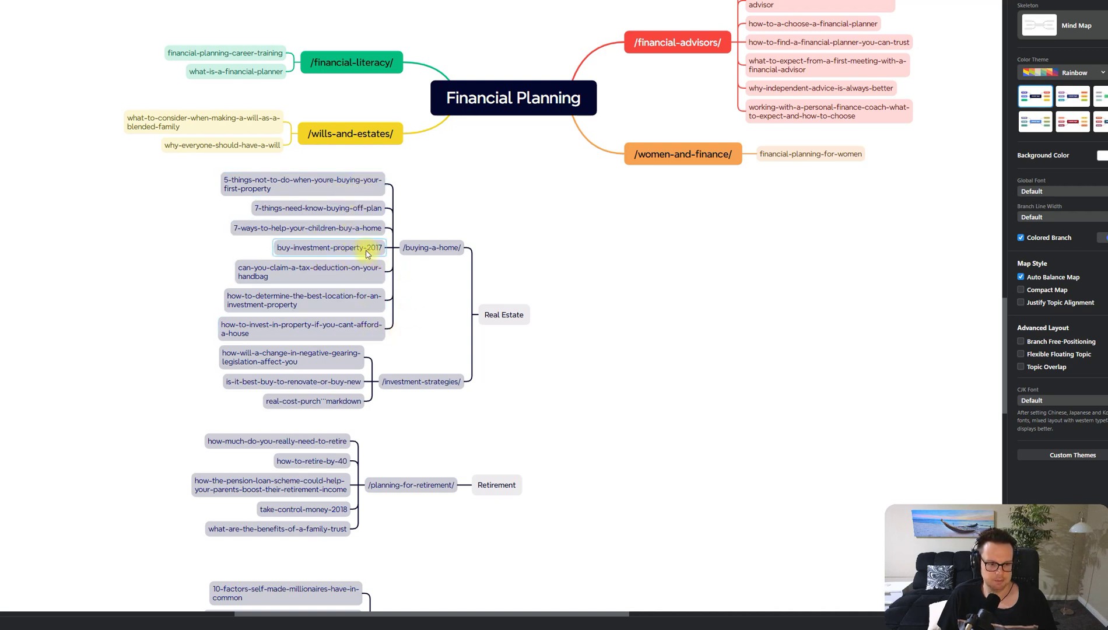
pyautogui.scroll(-3, 366, 253)
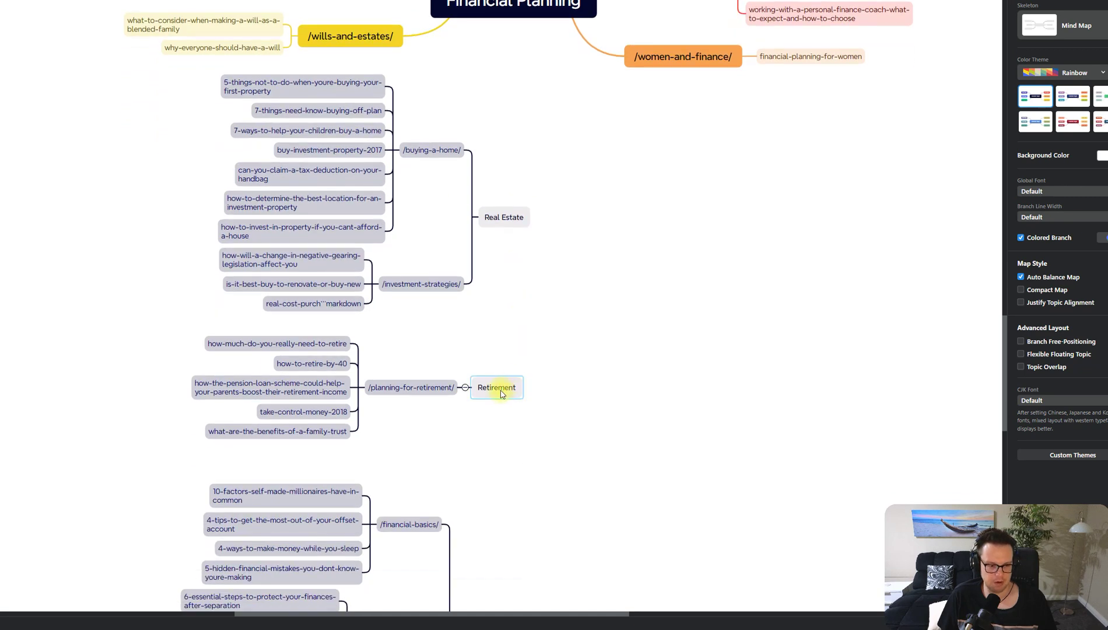
pyautogui.scroll(-6, 500, 394)
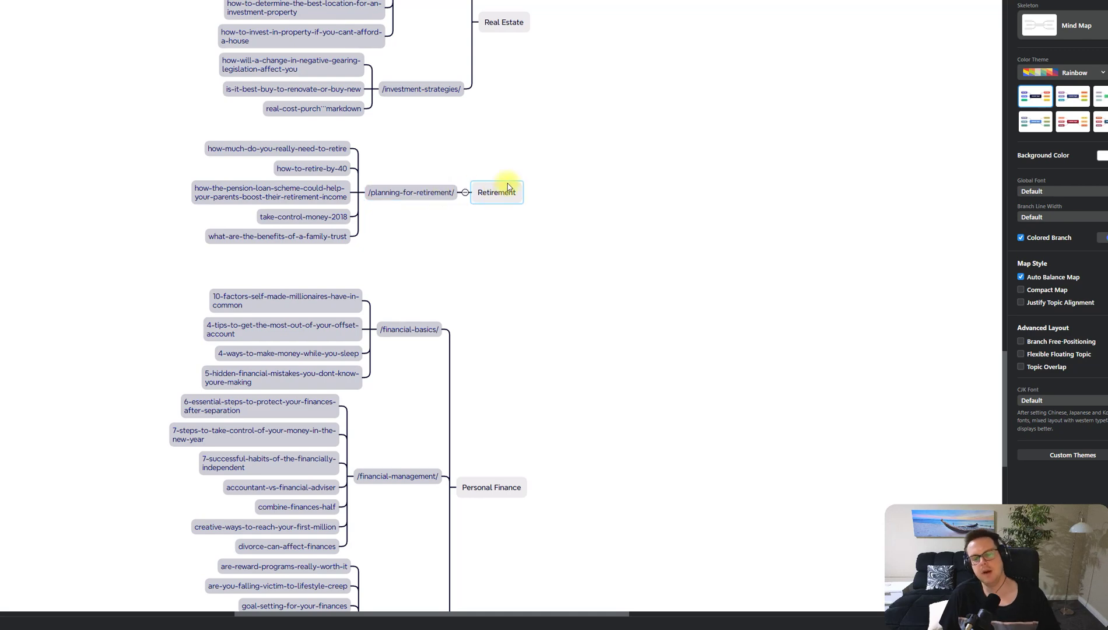
# Step: Zoom in on Retirement and select the Personal Finance main topic
pyautogui.scroll(5, 544, 235)
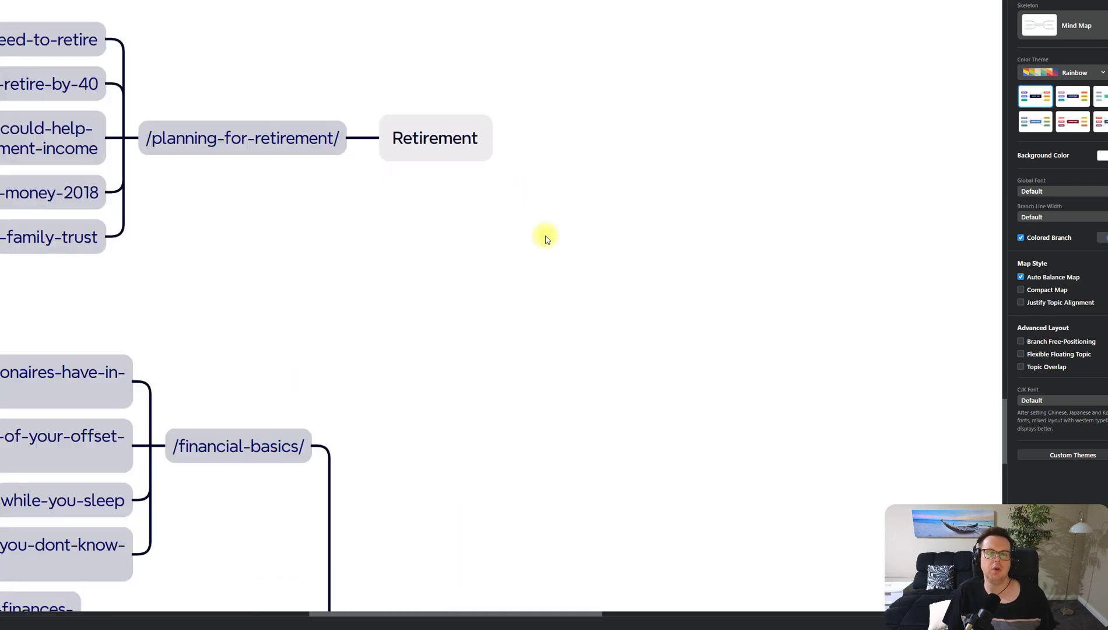
pyautogui.scroll(-3, 425, 608)
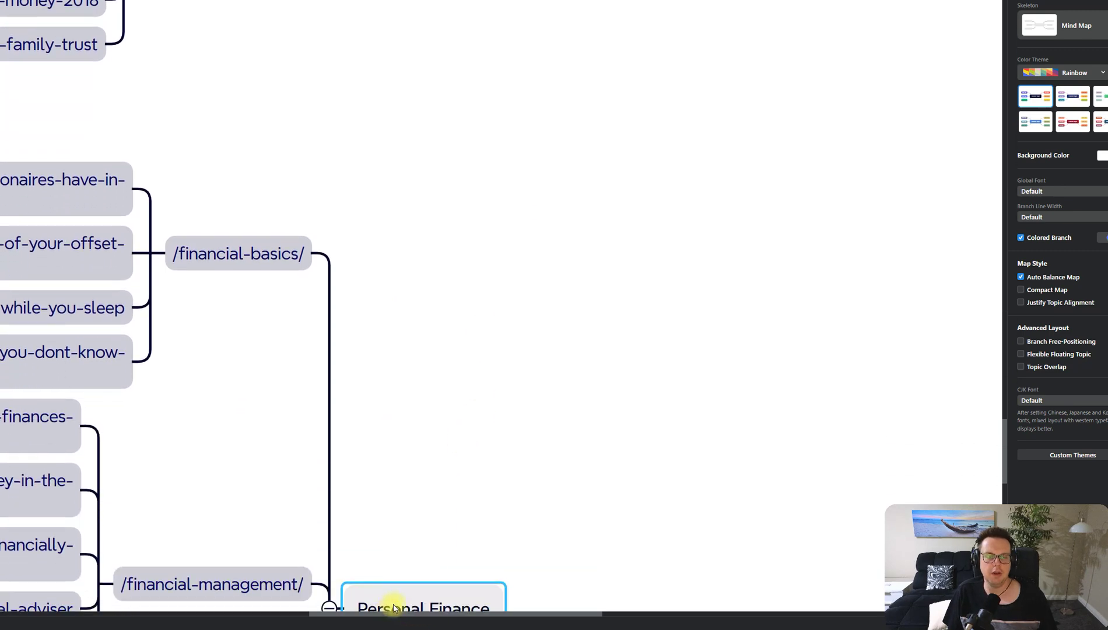
pyautogui.click(396, 600)
pyautogui.scroll(4, 466, 376)
pyautogui.scroll(3, 469, 426)
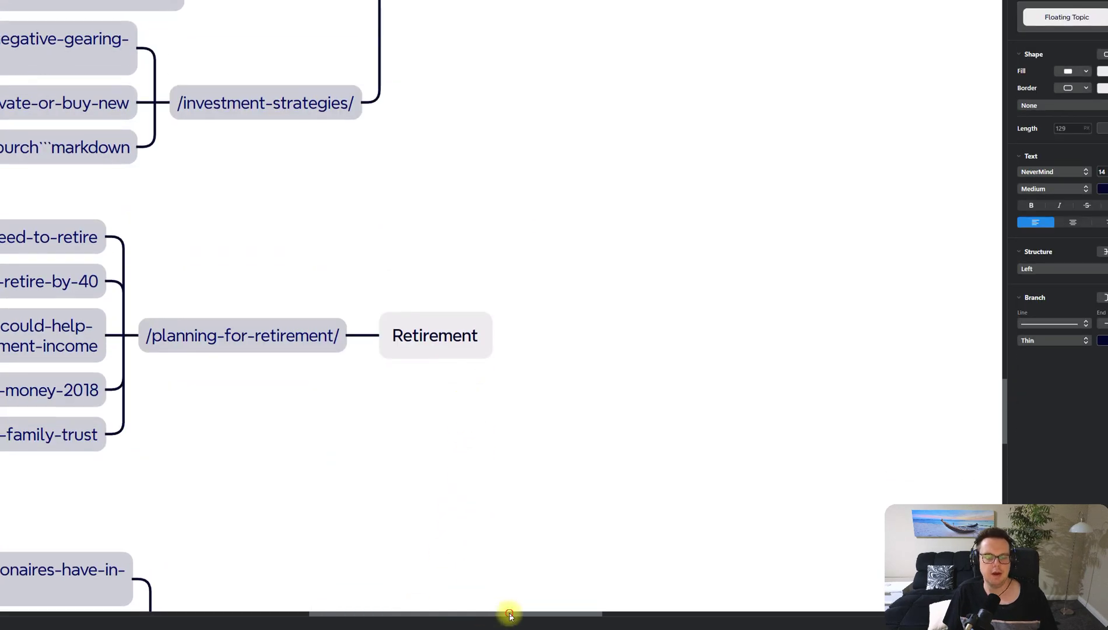
pyautogui.moveTo(509, 613); pyautogui.dragTo(436, 614)
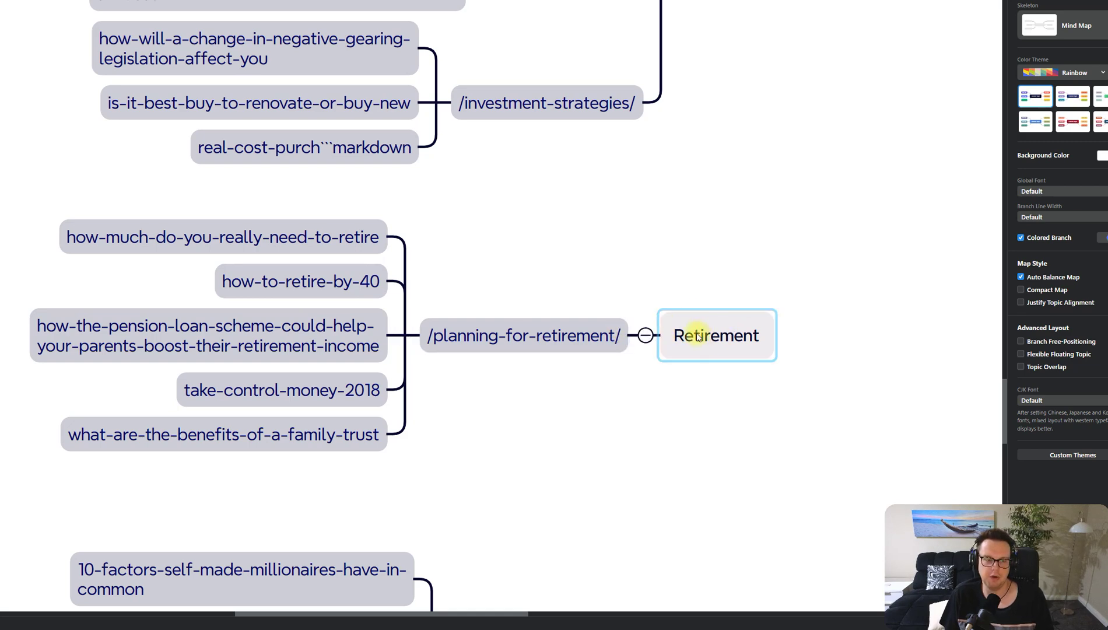
# Step: Browse Personal Finance's slugs, select /financial-basics/ and step down to /financial-wellbeing/
pyautogui.scroll(-3, 532, 391)
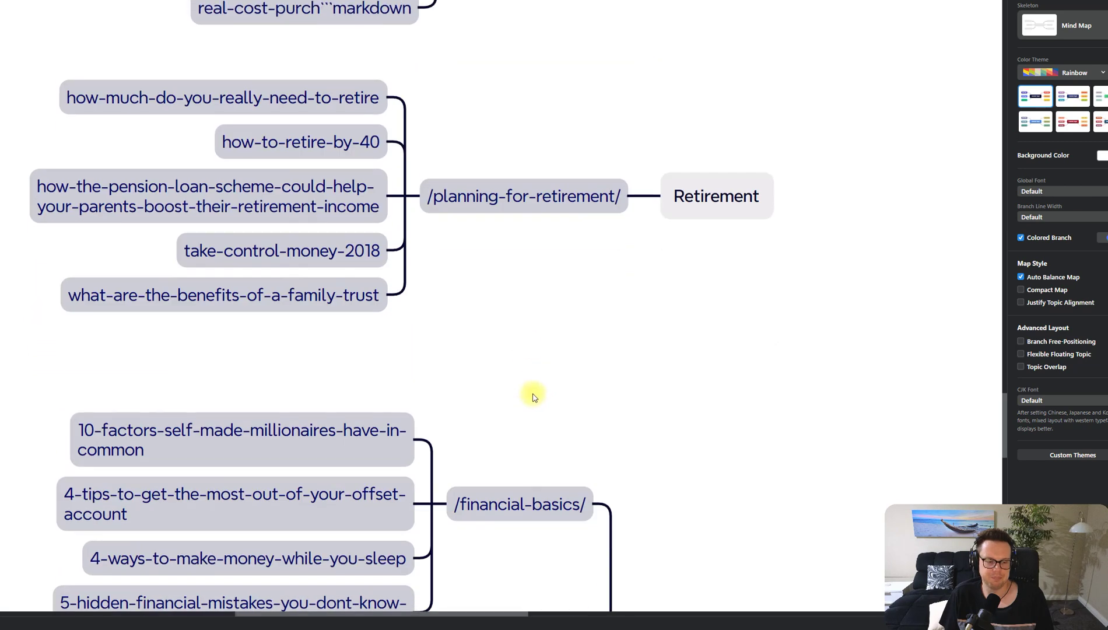
pyautogui.scroll(-9, 533, 390)
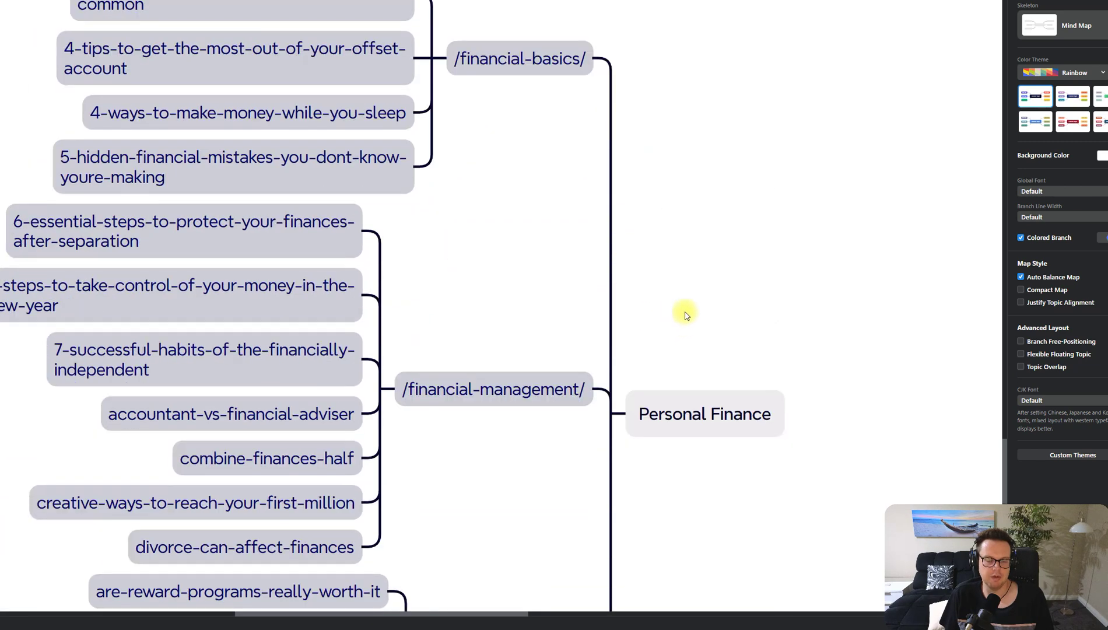
pyautogui.scroll(2, 685, 291)
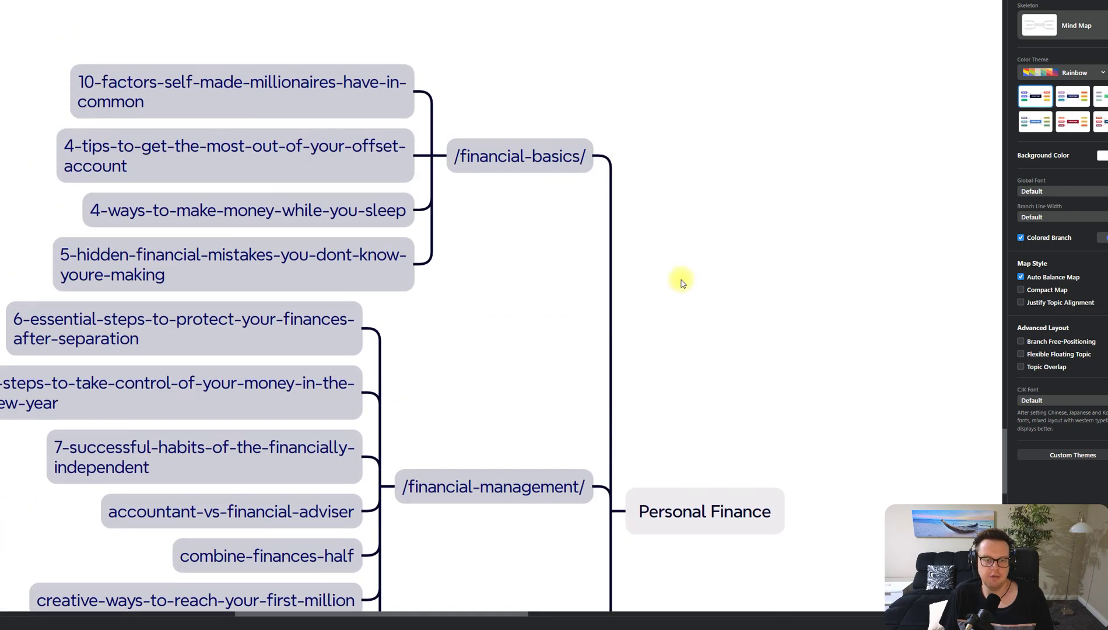
pyautogui.scroll(-1, 692, 263)
pyautogui.scroll(-3, 692, 262)
pyautogui.scroll(3, 677, 242)
pyautogui.click(522, 124)
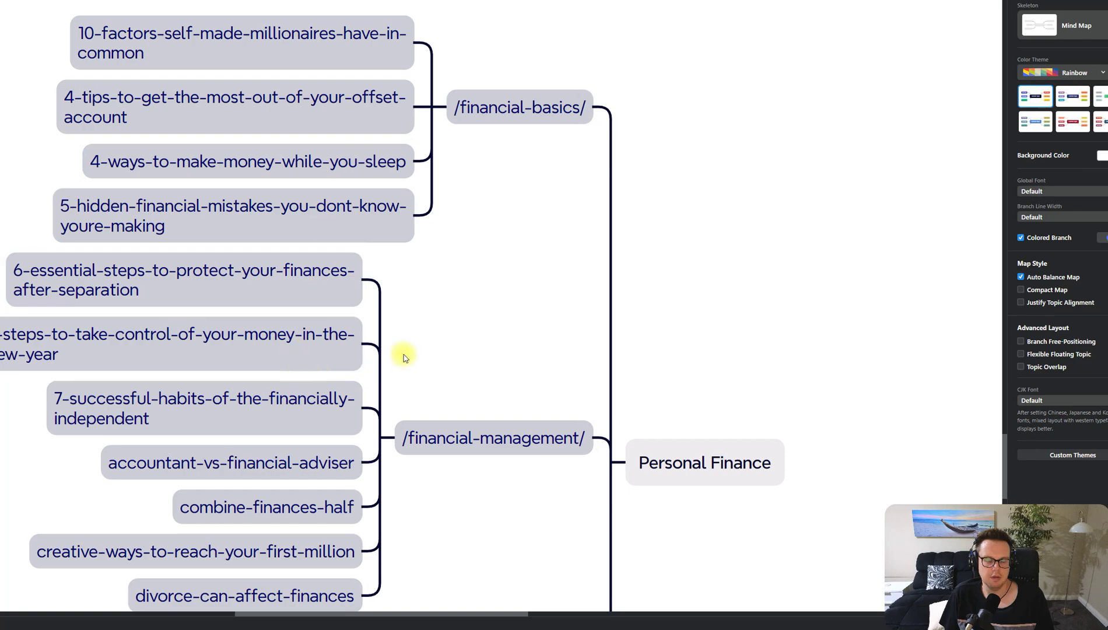
pyautogui.press('Down')
pyautogui.press('Down')
# Step: Zoom out to view the whole Financial Planning map
pyautogui.scroll(-5, 457, 315)
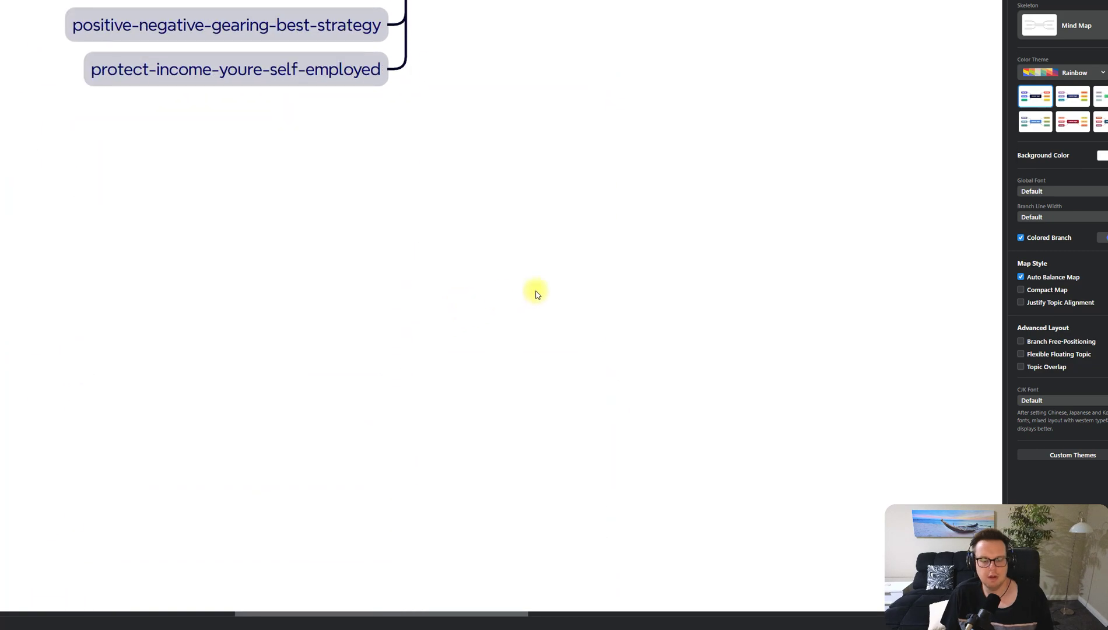
pyautogui.scroll(-5, 566, 280)
pyautogui.scroll(-3, 576, 286)
pyautogui.moveTo(766, 218); pyautogui.dragTo(676, 365)
pyautogui.scroll(3, 752, 196)
pyautogui.scroll(5, 754, 255)
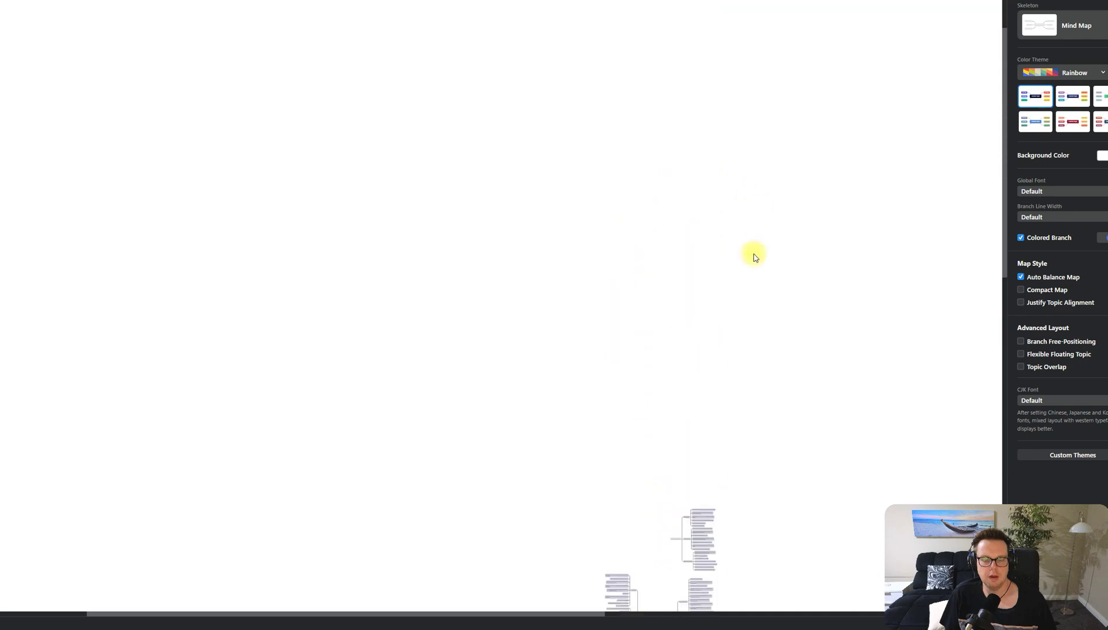
pyautogui.scroll(-5, 736, 311)
# Step: Zoom back in on Investments with its /crypto/, /stocks/ and /investment-strategies/ folders
pyautogui.scroll(3, 748, 275)
pyautogui.scroll(2, 687, 185)
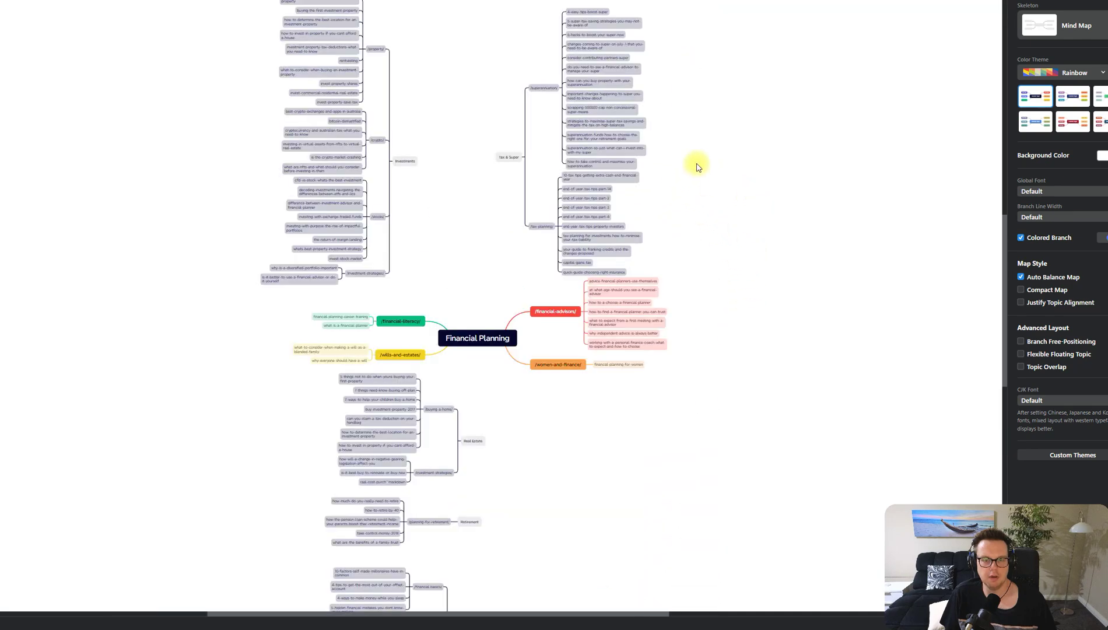
pyautogui.scroll(5, 466, 162)
pyautogui.scroll(-5, 497, 168)
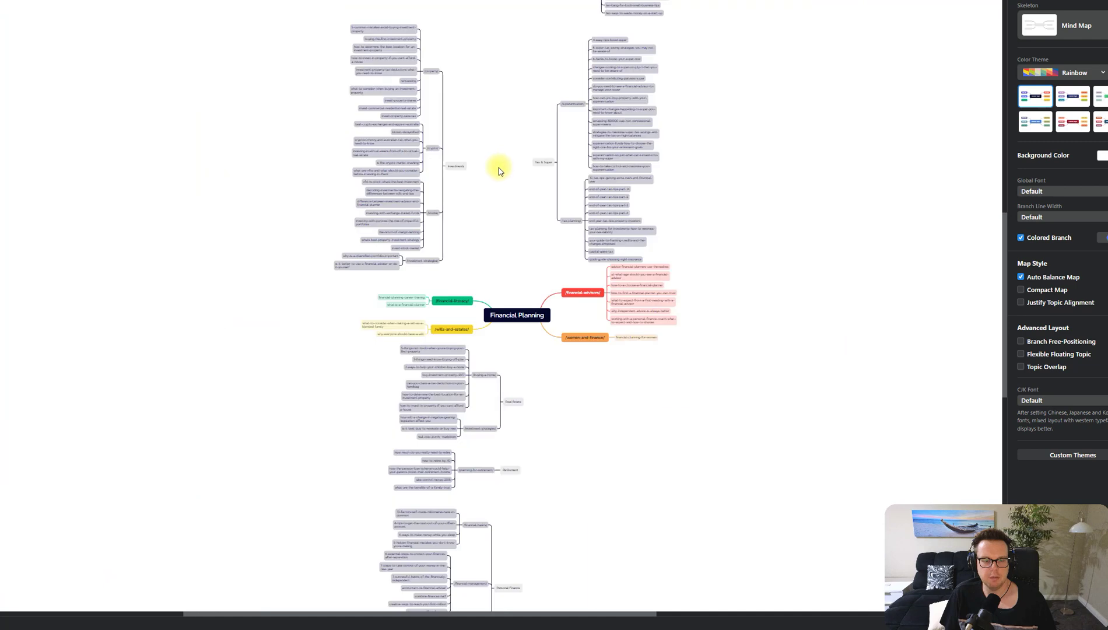
pyautogui.scroll(5, 477, 170)
pyautogui.moveTo(445, 98); pyautogui.dragTo(516, 178)
pyautogui.click(513, 201)
# Step: Scroll through the Investments and Tax & Super branches and shift the view sideways
pyautogui.click(515, 196)
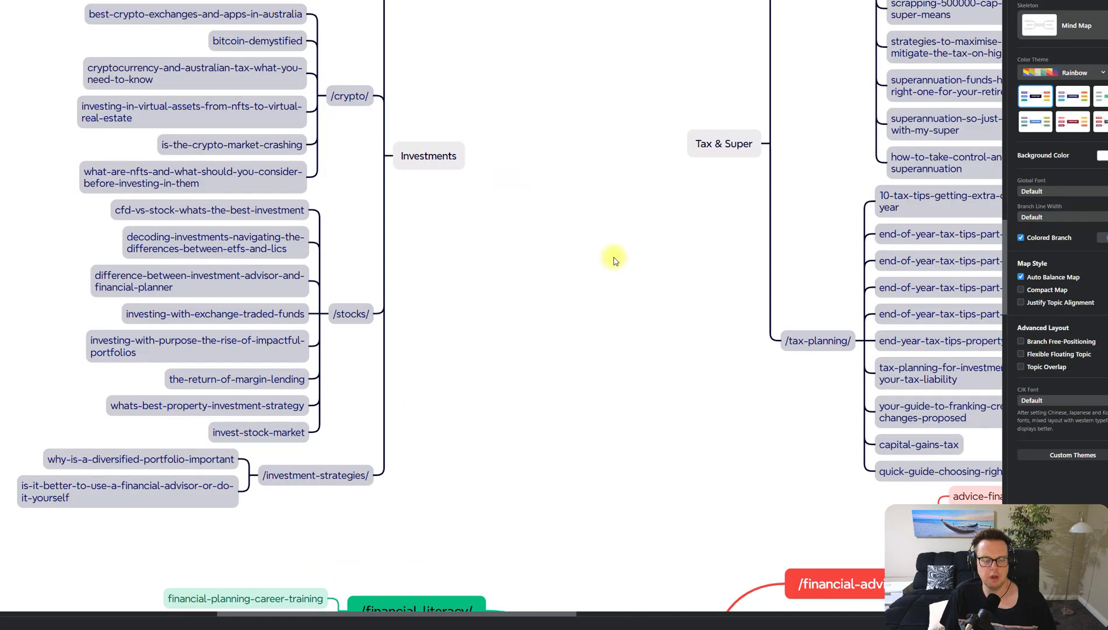
pyautogui.scroll(2, 573, 220)
pyautogui.scroll(4, 573, 224)
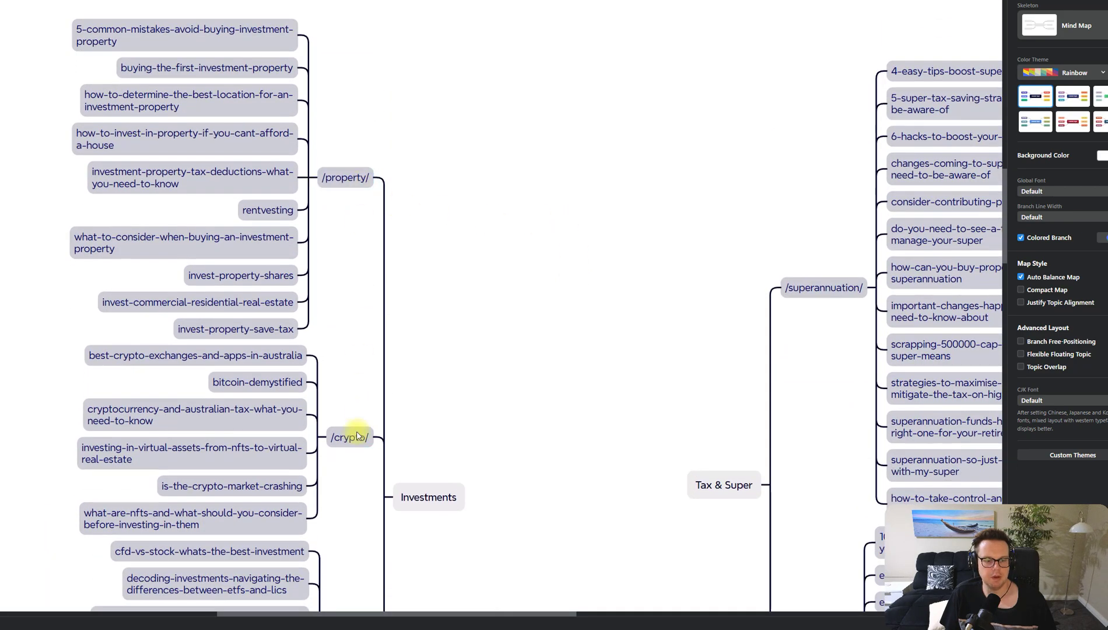
pyautogui.scroll(-3, 408, 428)
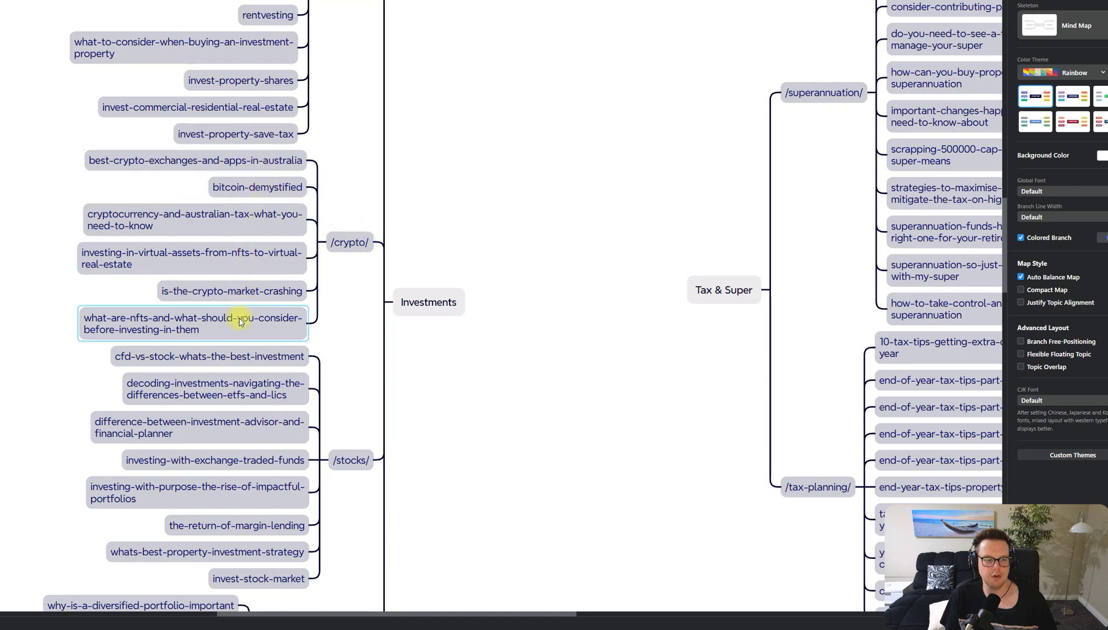
pyautogui.scroll(2, 495, 207)
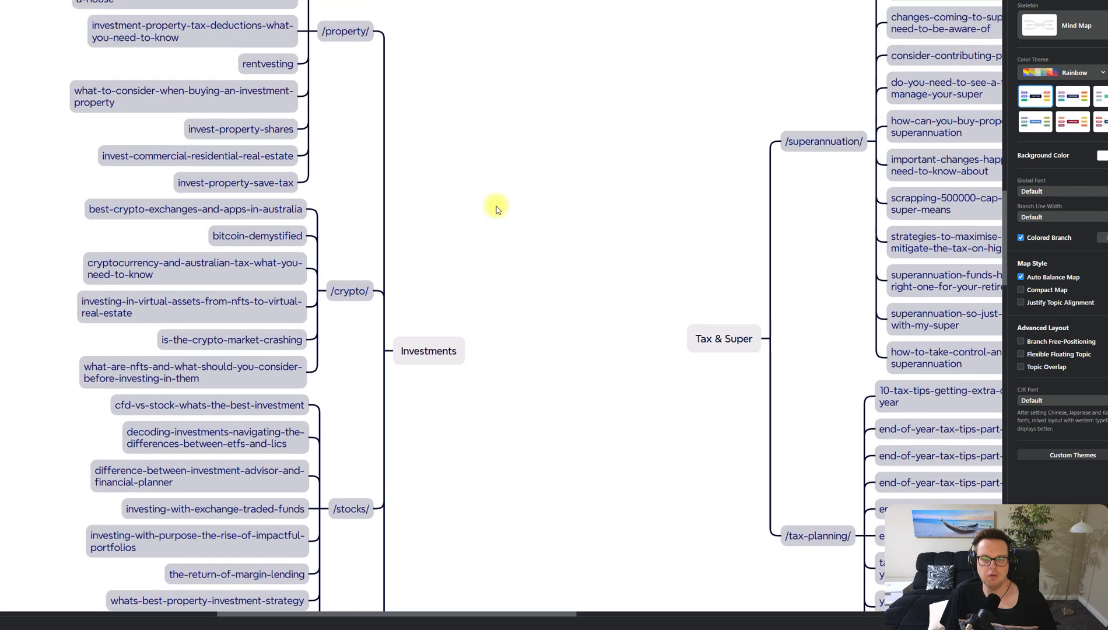
pyautogui.scroll(3, 496, 207)
pyautogui.scroll(3, 600, 494)
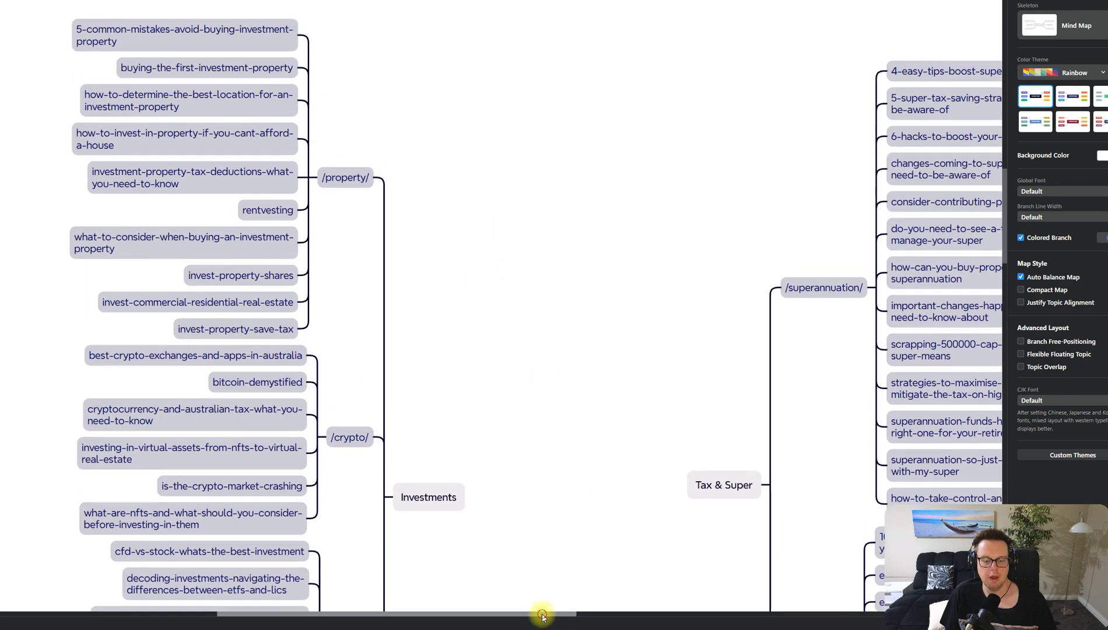
pyautogui.moveTo(542, 617); pyautogui.dragTo(622, 609)
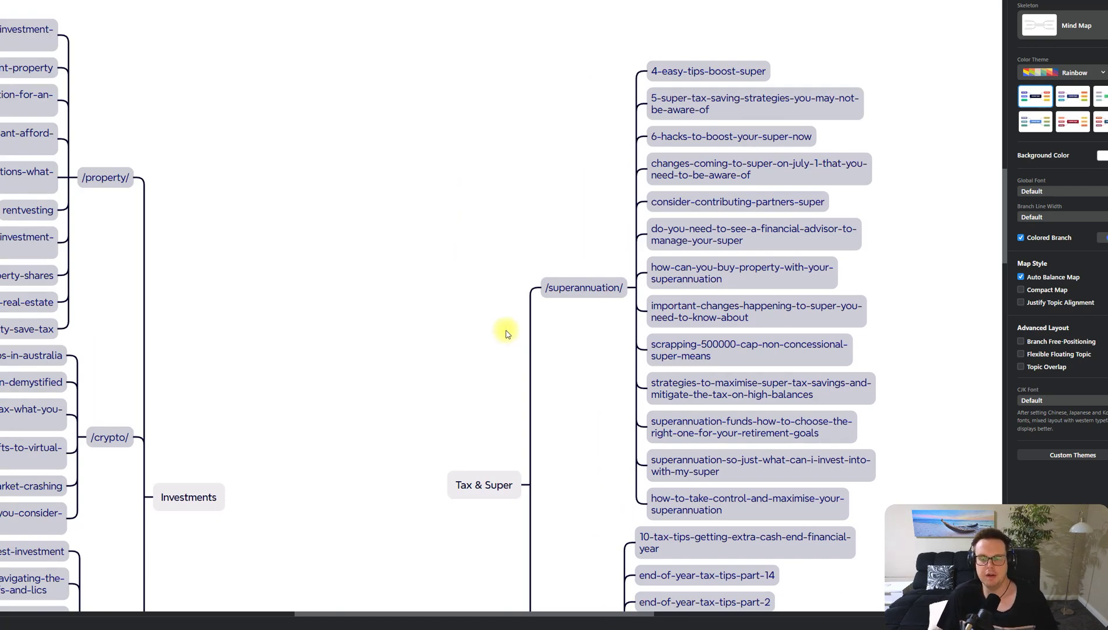
# Step: Scroll up to Saving & Budgeting's /budgeting/, /saving-tips/ and /financial-habits/ article topics
pyautogui.scroll(2, 513, 330)
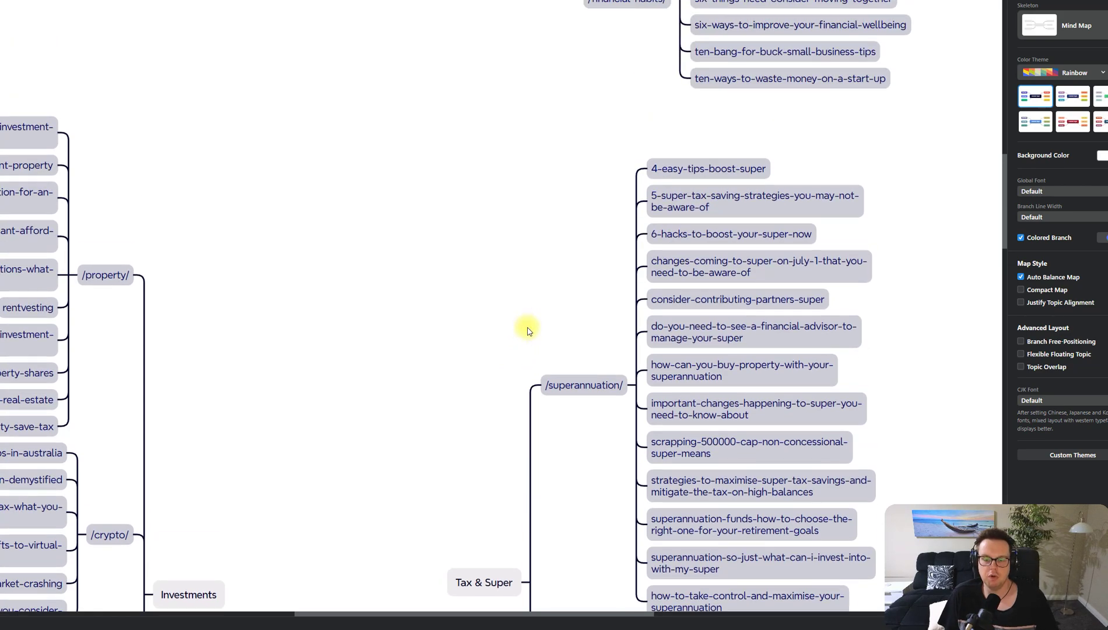
pyautogui.scroll(6, 530, 304)
pyautogui.scroll(3, 533, 292)
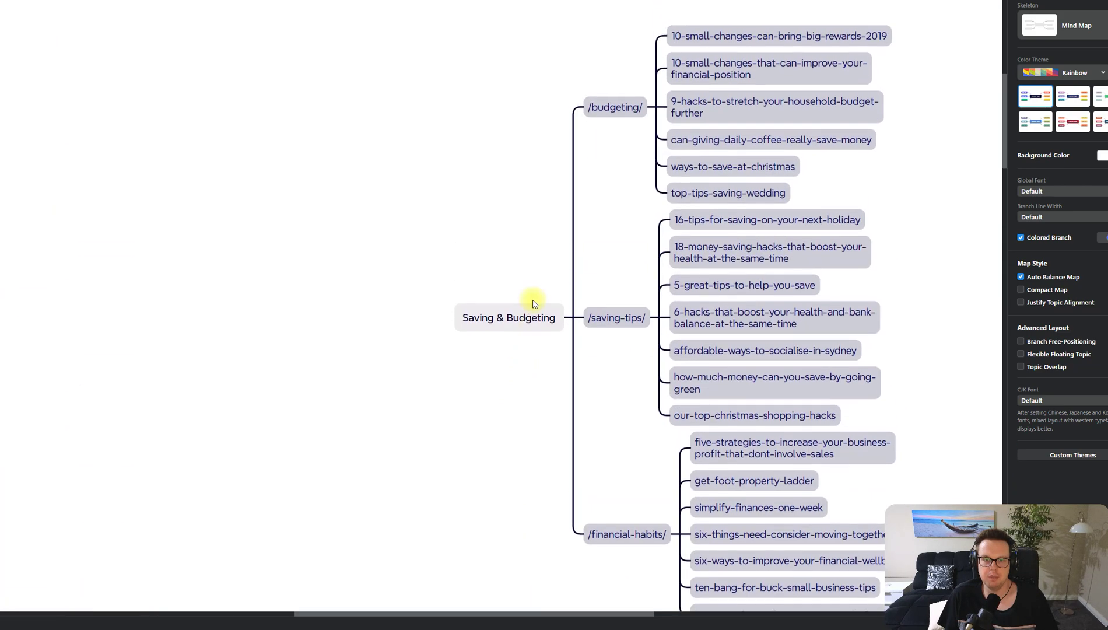
pyautogui.scroll(-3, 531, 247)
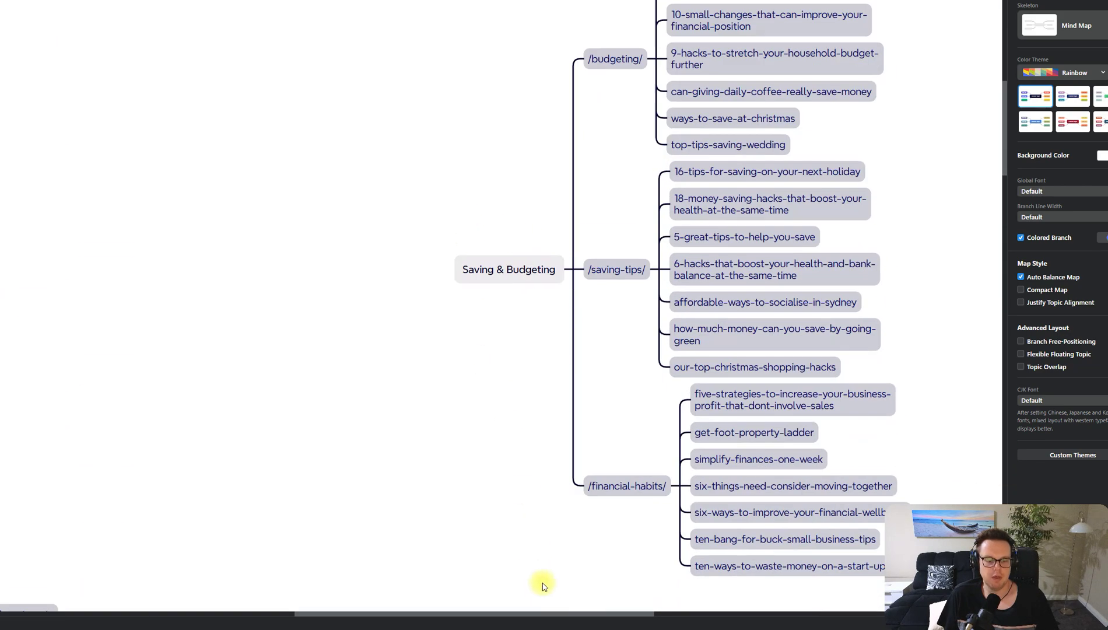
pyautogui.moveTo(573, 612)
pyautogui.mouseDown()
pyautogui.moveTo(485, 603)
pyautogui.moveTo(589, 607)
pyautogui.mouseUp()
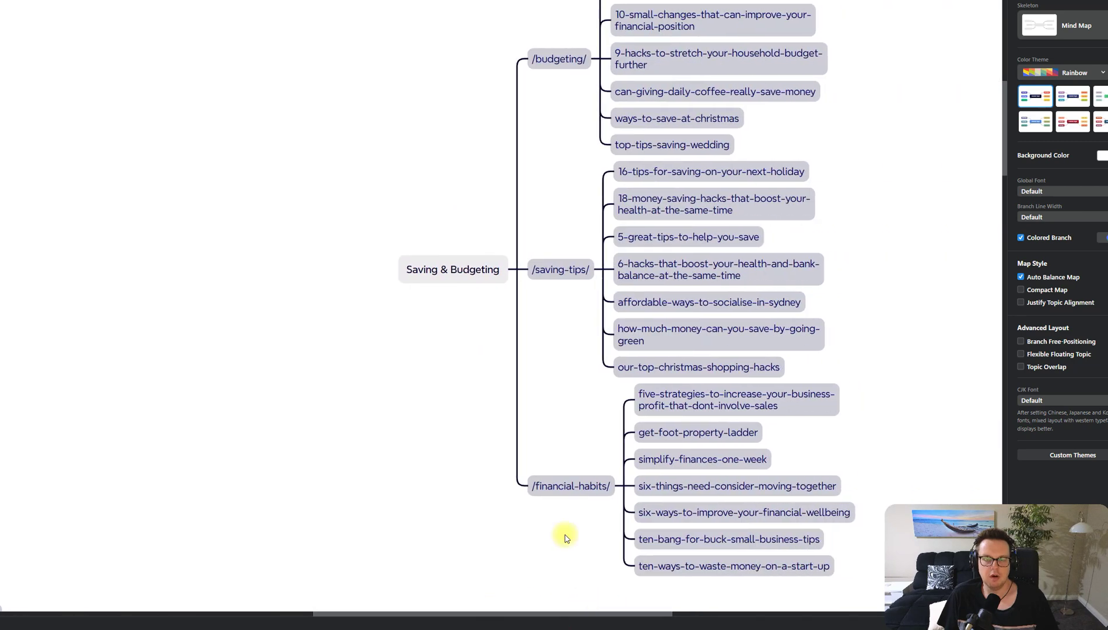
pyautogui.scroll(1, 457, 297)
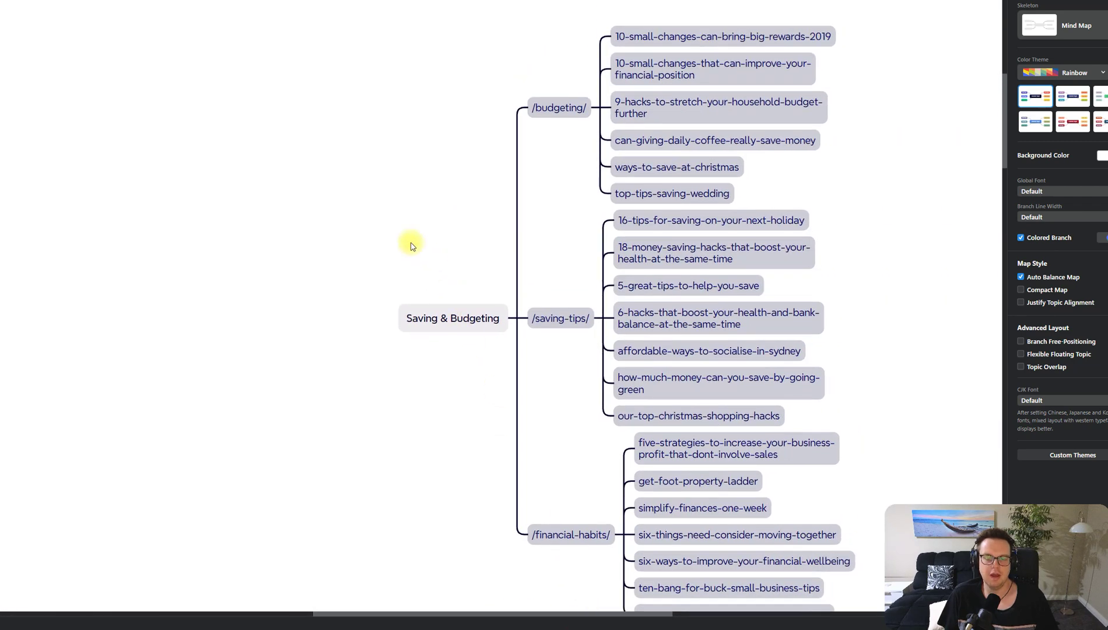